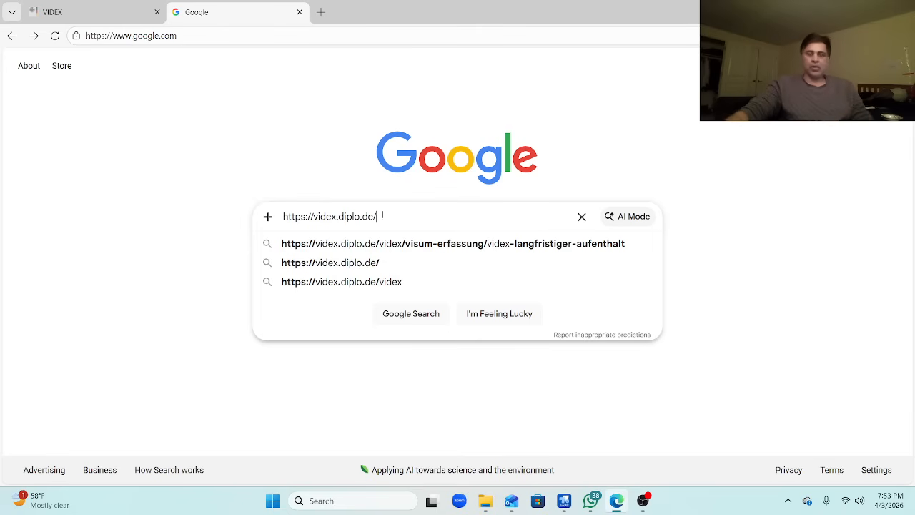
drag(363, 216, 384, 221)
click(356, 217)
click(392, 222)
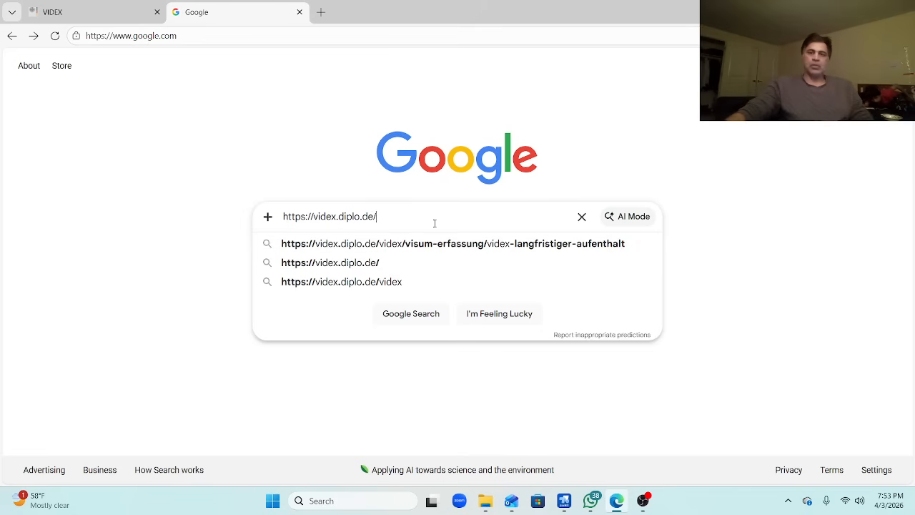
key(Return)
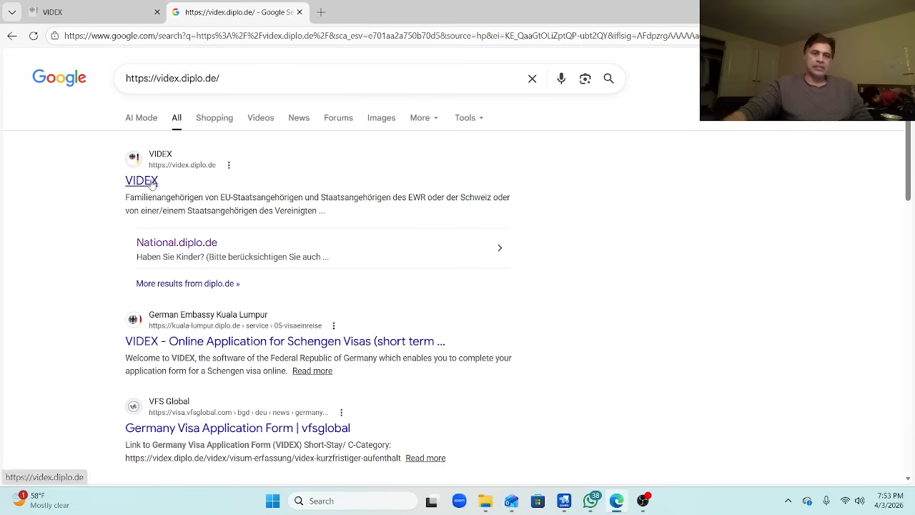
Open the official VIDEX result and translate the page from German into English.
click(148, 183)
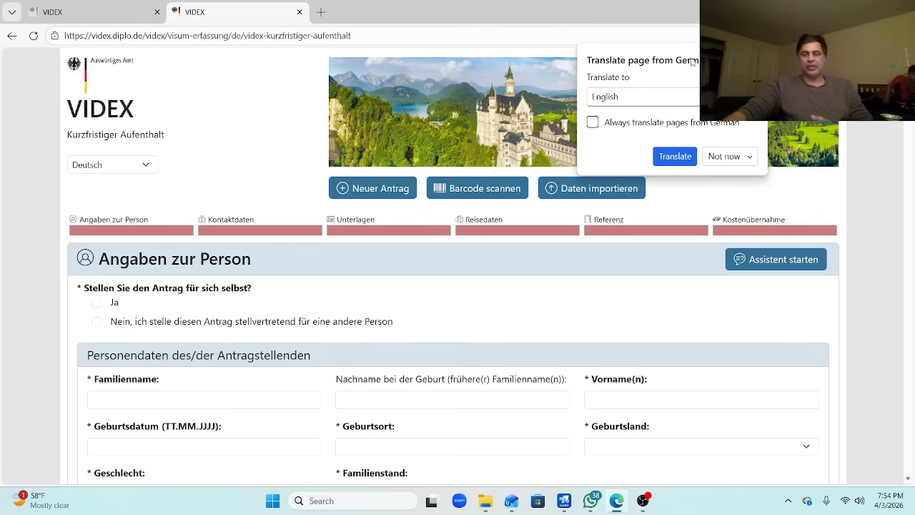
click(673, 162)
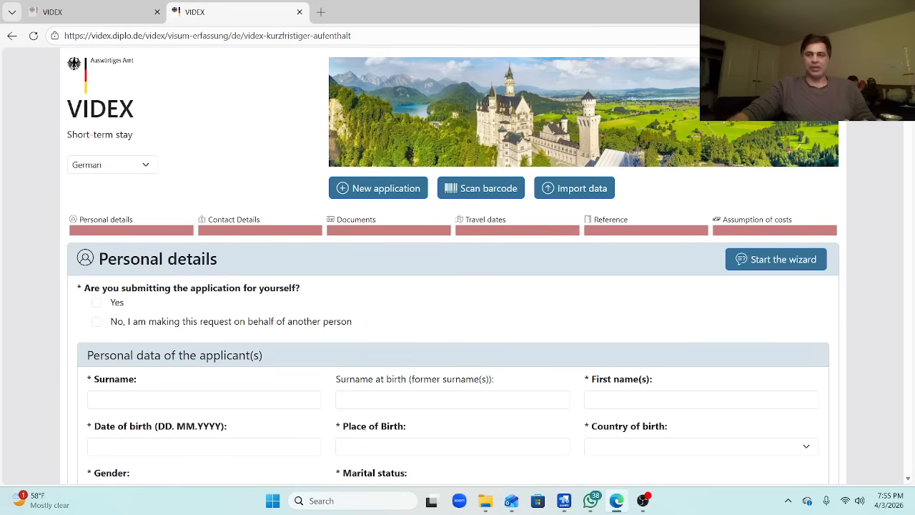
scroll(458, 286, down, 3)
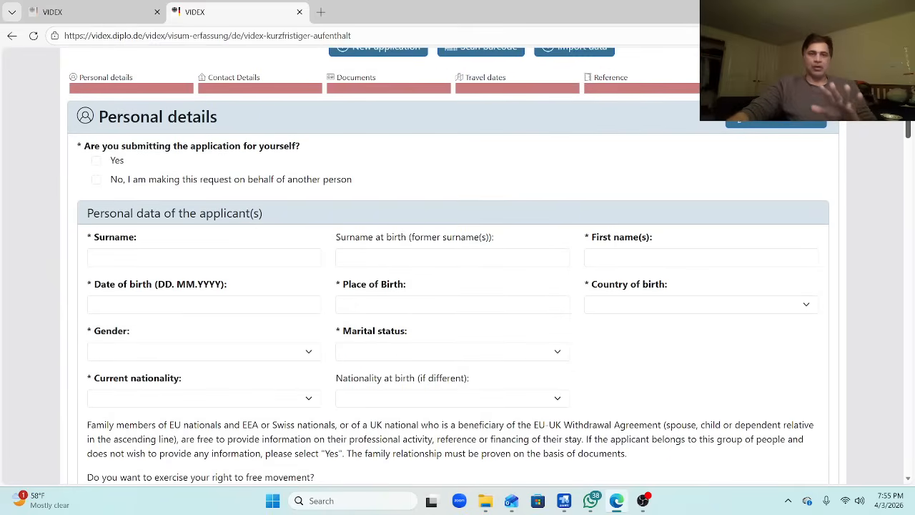
scroll(458, 286, up, 1)
scroll(458, 286, up, 1)
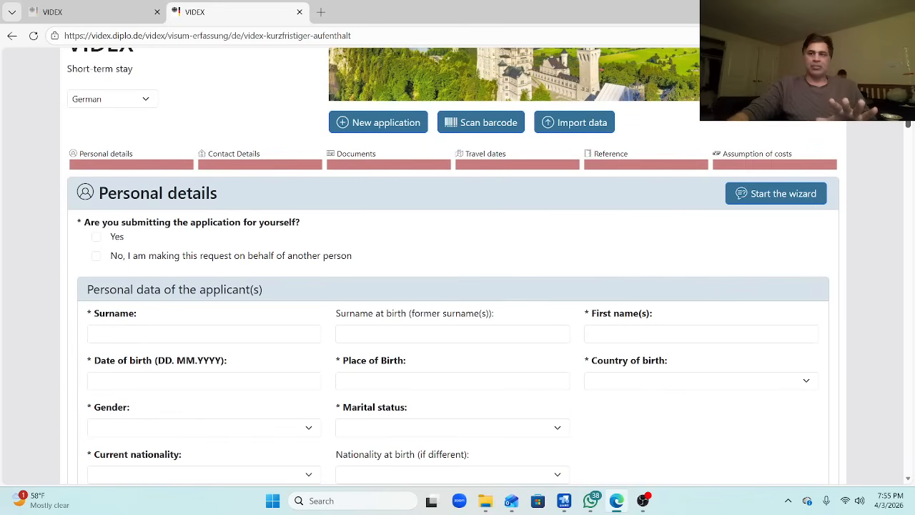
scroll(457, 286, up, 1)
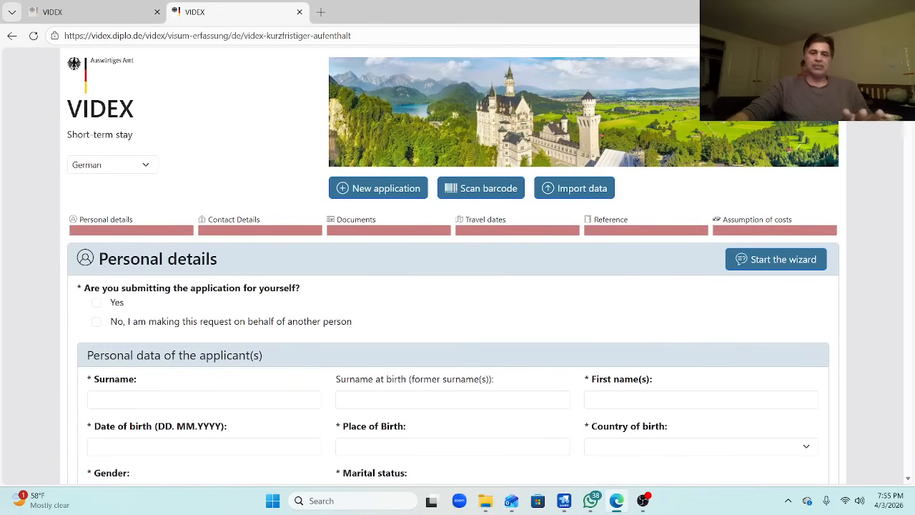
scroll(457, 286, down, 2)
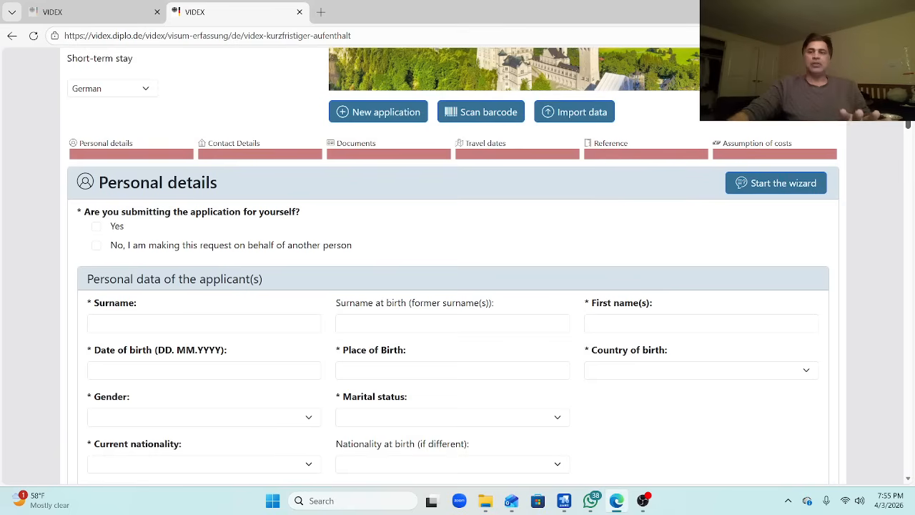
scroll(458, 286, up, 1)
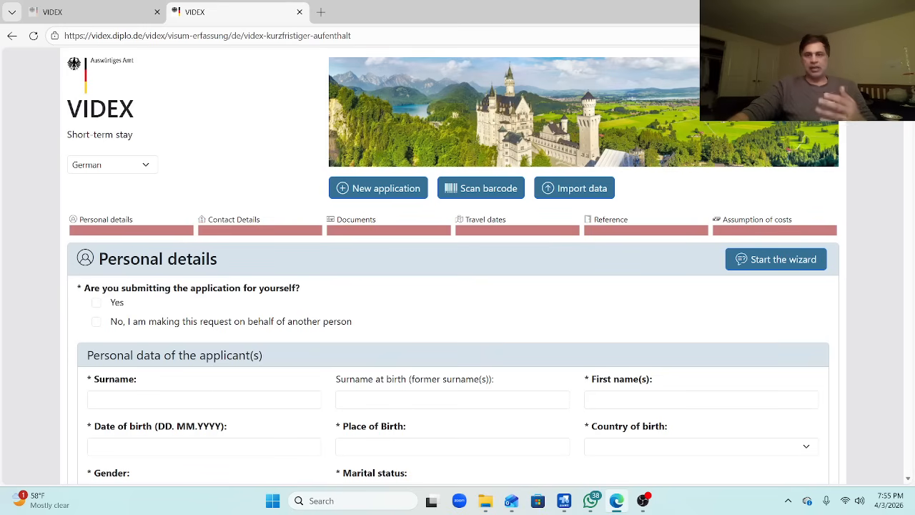
scroll(457, 286, down, 1)
scroll(458, 286, down, 1)
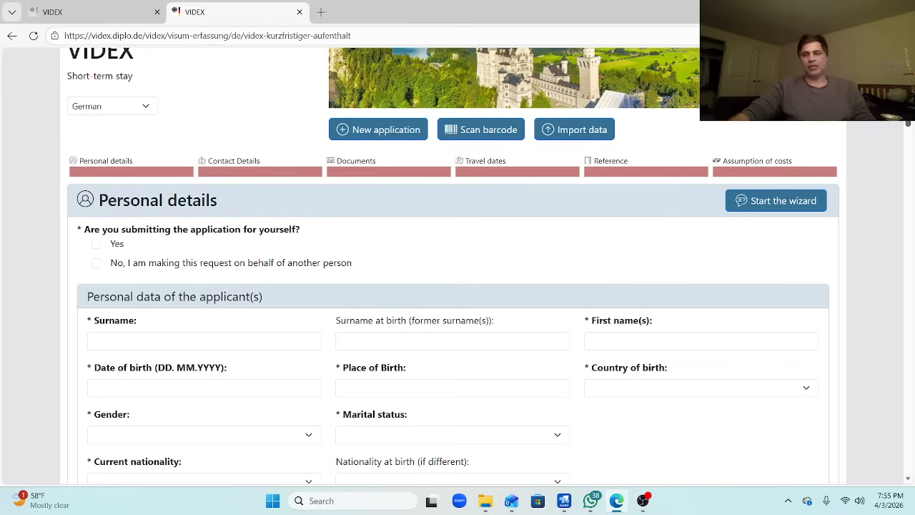
scroll(453, 258, down, 1)
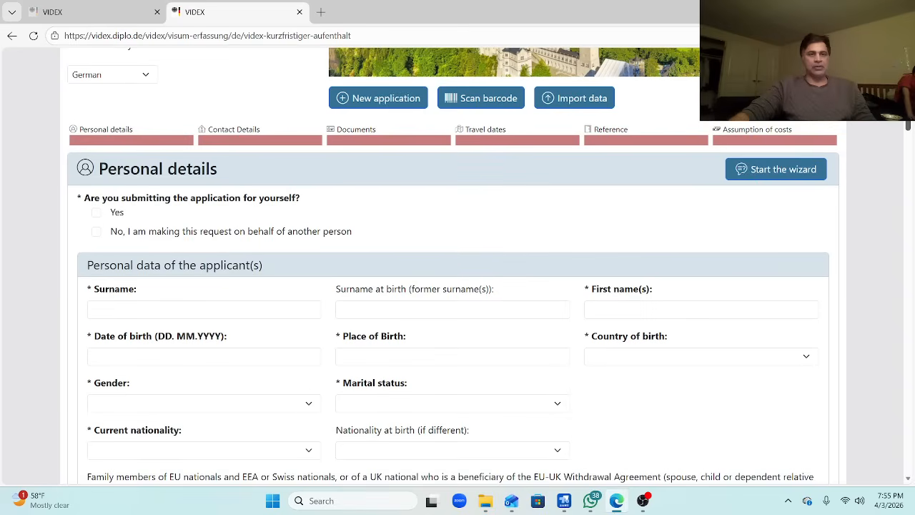
scroll(479, 106, down, 3)
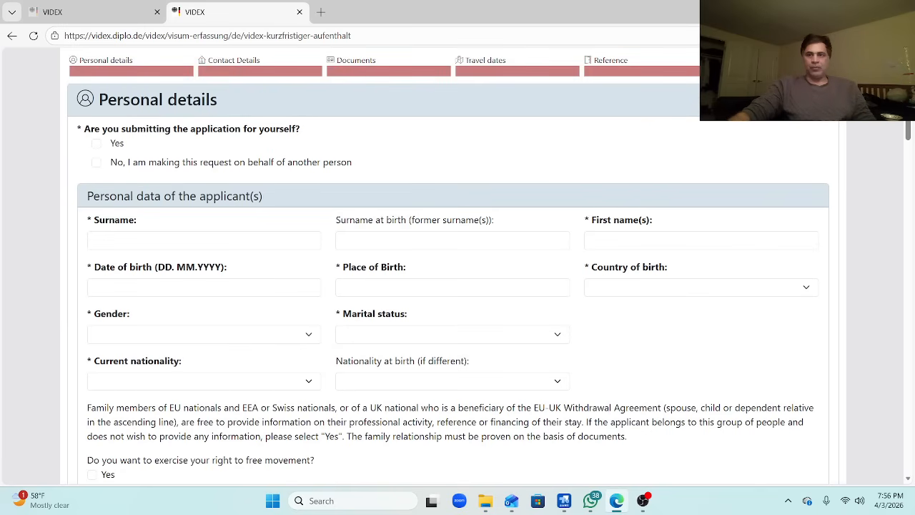
scroll(263, 153, up, 1)
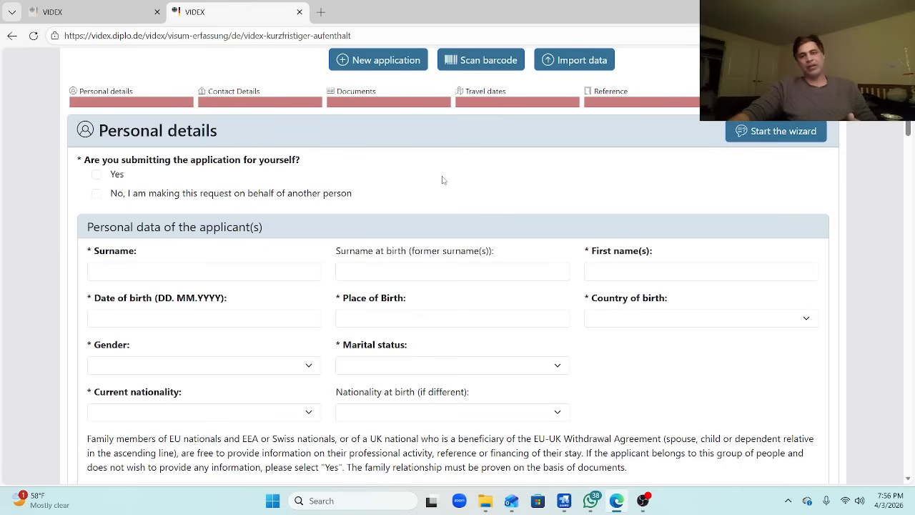
Answer Yes to 'Are you submitting the application for yourself?'.
click(97, 175)
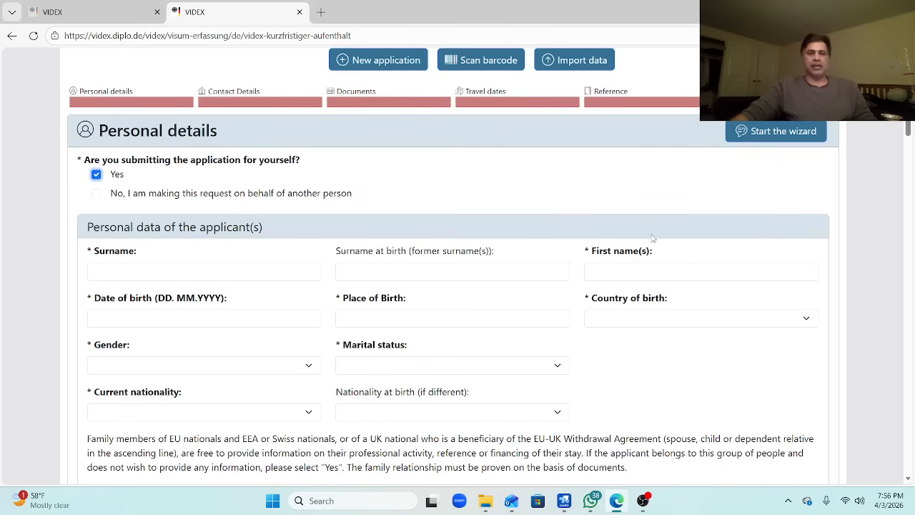
click(96, 194)
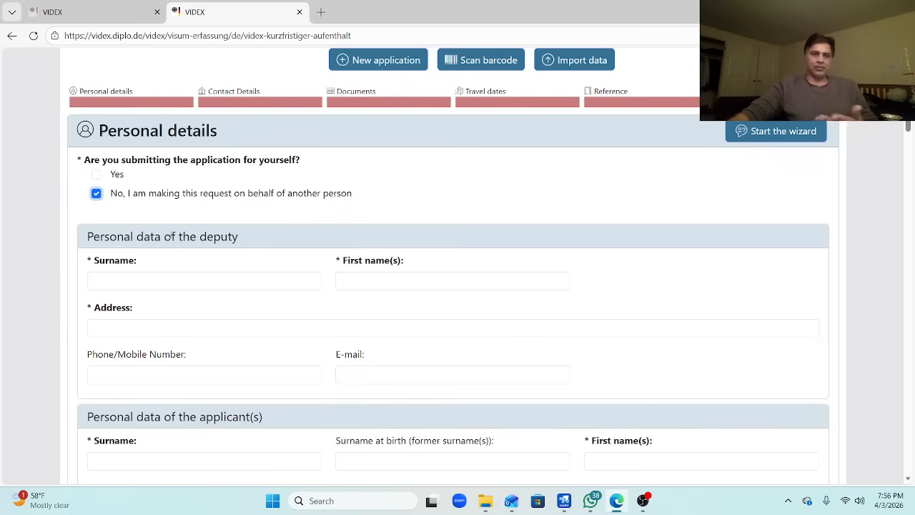
click(96, 175)
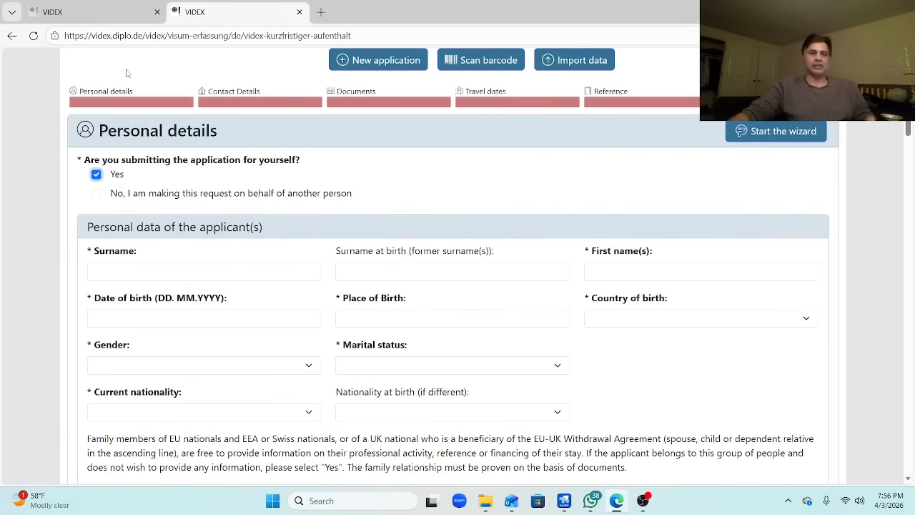
drag(907, 129, 907, 136)
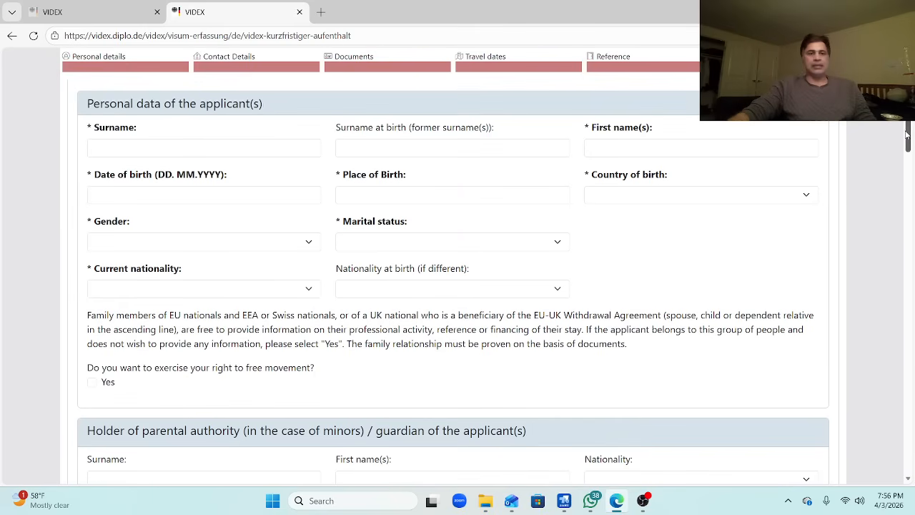
Enter placeholder XXX as the applicant's surname and first name.
click(261, 147)
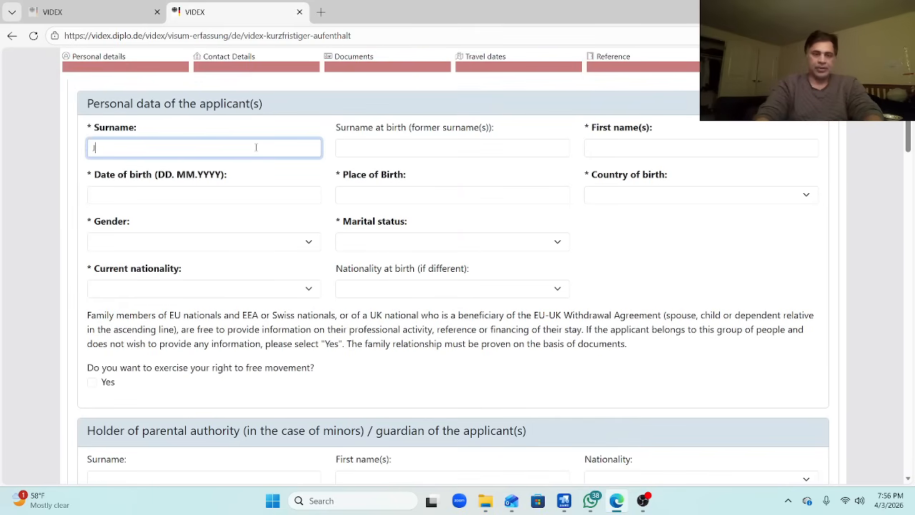
text(XXX)
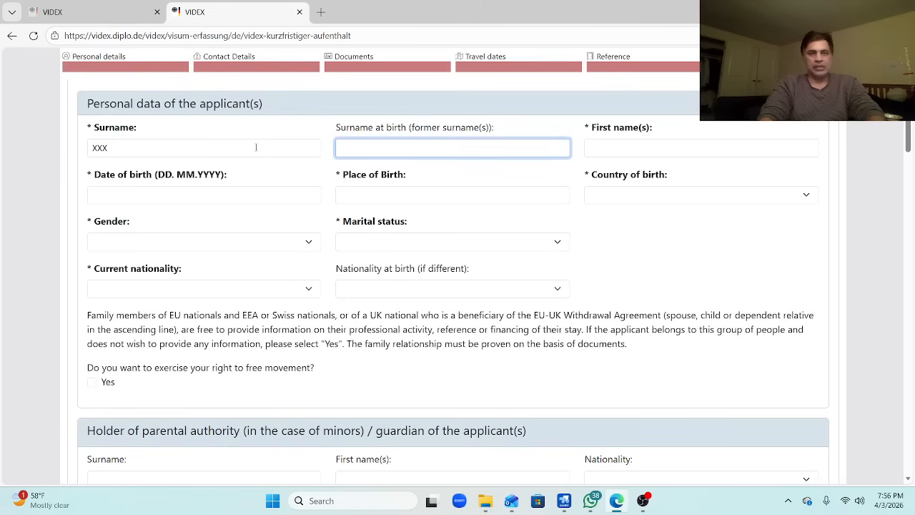
click(256, 148)
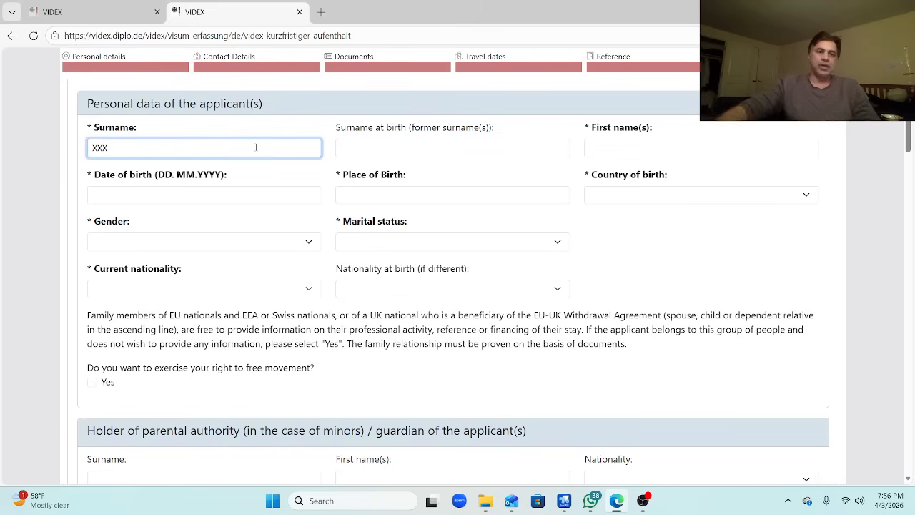
click(606, 139)
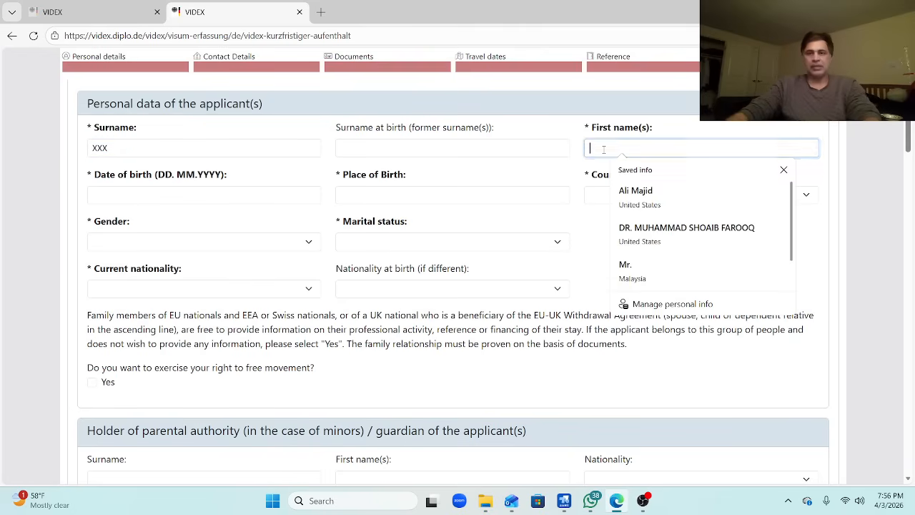
text(XXX)
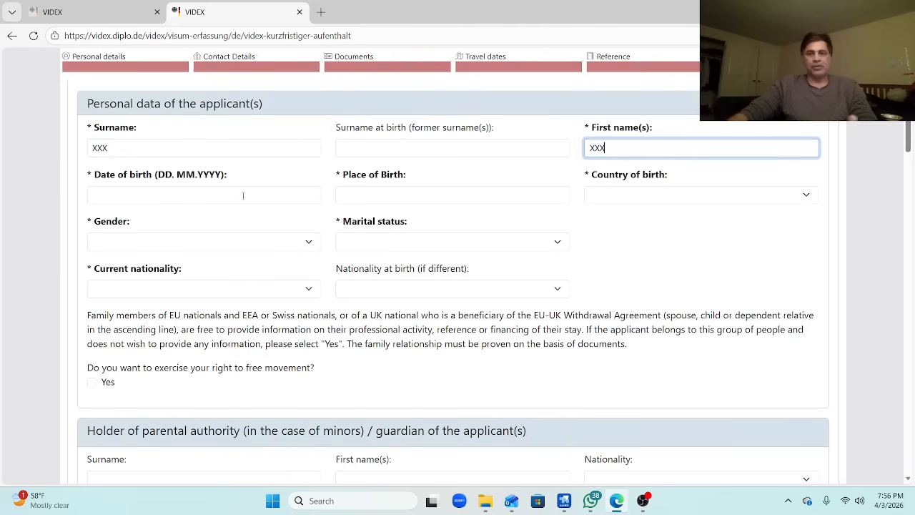
Enter date of birth 12.12.2005, replacing the invalid day 88 with 12.
click(189, 193)
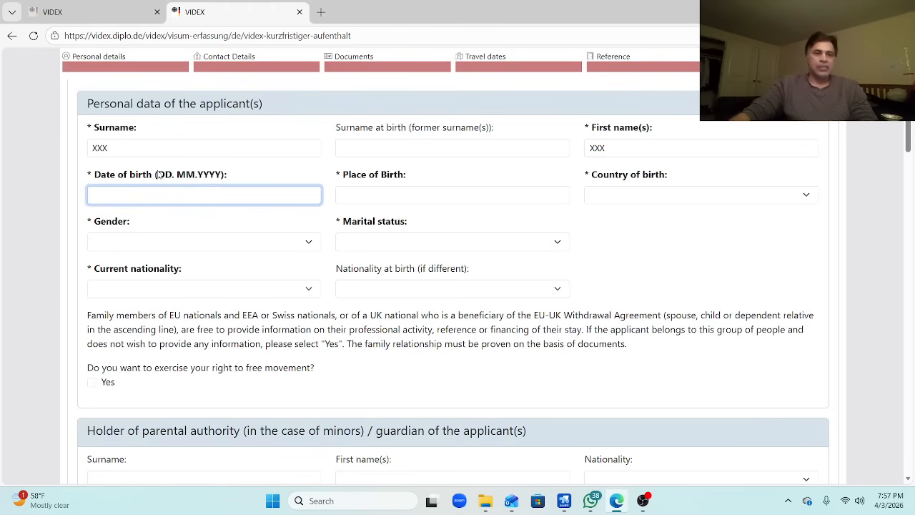
click(164, 178)
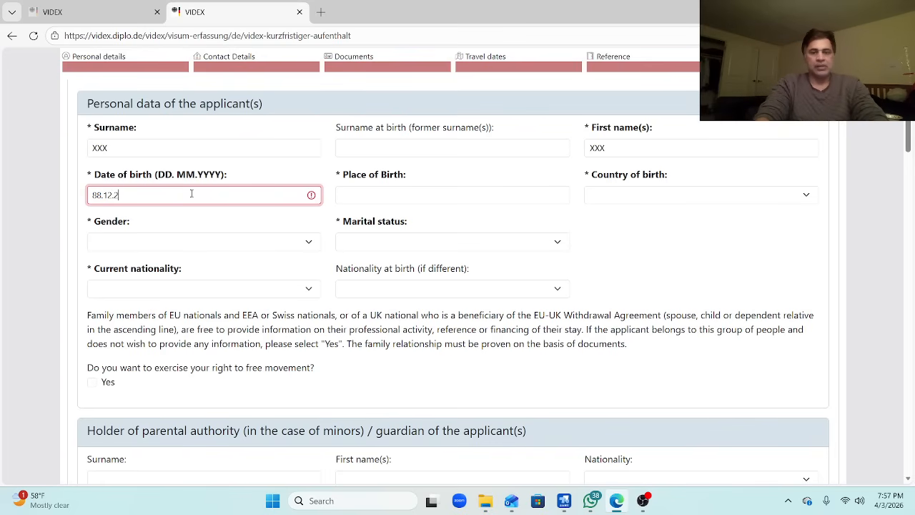
text(5)
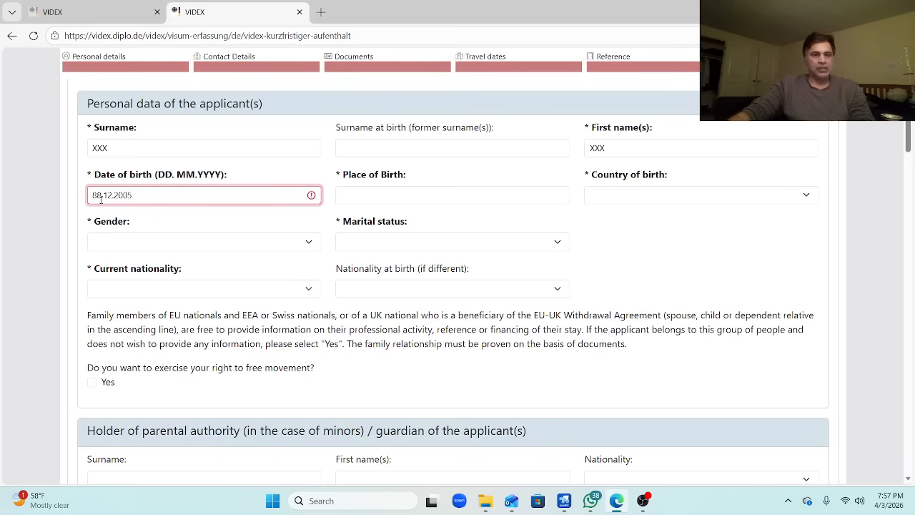
drag(102, 193, 90, 196)
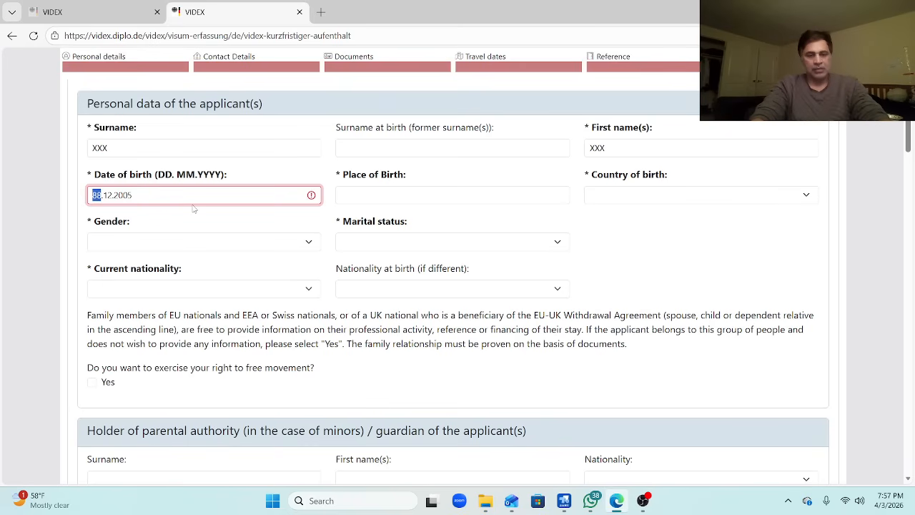
text(12)
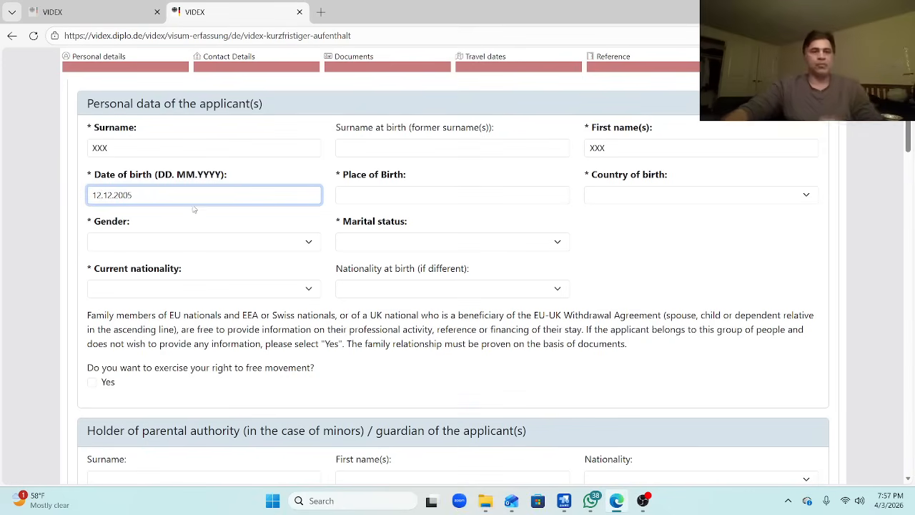
Enter INSTANBUL as the place of birth.
click(404, 195)
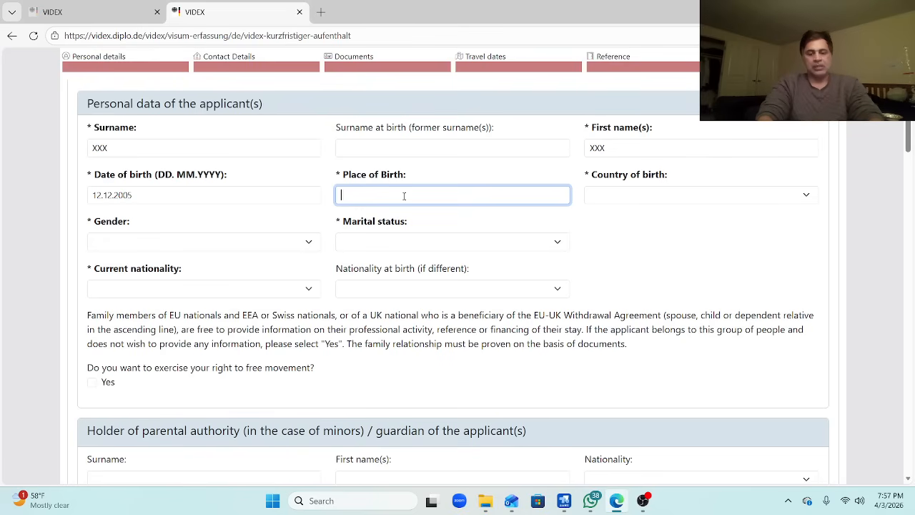
text(X)
key(BackSpace)
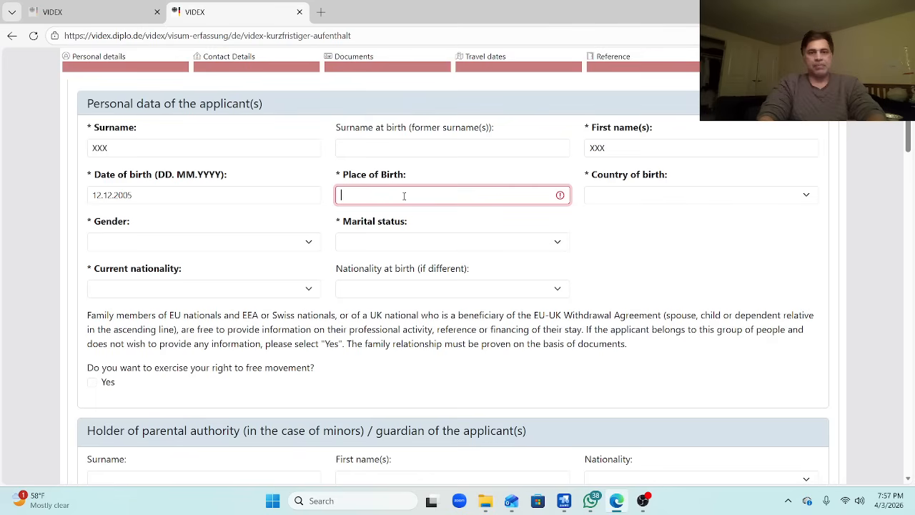
text(TURKI)
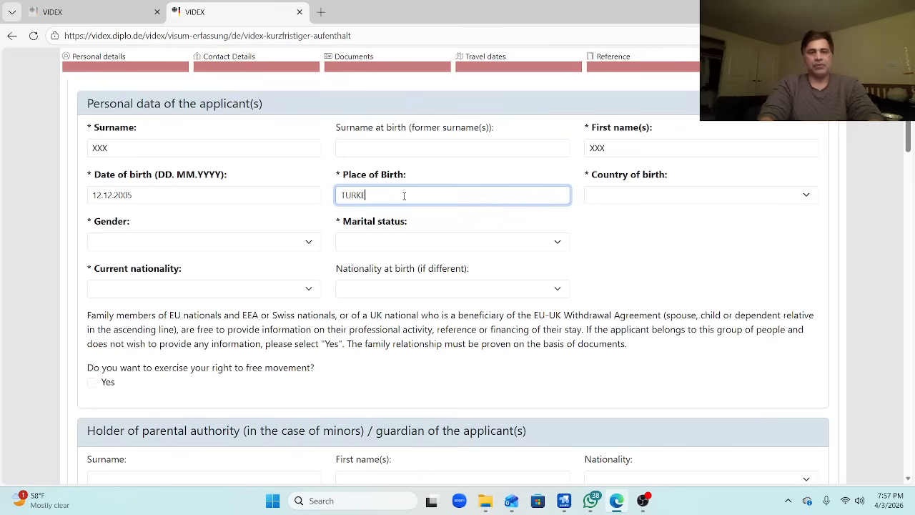
key(BackSpace)
key(BackSpace)
key(BackSpace)
key(BackSpace)
key(BackSpace)
text(IST)
key(BackSpace)
key(BackSpace)
text(NSTAB)
text(BUL)
key(BackSpace)
text(NBUL)
Set the country of birth to Turkey.
key(Tab)
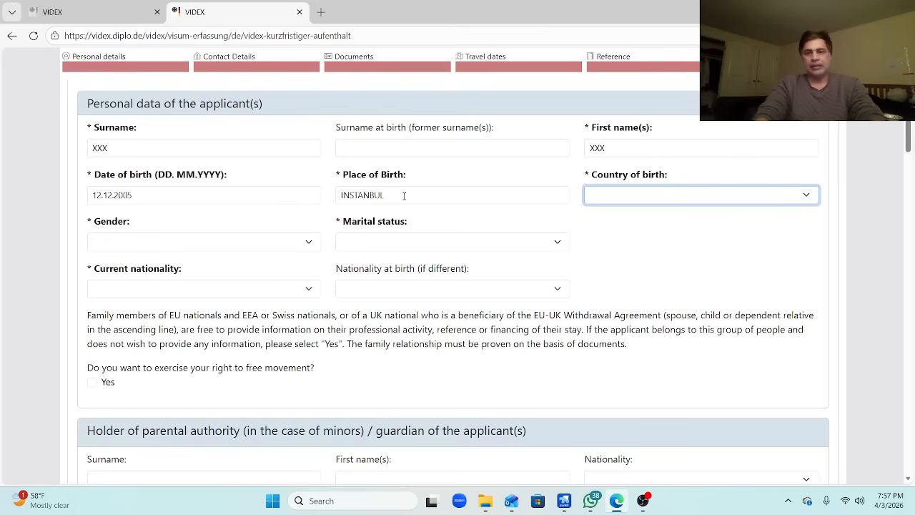
key(t)
key(a)
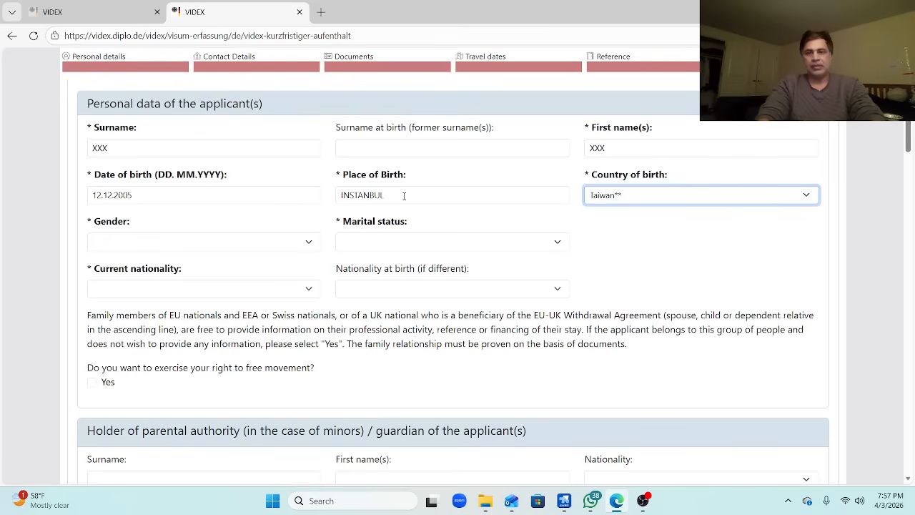
key(Down)
key(Down)
key(Down)
key(Down)
key(Down)
key(Down)
key(Down)
key(Down)
key(Down)
key(Down)
key(Down)
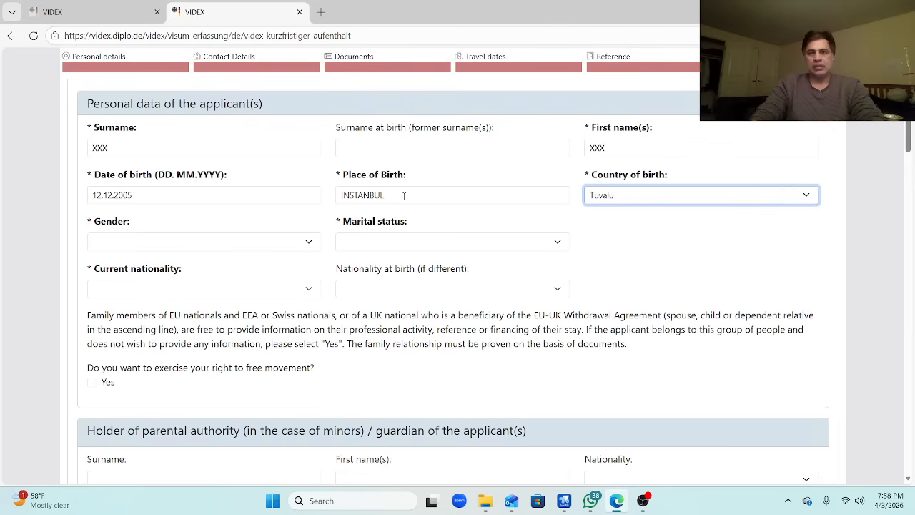
key(Up)
key(Up)
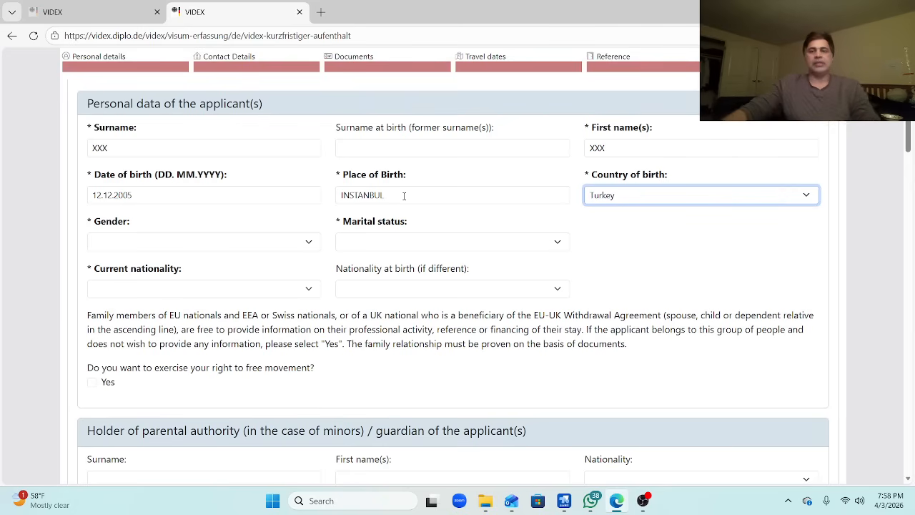
Set gender to Male and marital status to Single.
click(180, 244)
click(179, 276)
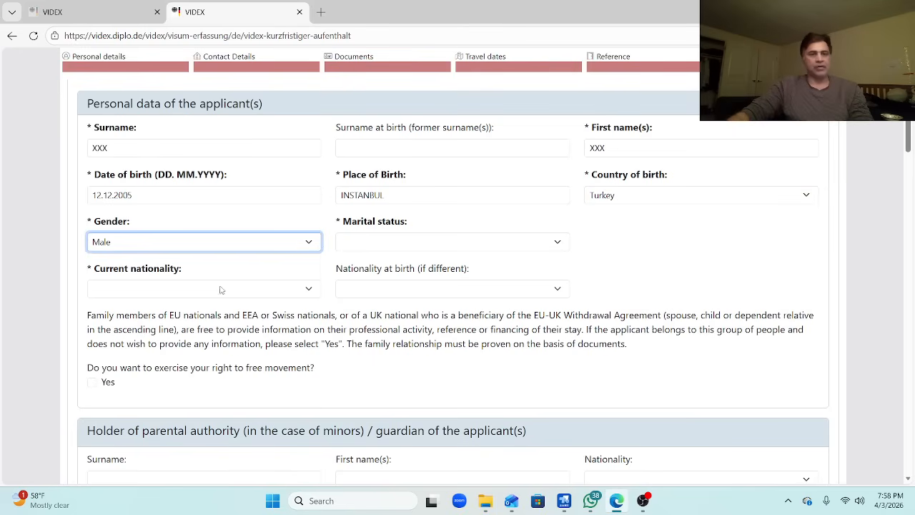
click(409, 241)
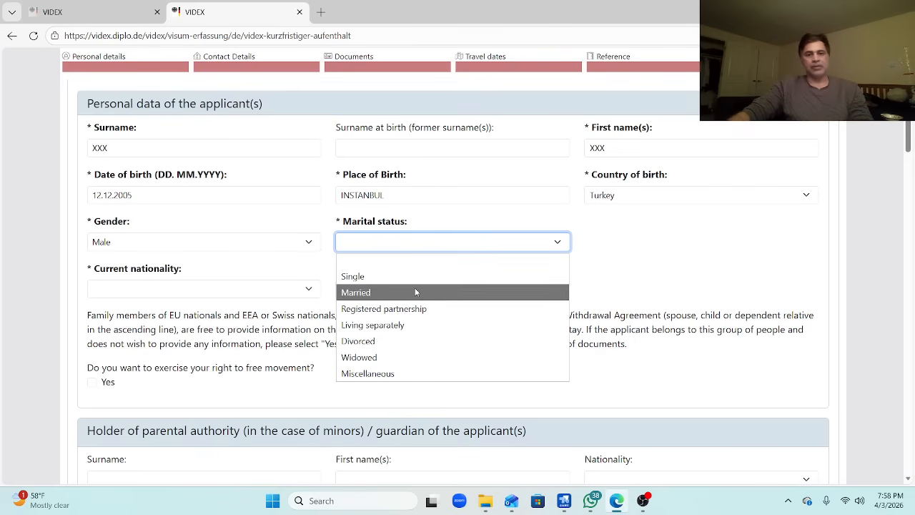
click(447, 277)
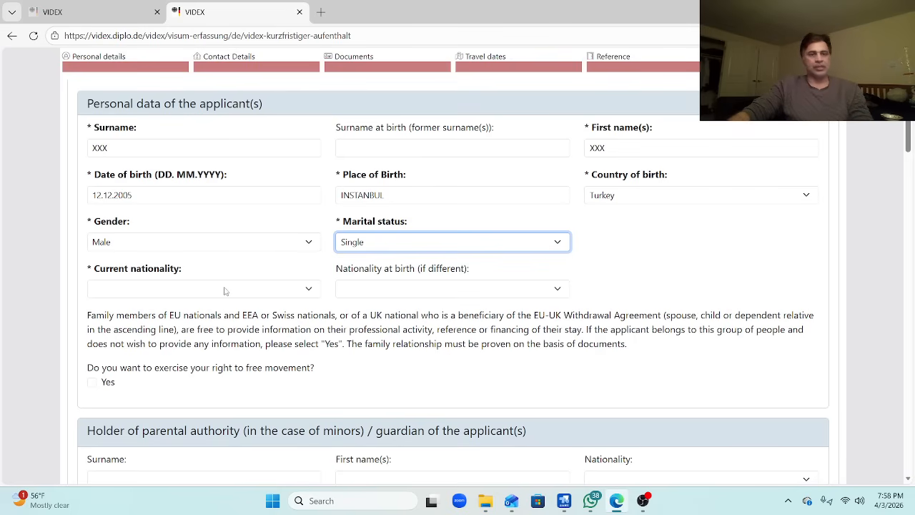
Select Turkey as the current nationality.
mouse_move(907, 136)
mouse_down()
mouse_move(907, 146)
mouse_move(907, 135)
mouse_up()
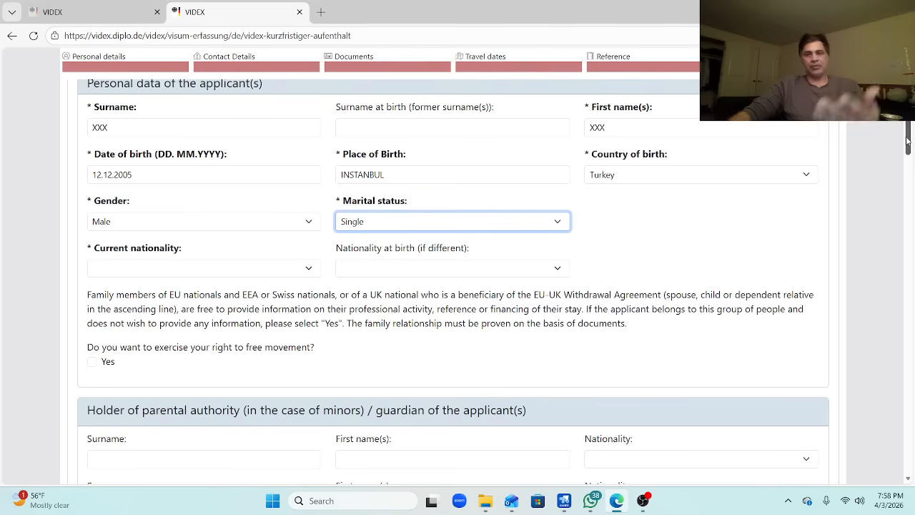
scroll(908, 132, down, 1)
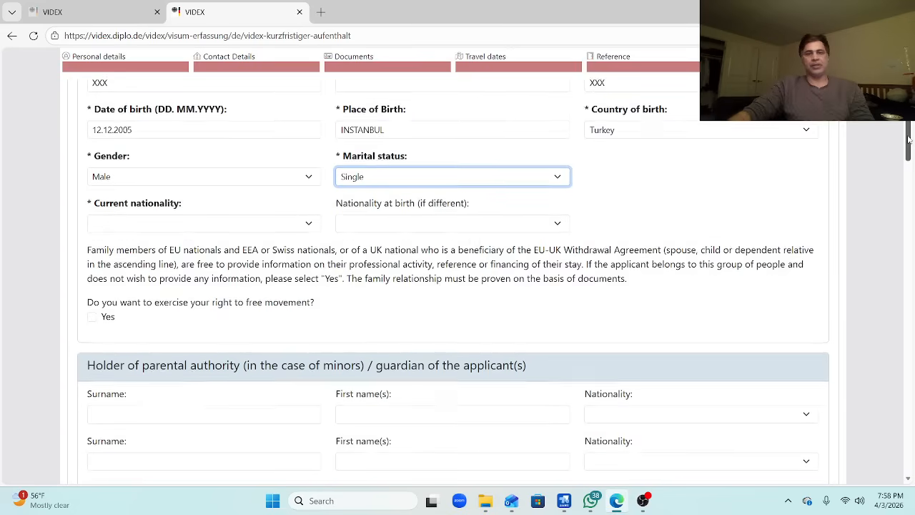
click(190, 212)
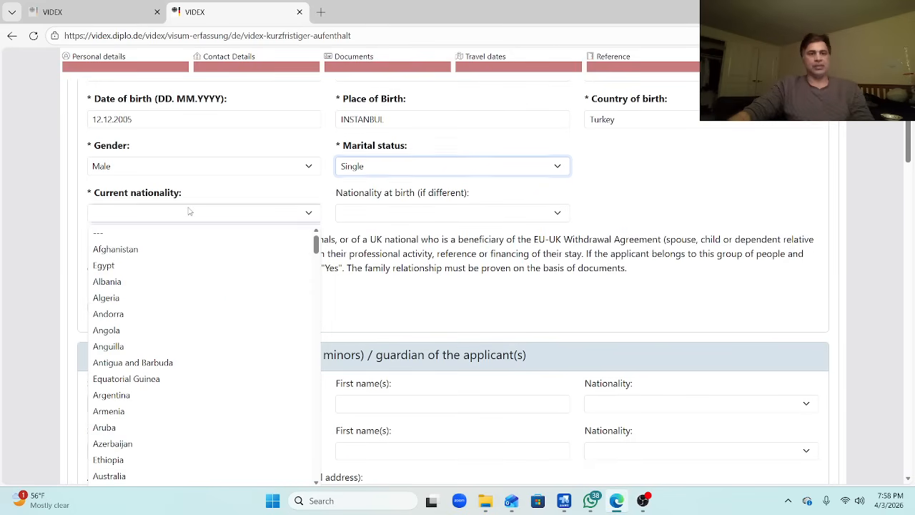
key(t)
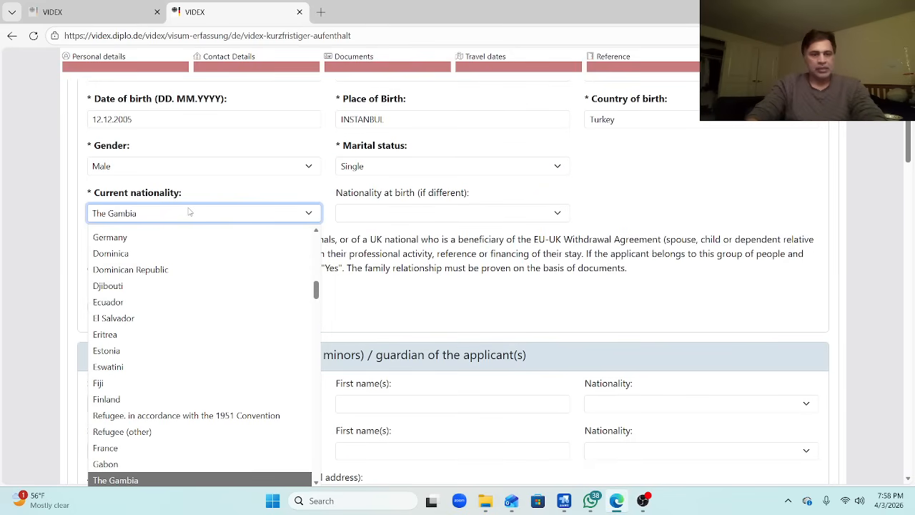
key(Down)
key(Down)
key(Down)
key(Down)
key(Down)
key(Down)
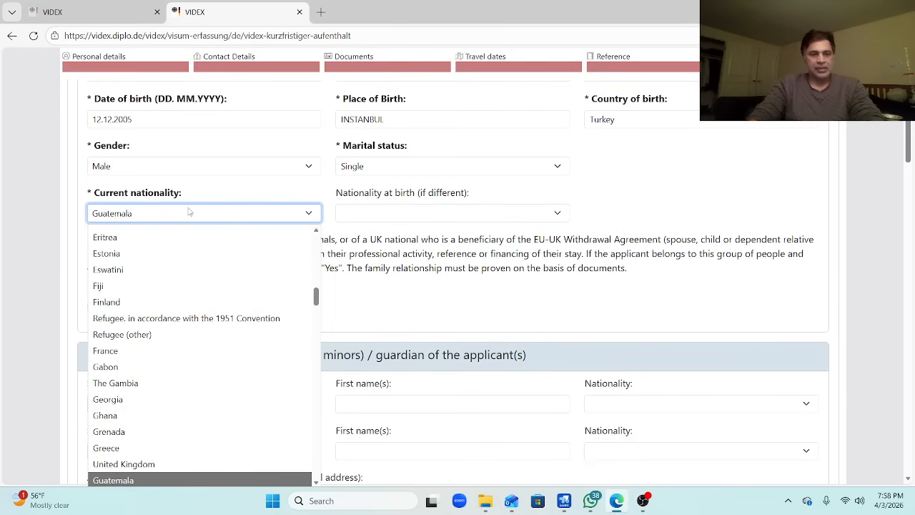
key(t)
key(Down)
key(Down)
key(Down)
key(Down)
key(Down)
key(Down)
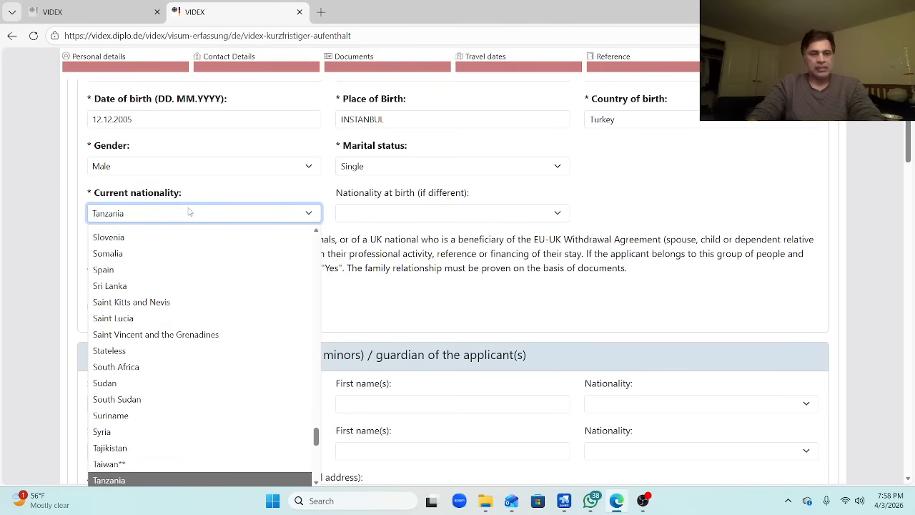
key(Down)
key(Down)
key(Down)
key(Down)
key(Down)
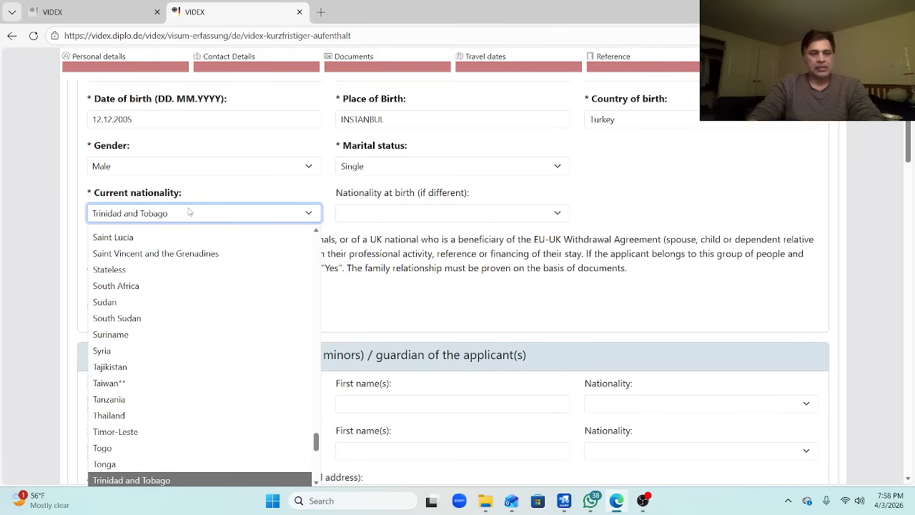
key(Return)
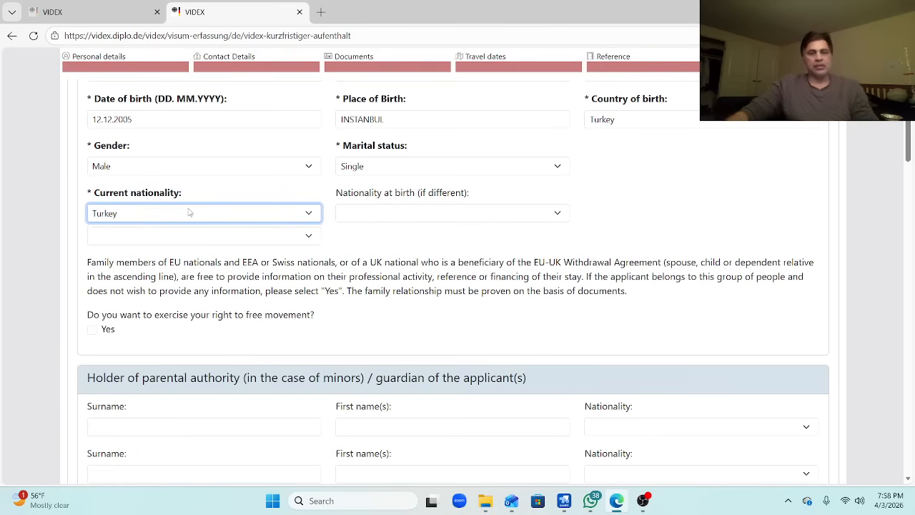
Leave Nationality at birth empty.
click(466, 213)
click(464, 213)
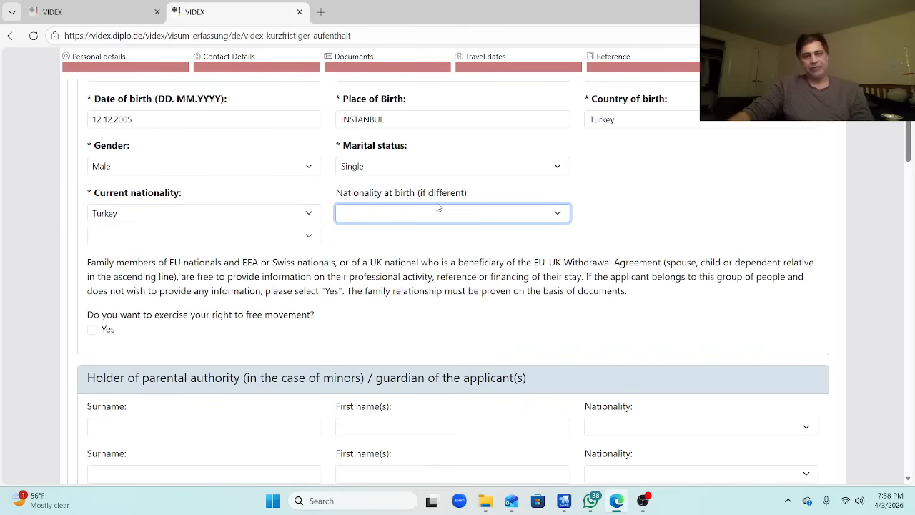
drag(420, 193, 470, 192)
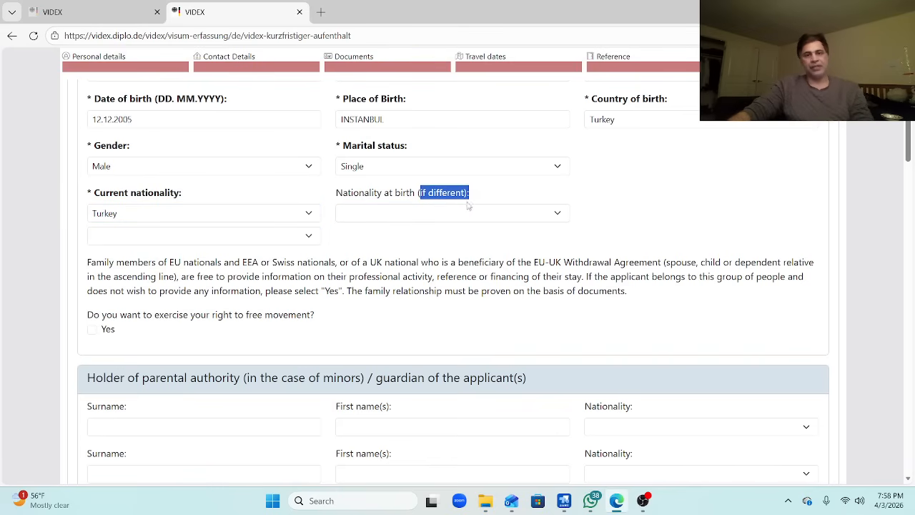
click(410, 211)
click(410, 211)
drag(359, 193, 383, 192)
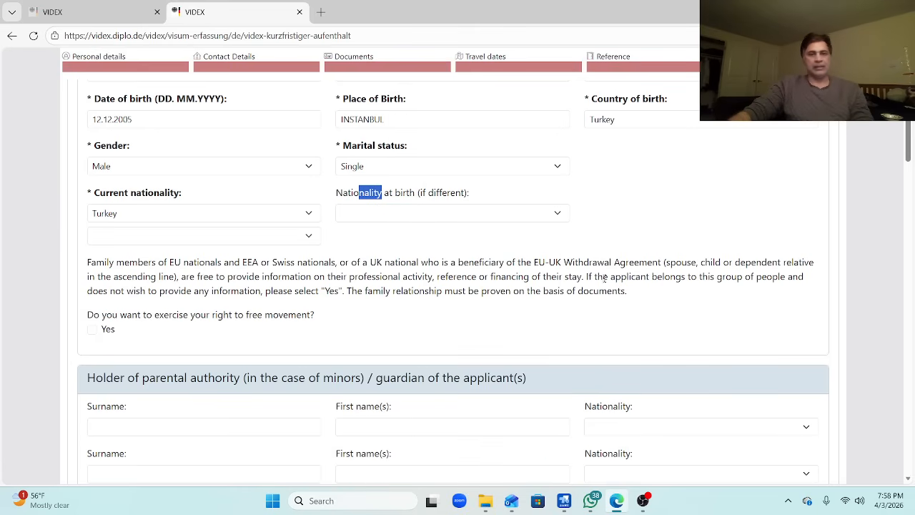
scroll(910, 92, down, 3)
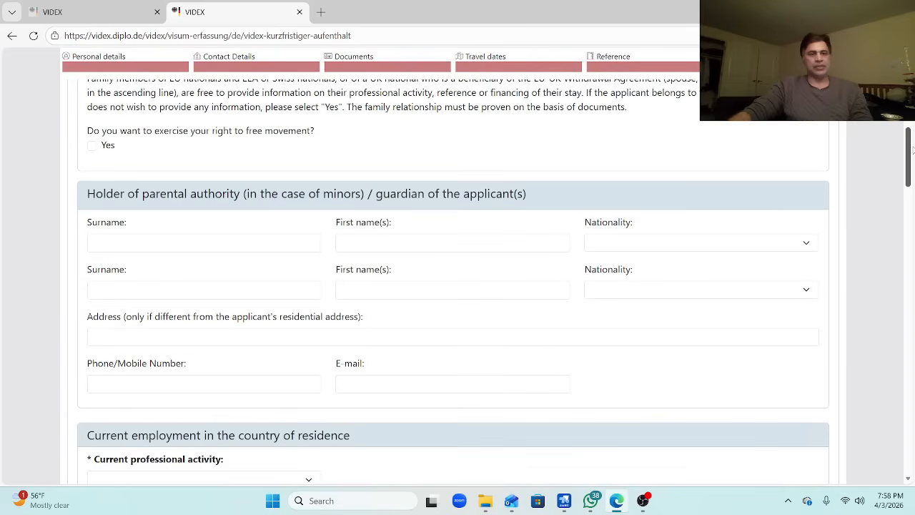
scroll(912, 135, up, 2)
drag(912, 135, 912, 135)
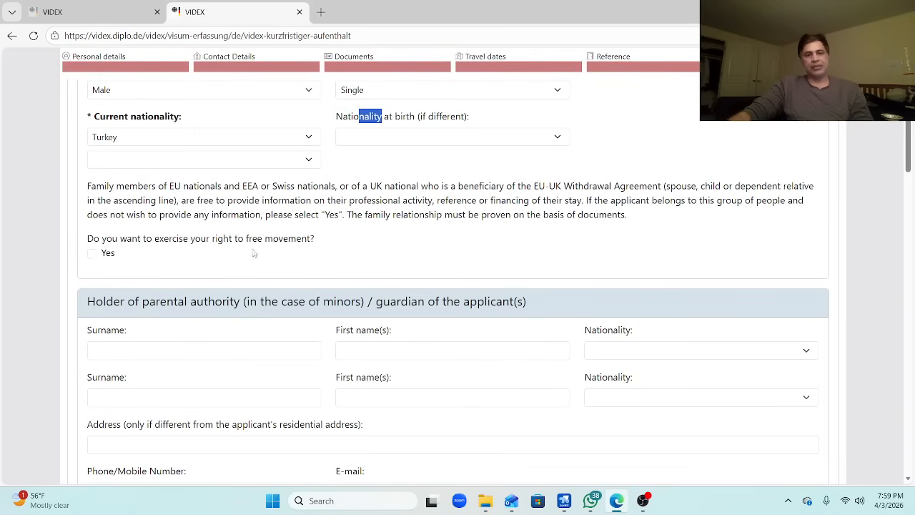
drag(245, 242, 309, 251)
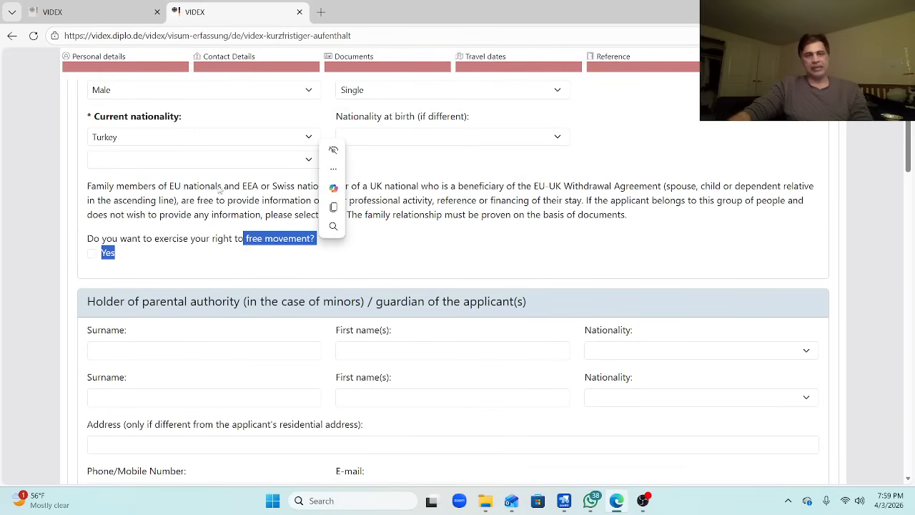
click(240, 213)
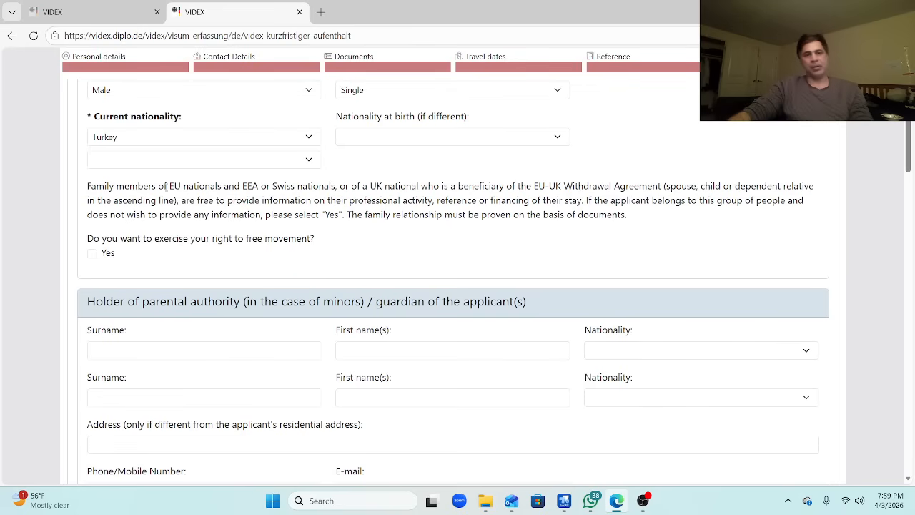
drag(170, 188, 606, 201)
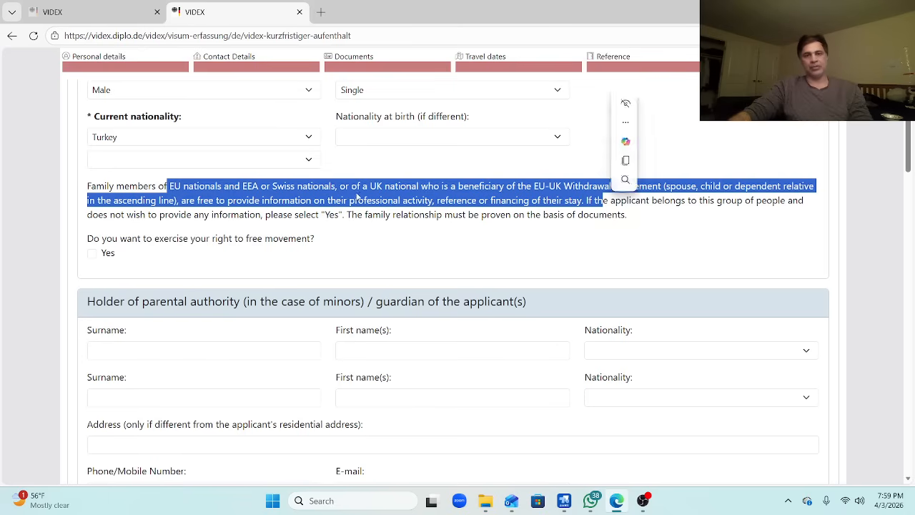
click(336, 242)
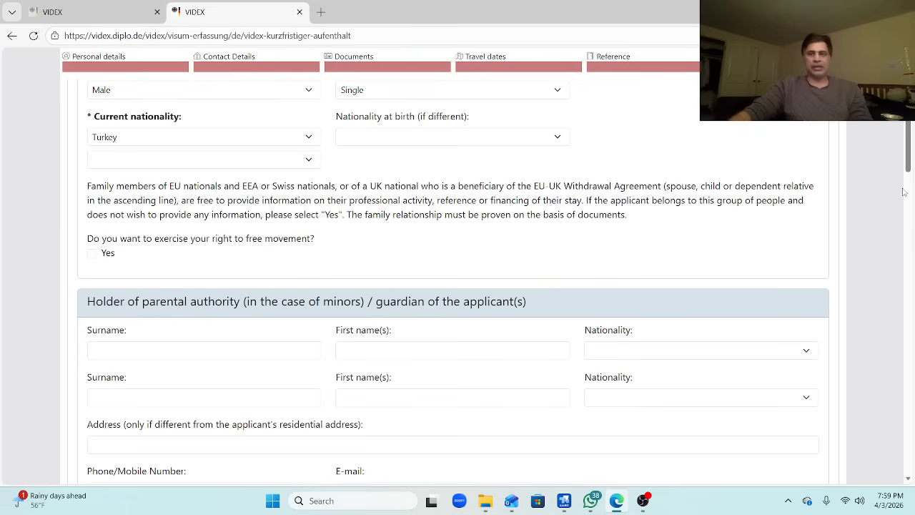
drag(913, 152, 913, 174)
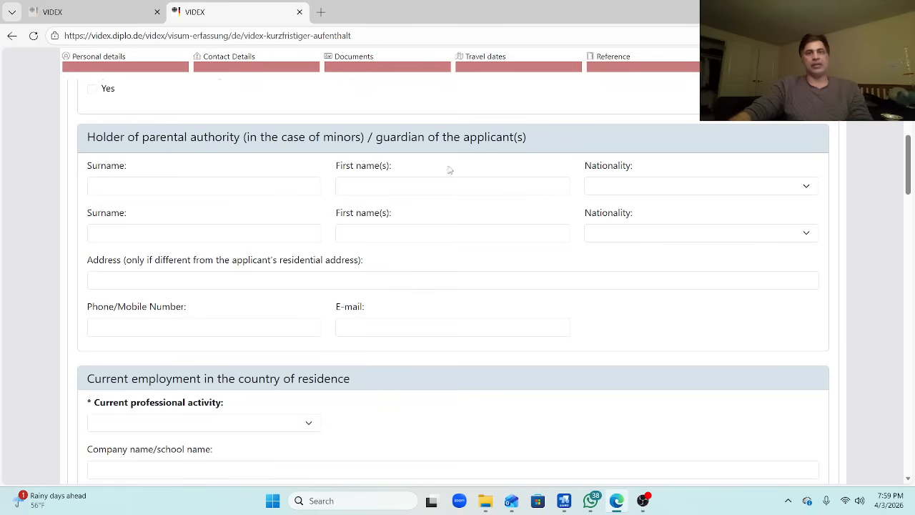
click(236, 187)
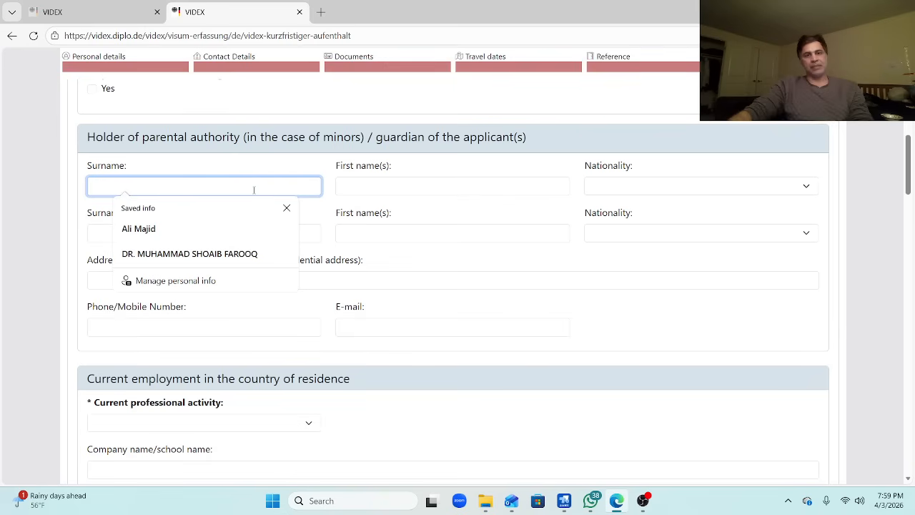
click(270, 170)
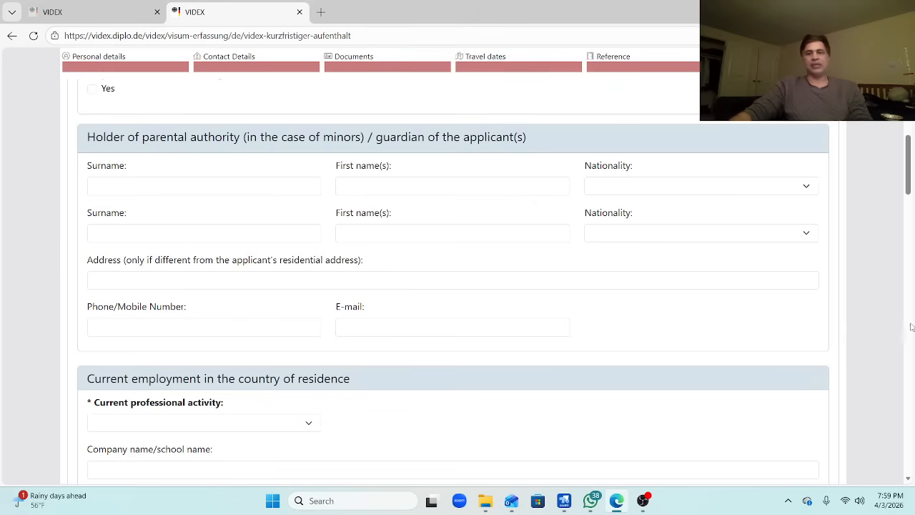
drag(910, 153, 913, 189)
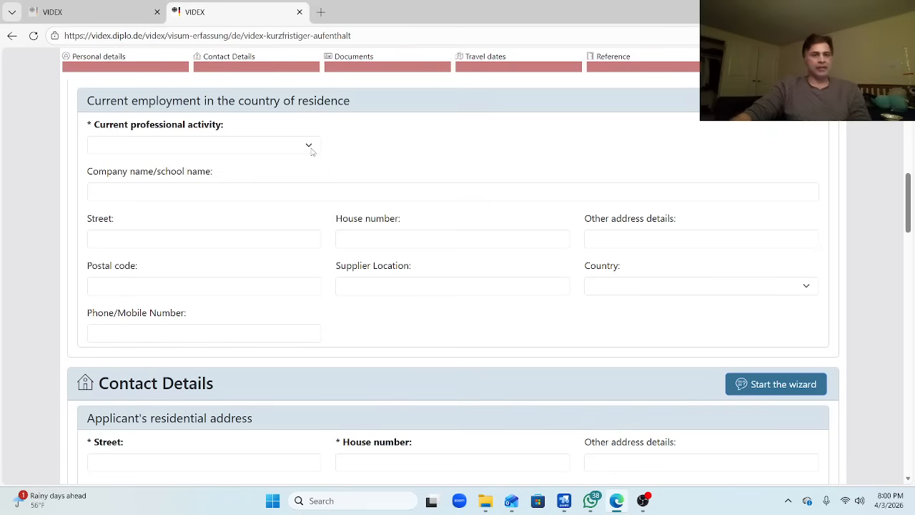
Choose IT Specialist from the Current professional activity list instead of Other professions.
click(310, 146)
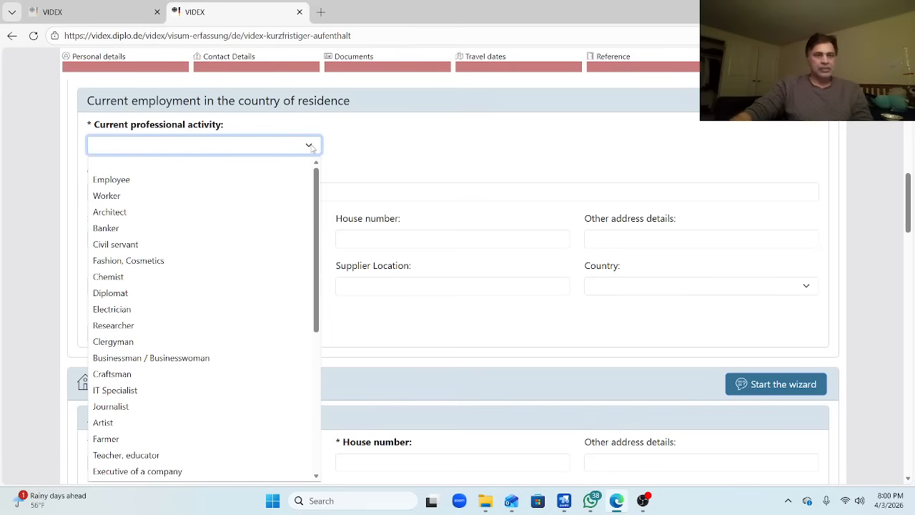
click(253, 106)
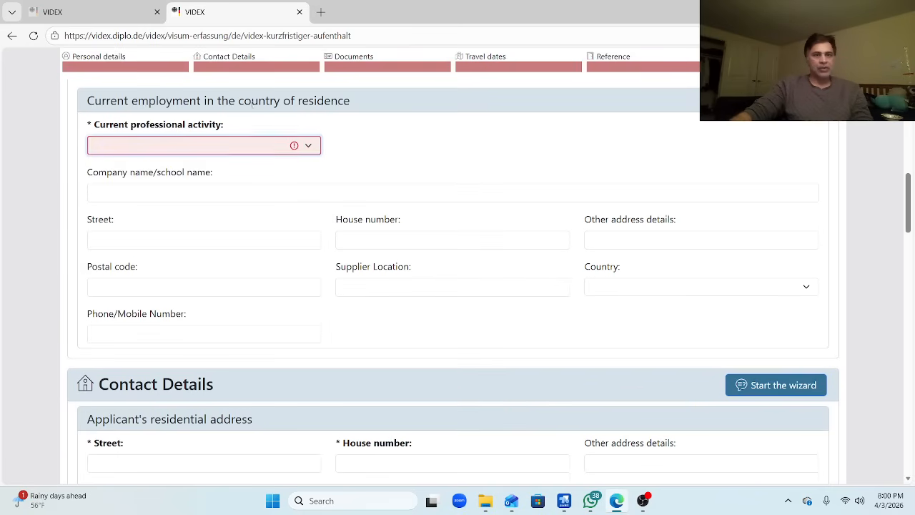
click(307, 148)
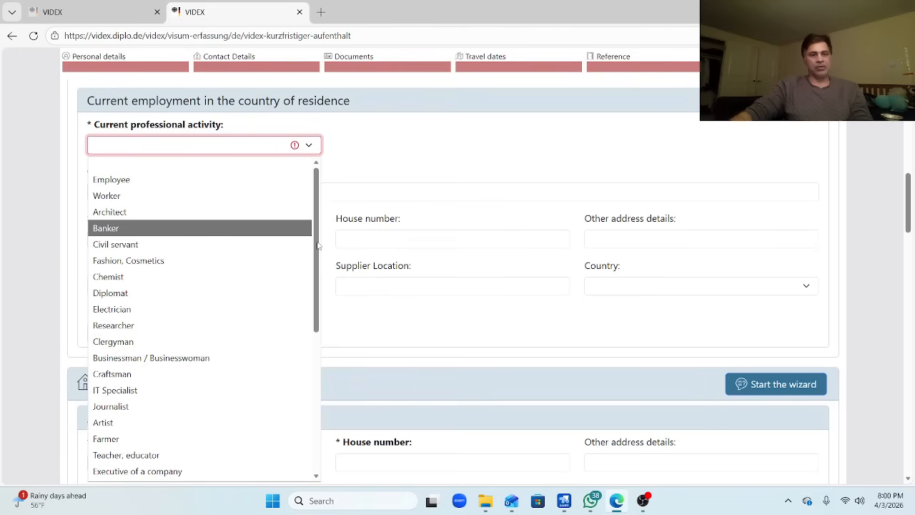
drag(313, 226, 353, 364)
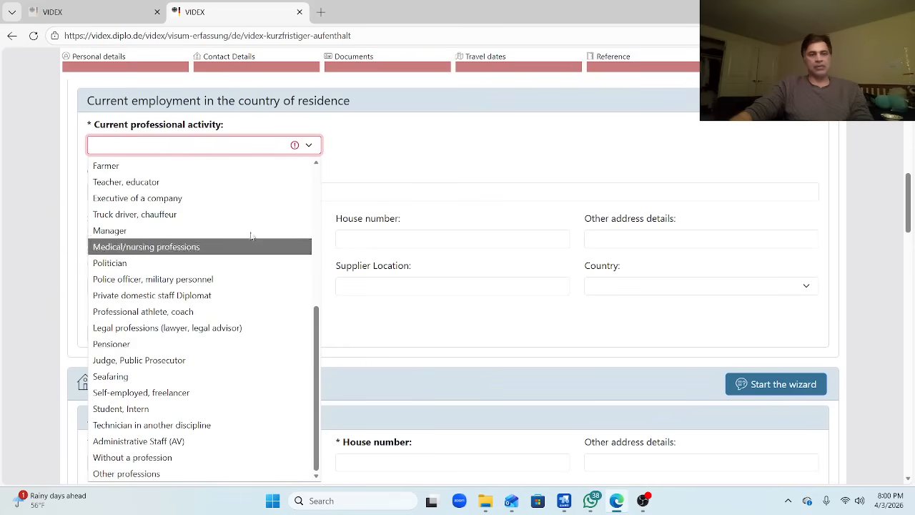
scroll(292, 298, up, 5)
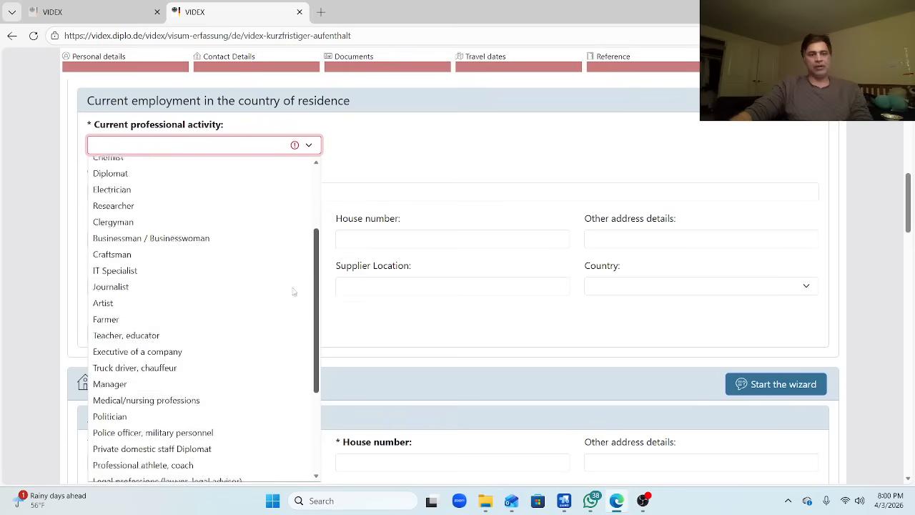
scroll(308, 243, down, 2)
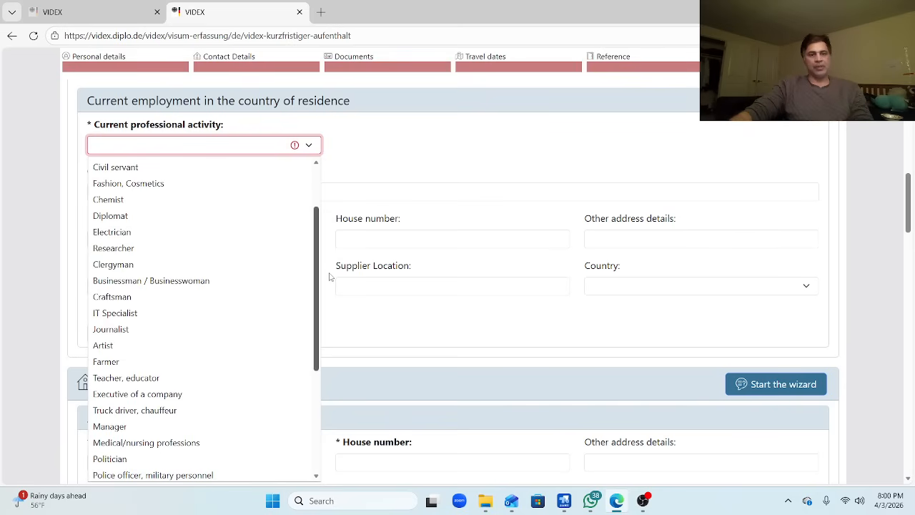
scroll(272, 390, down, 5)
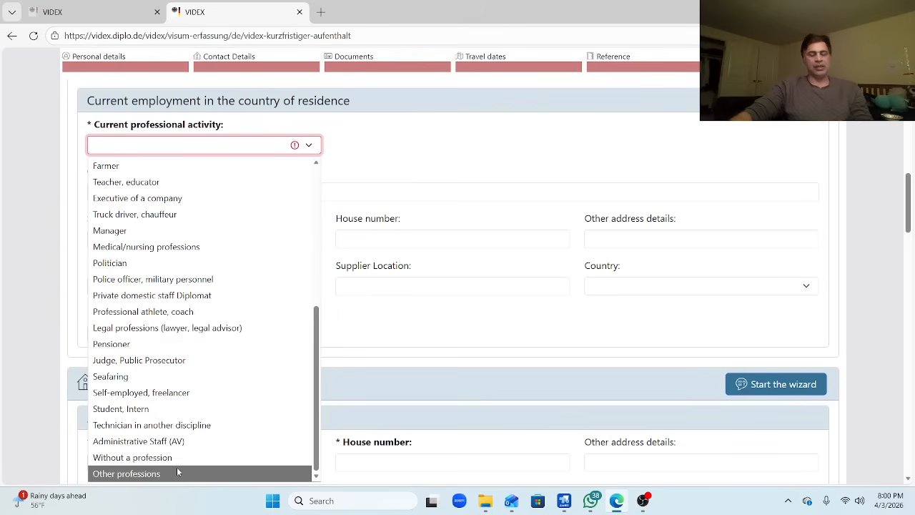
click(153, 476)
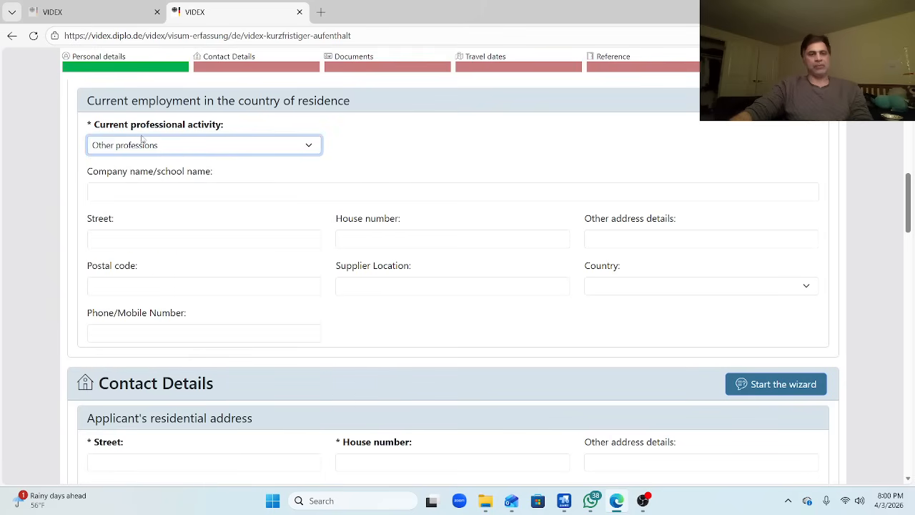
click(176, 150)
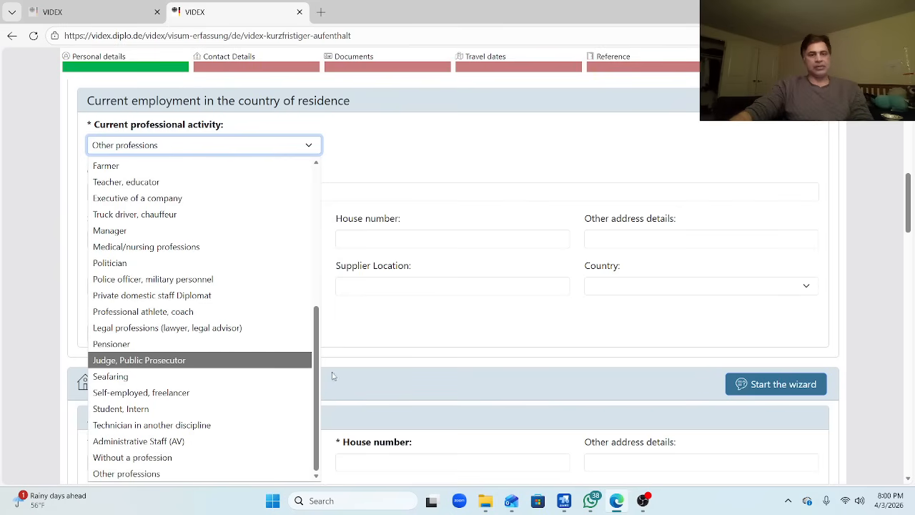
drag(316, 390, 284, 242)
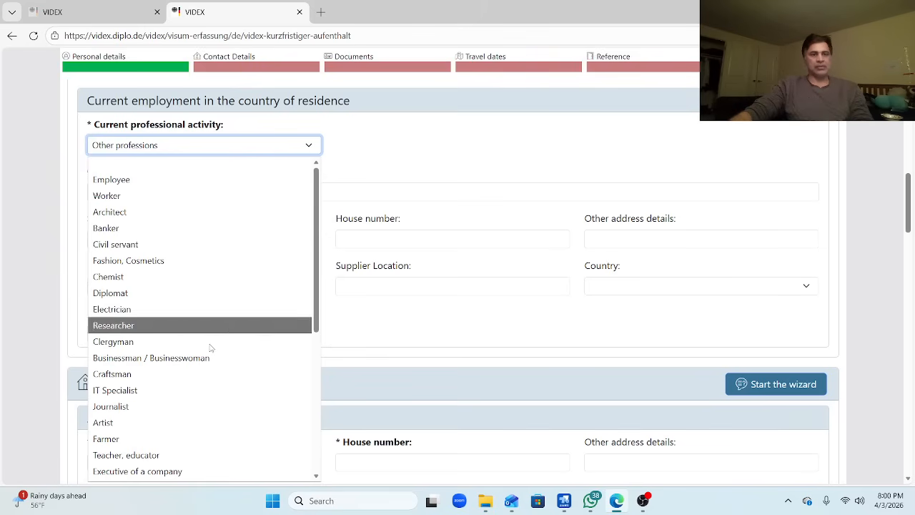
click(215, 391)
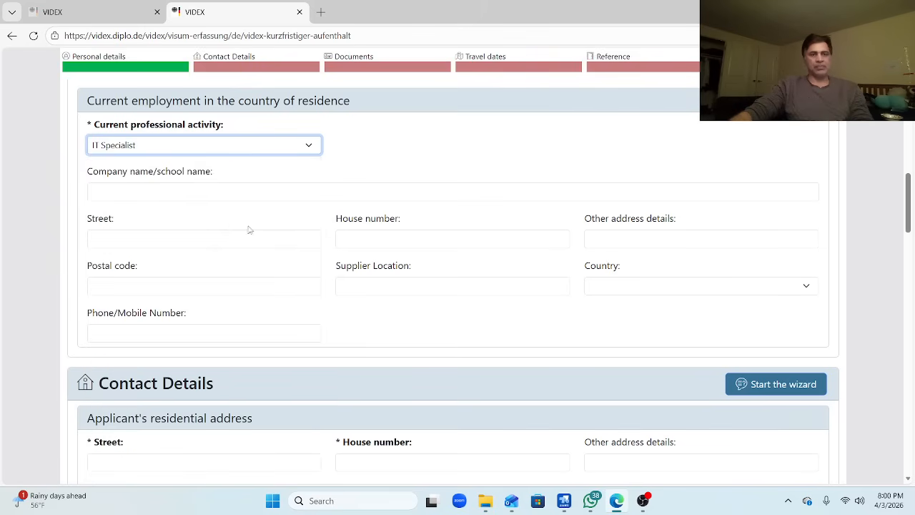
click(184, 189)
Enter placeholder employer company name and street, with house number 99.
click(271, 174)
click(169, 186)
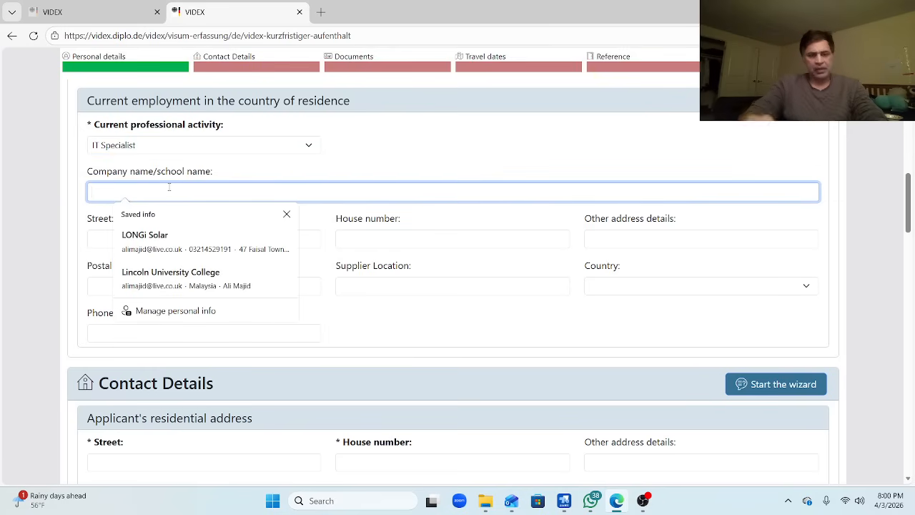
text(XXX)
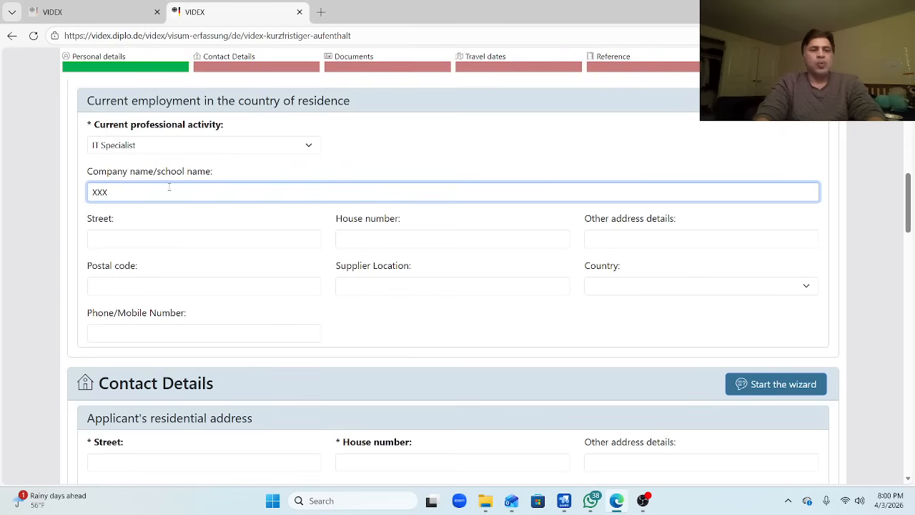
key(Tab)
text(X)
key(Tab)
text(XX)
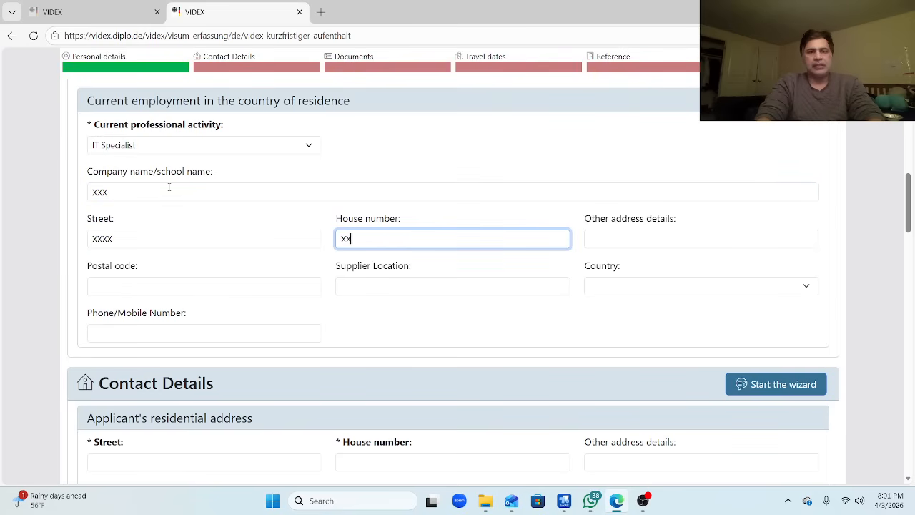
text(X)
key(BackSpace)
key(BackSpace)
key(BackSpace)
text(99)
Enter employer postal code 67709 and set the employer's country to Turkey.
key(Tab)
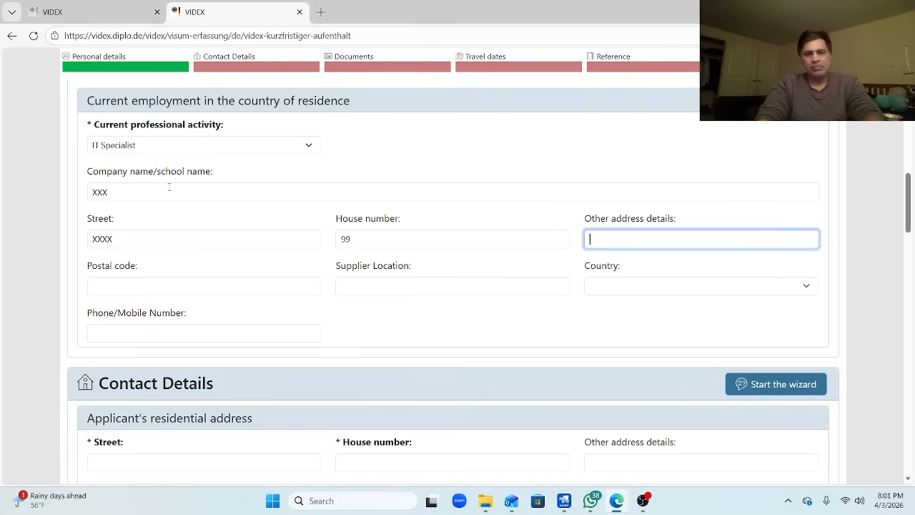
key(Tab)
text(67709)
key(Tab)
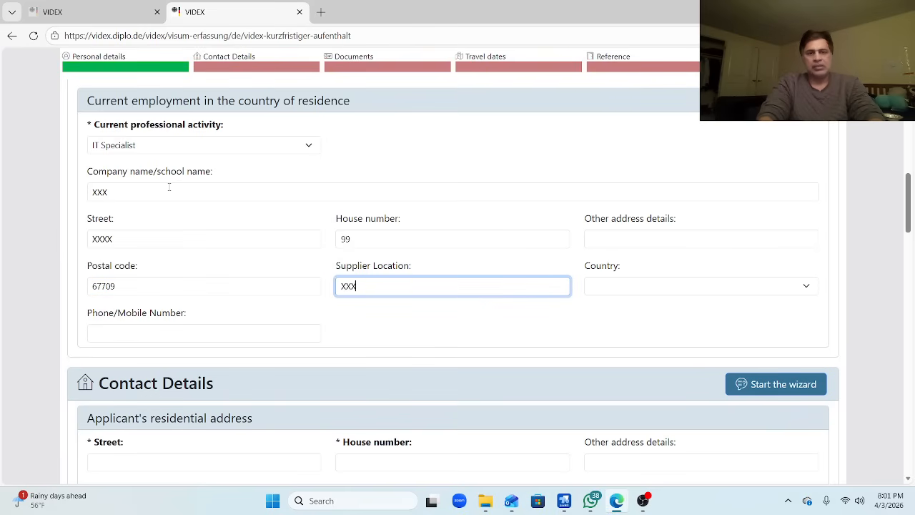
key(Tab)
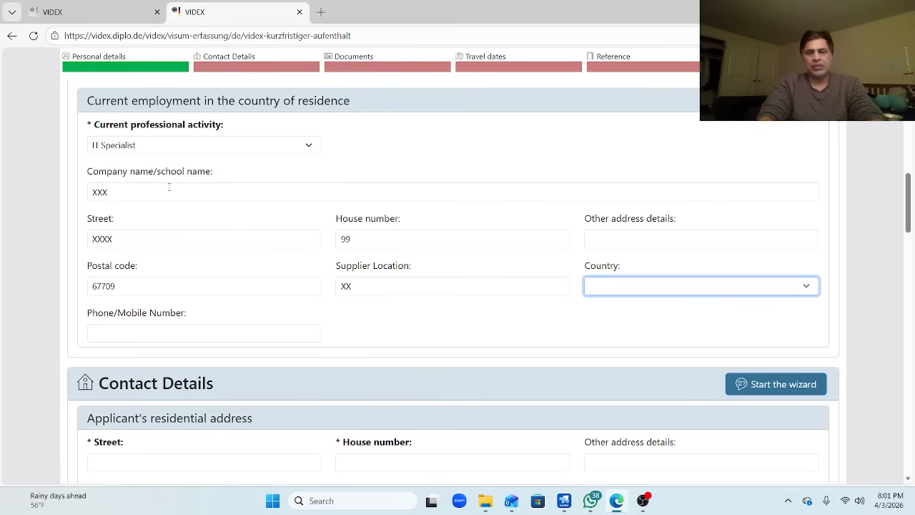
text(Taj)
key(Down)
key(Down)
key(Down)
key(Down)
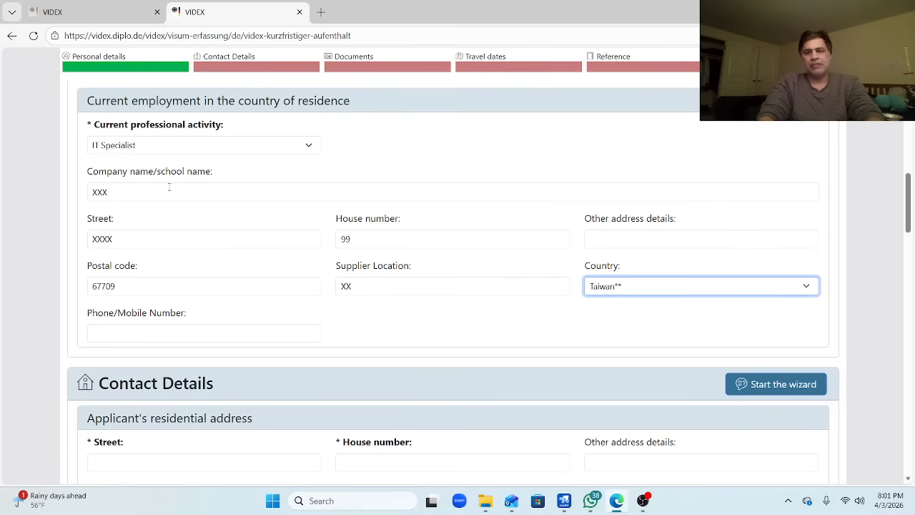
key(Down)
key(Down)
key(Down)
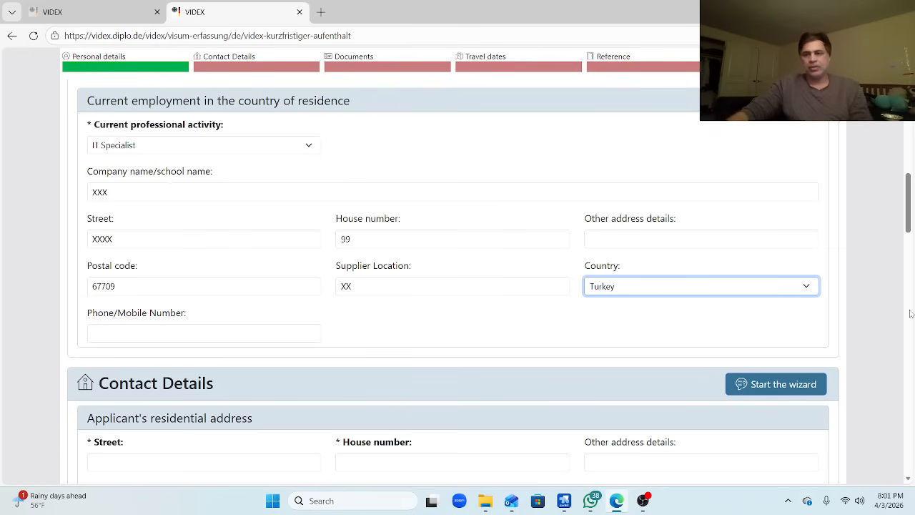
Enter a placeholder employer phone number.
scroll(429, 179, down, 2)
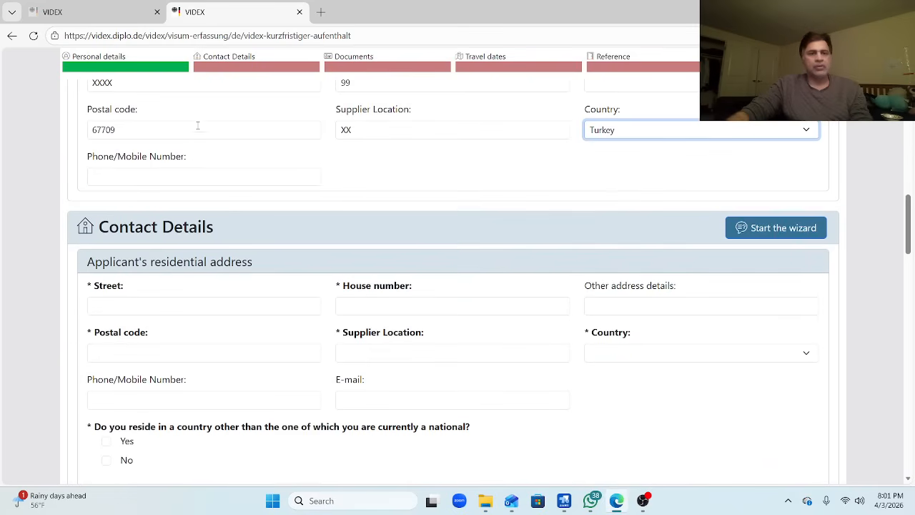
click(172, 178)
text(XXXXXX)
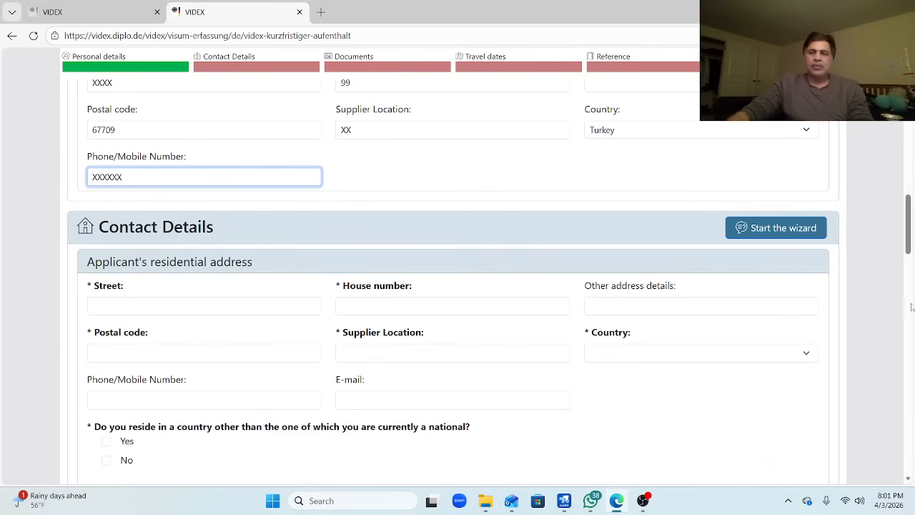
scroll(910, 224, down, 2)
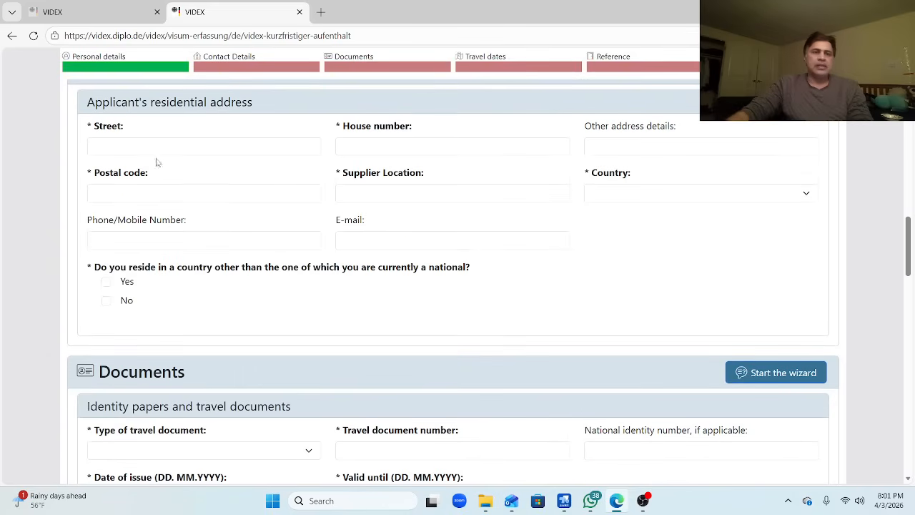
drag(148, 102, 241, 108)
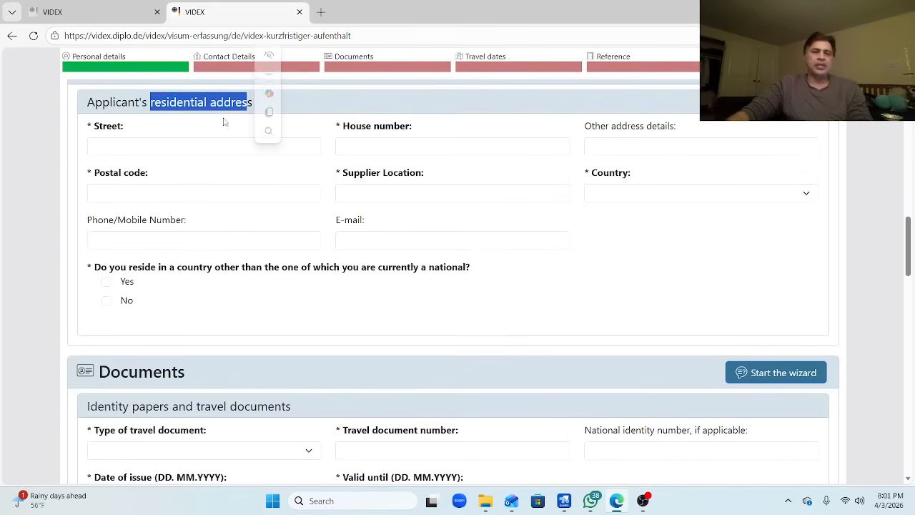
Fill the residential street, house number, postal code and location with placeholders.
click(180, 145)
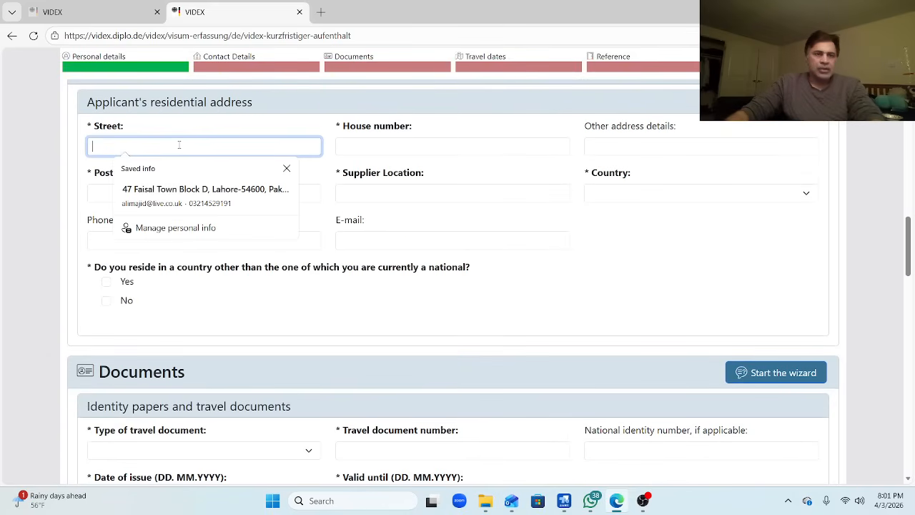
text(DDDDD)
click(443, 145)
text(DDDDD)
click(637, 148)
text(DDD)
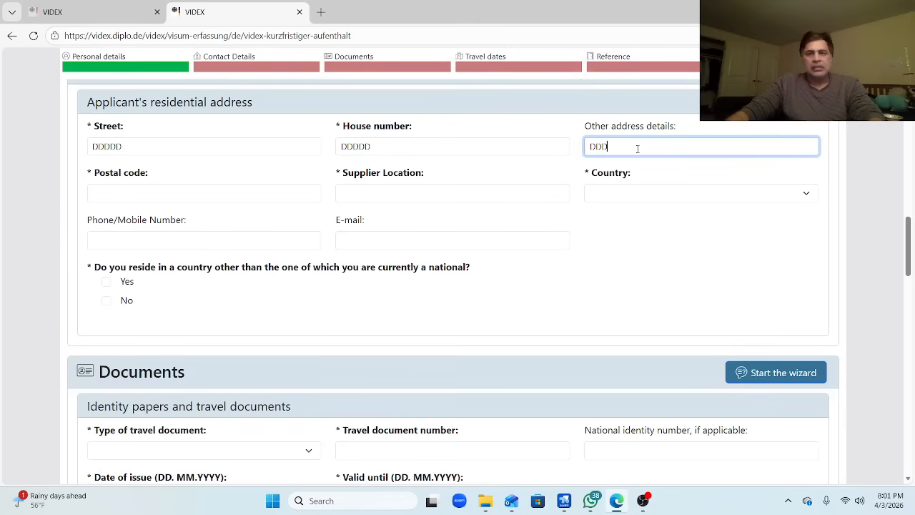
text(DDDD)
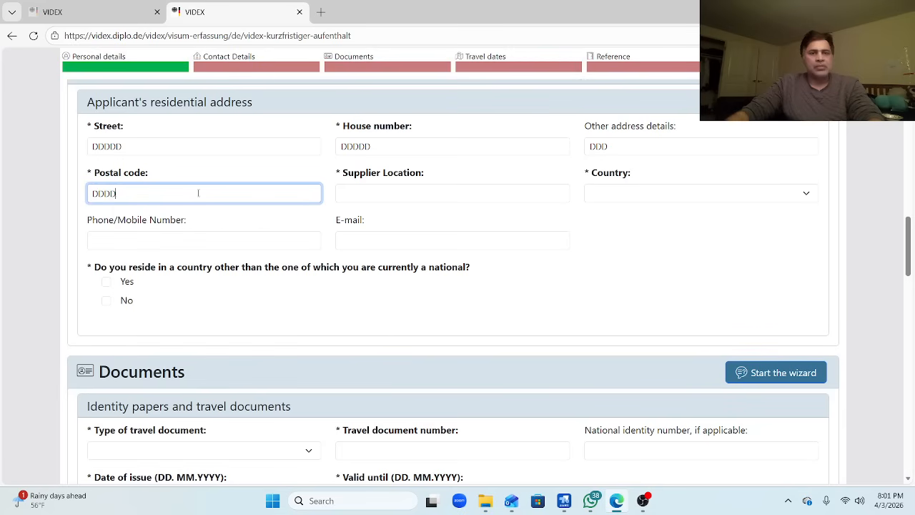
click(422, 193)
text(DDD)
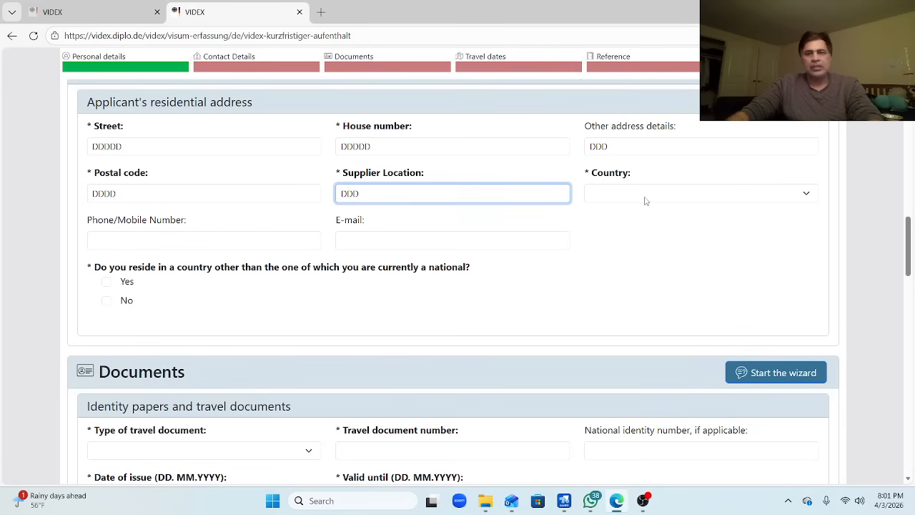
Select Turkey as the country of residence.
click(645, 202)
key(t)
key(t)
key(t)
key(t)
key(t)
key(t)
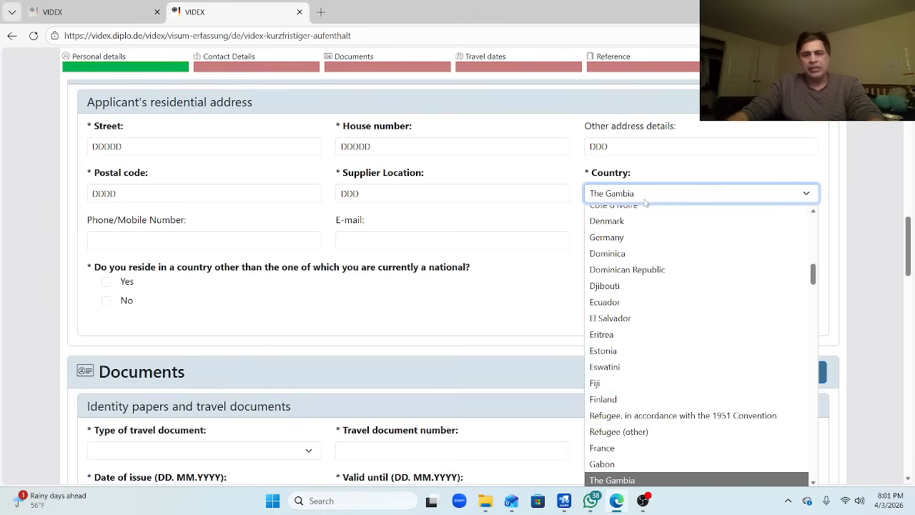
key(t)
key(t)
key(t)
key(t)
key(t)
key(t)
key(t)
key(t)
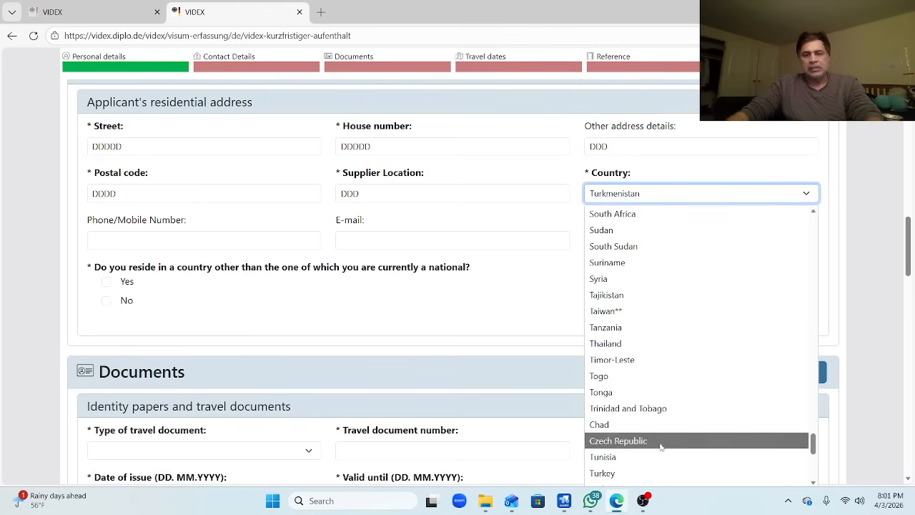
click(645, 467)
Enter the applicant's phone number and e-mail, and answer No to residing in another country.
click(157, 247)
text(DDDDDD)
click(399, 247)
text(DDDD)
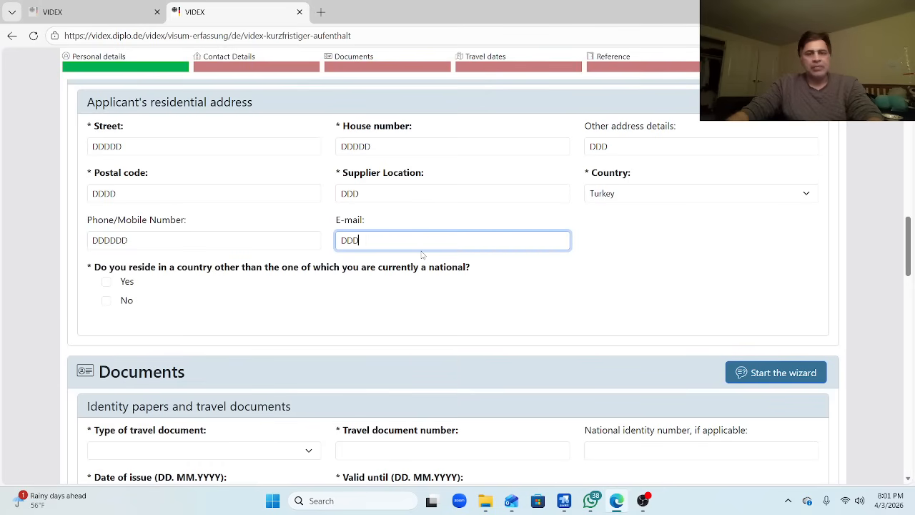
text(@G)
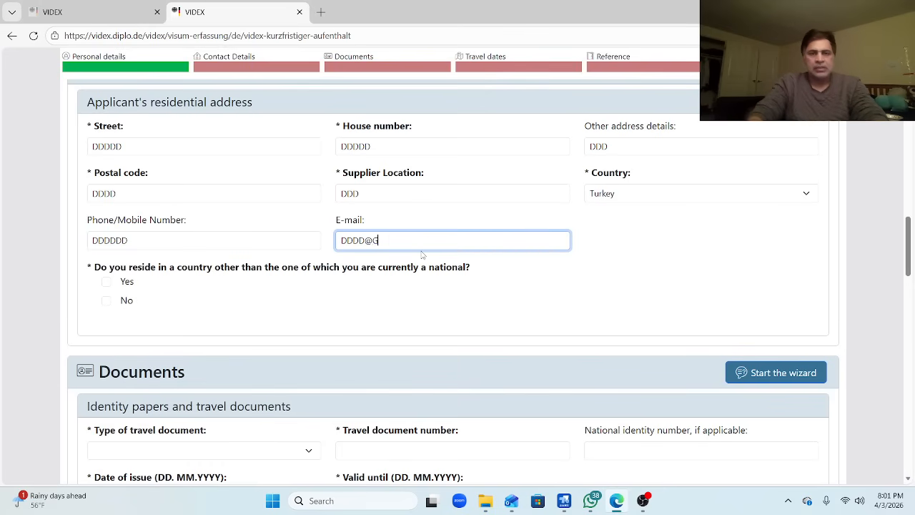
text(,MAIL.COM)
click(395, 288)
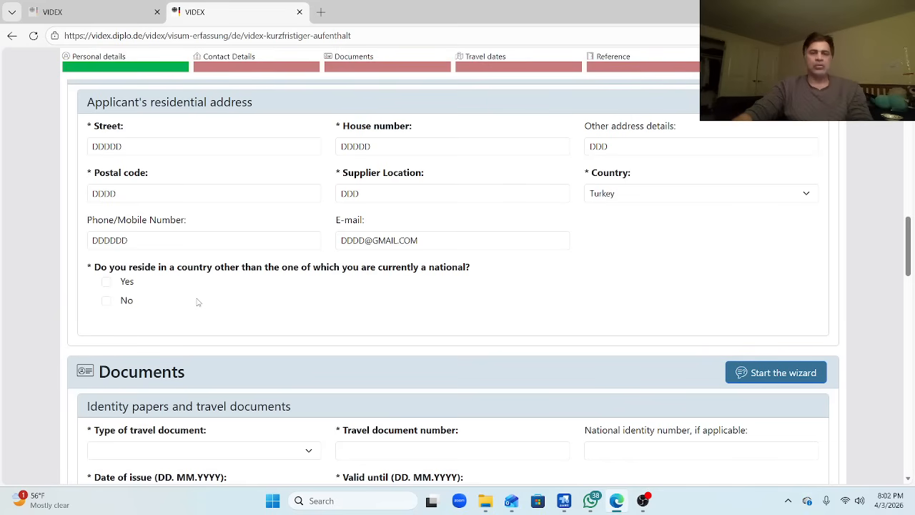
click(106, 301)
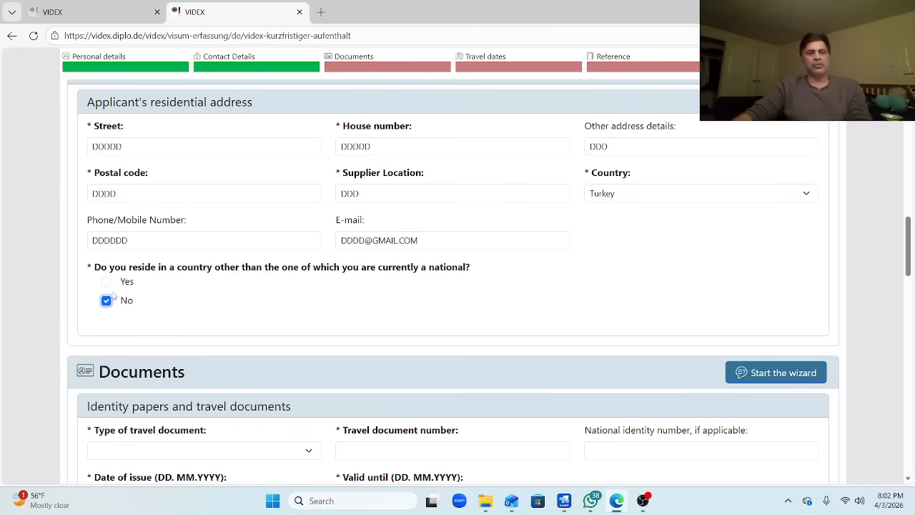
Choose Passport as the type of travel document.
drag(913, 245, 913, 282)
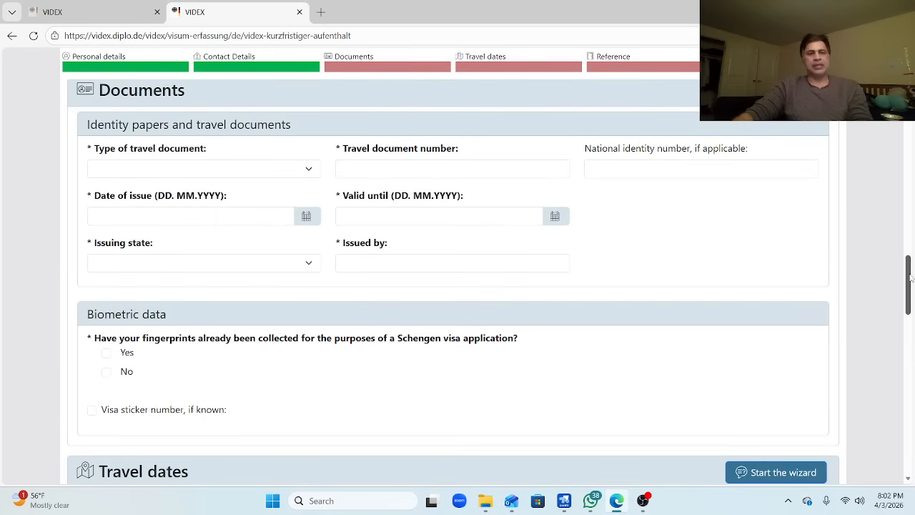
click(225, 173)
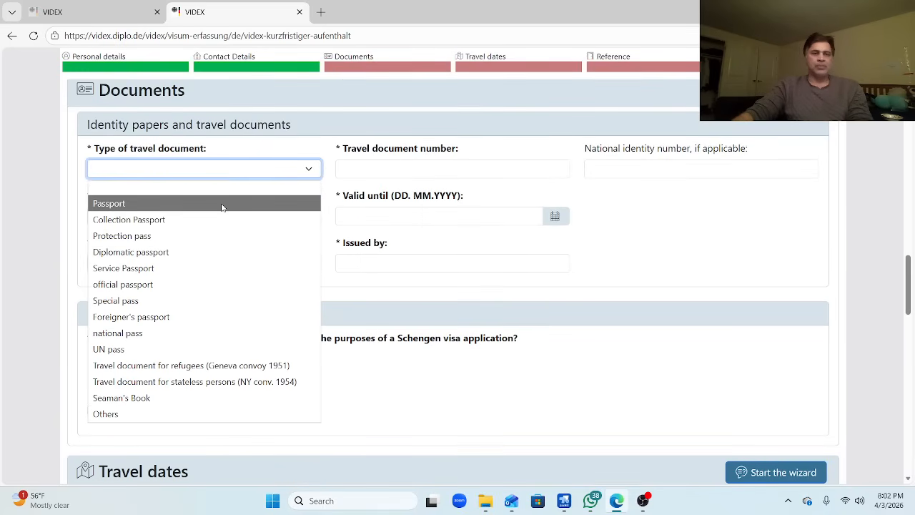
click(221, 204)
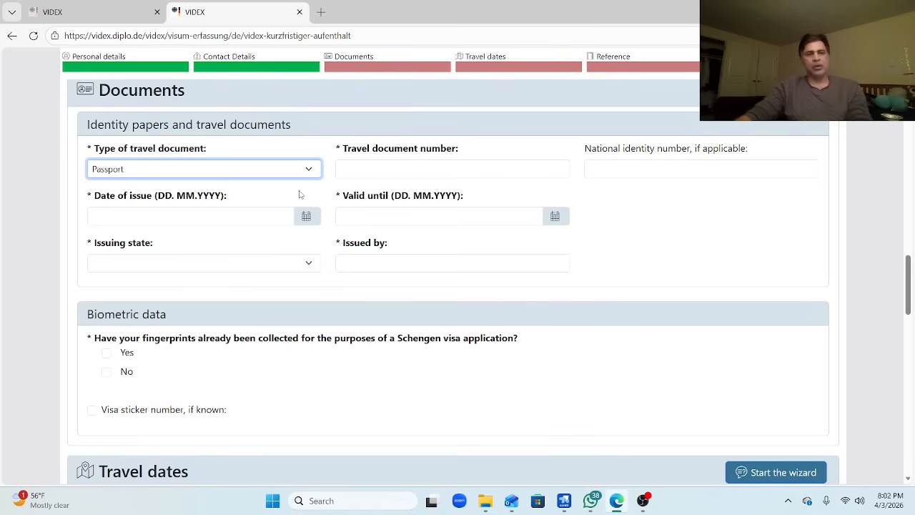
Enter placeholder values for the travel document number and national identity number.
click(379, 168)
text(xxxxx)
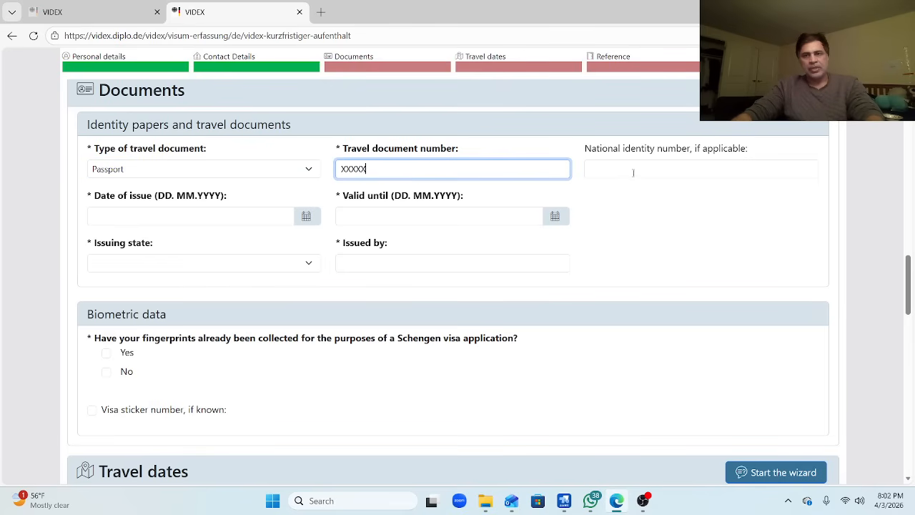
click(632, 171)
text(xxxx)
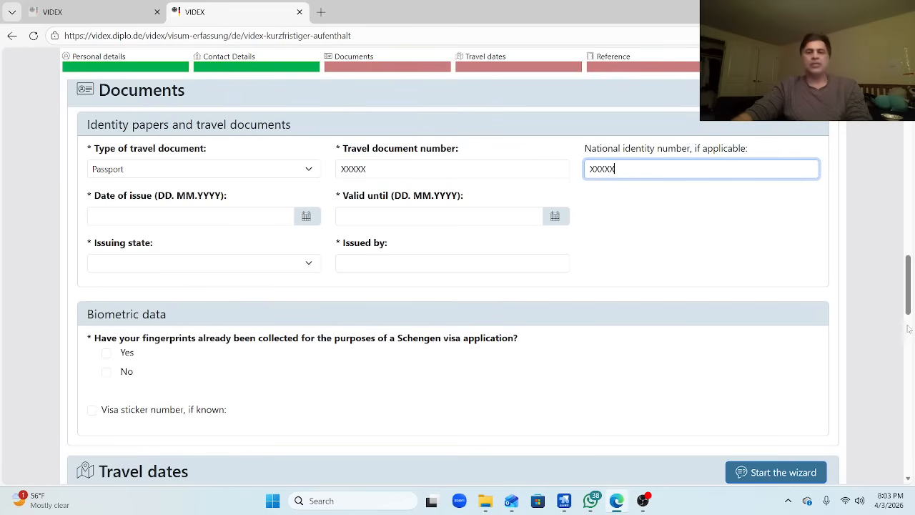
drag(911, 281, 910, 281)
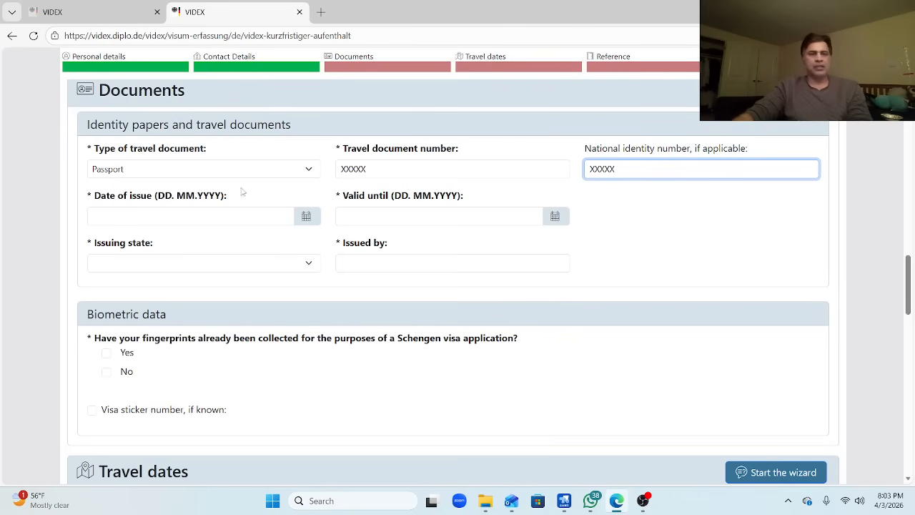
Set the passport Date of issue to 17.04.2025 with the calendar.
click(261, 216)
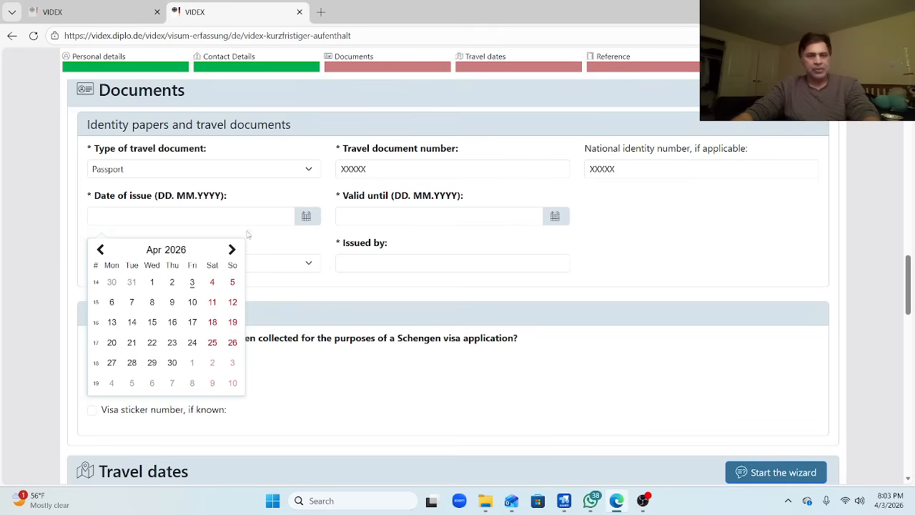
drag(159, 251, 168, 255)
click(173, 251)
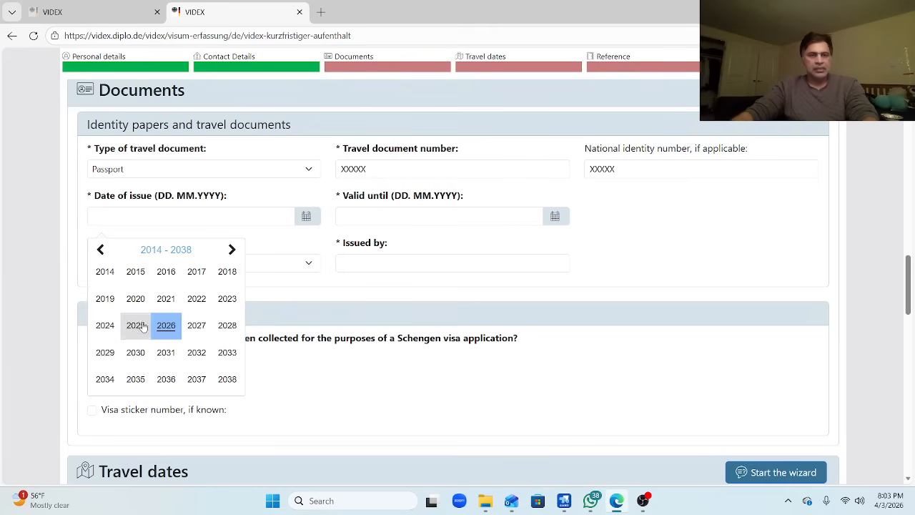
click(136, 323)
click(172, 322)
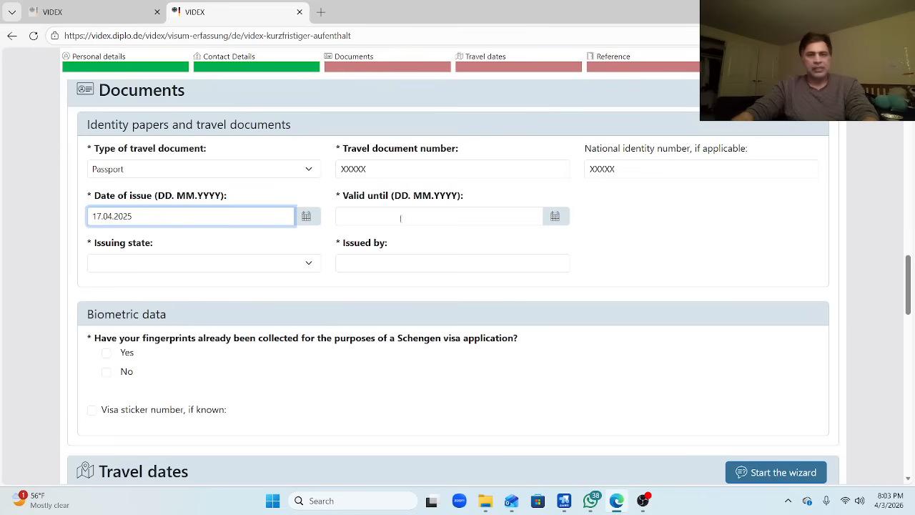
Set the passport Valid until date to 17.07.2037.
click(556, 216)
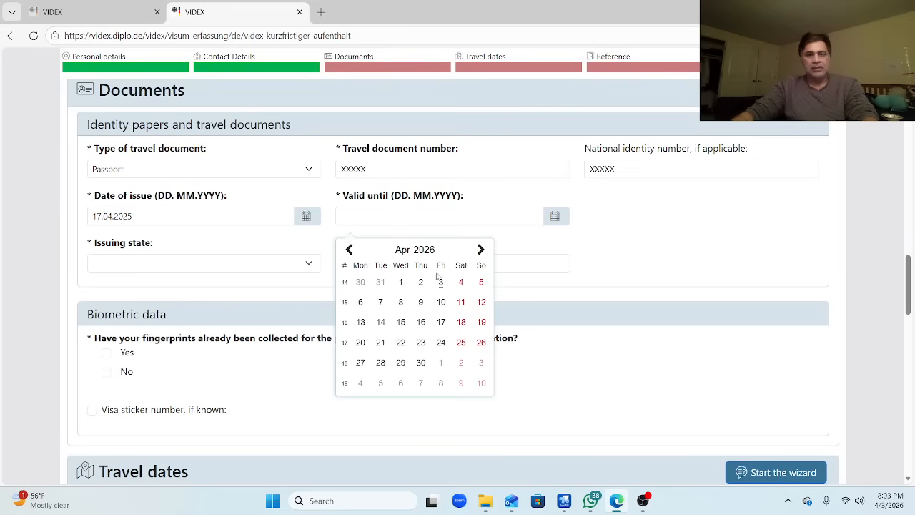
click(481, 250)
click(481, 250)
click(482, 250)
click(427, 249)
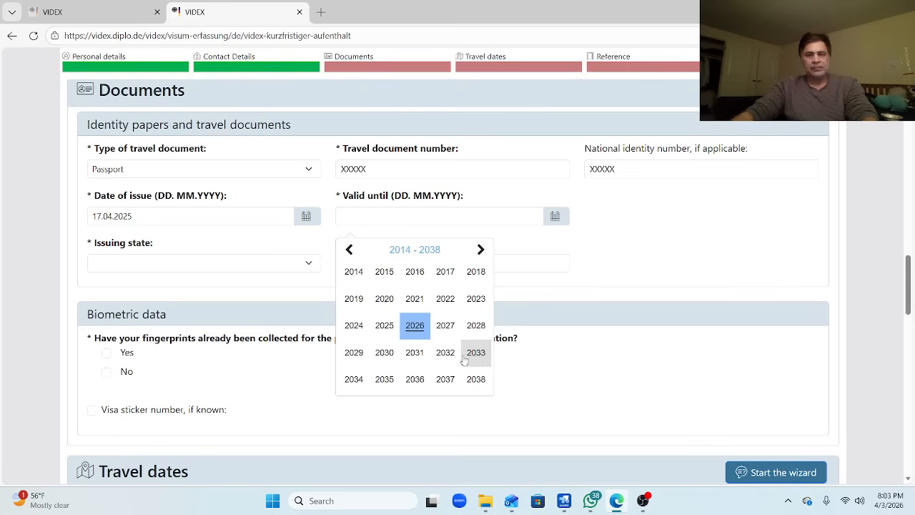
click(450, 380)
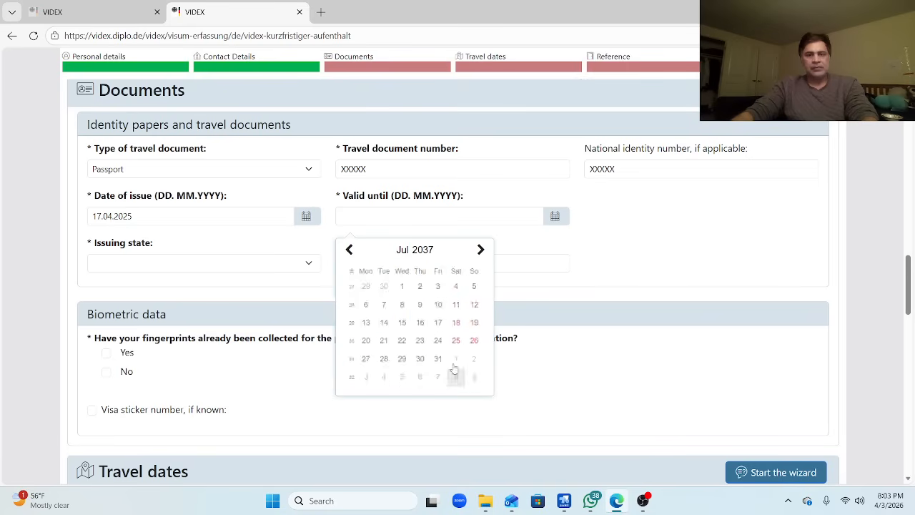
click(439, 321)
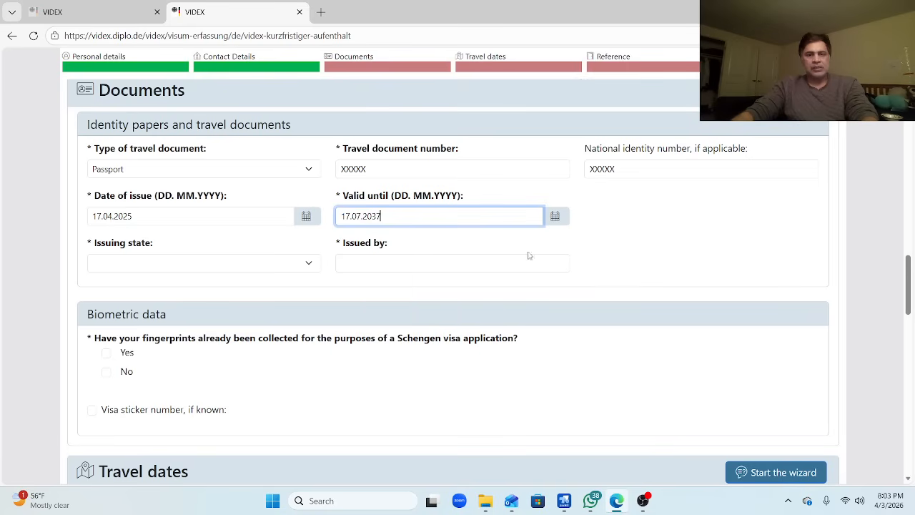
Choose Turkey as Issuing state and enter TURKEY in Issued by.
click(304, 266)
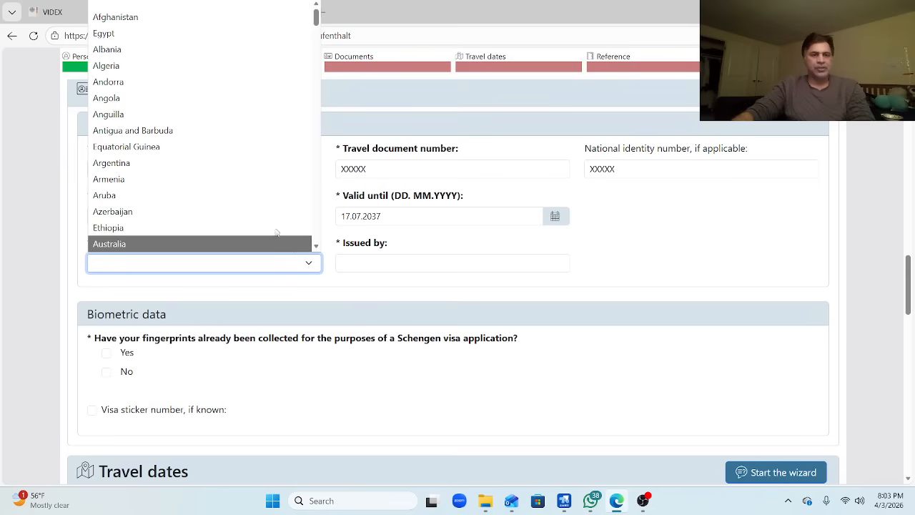
text(tan)
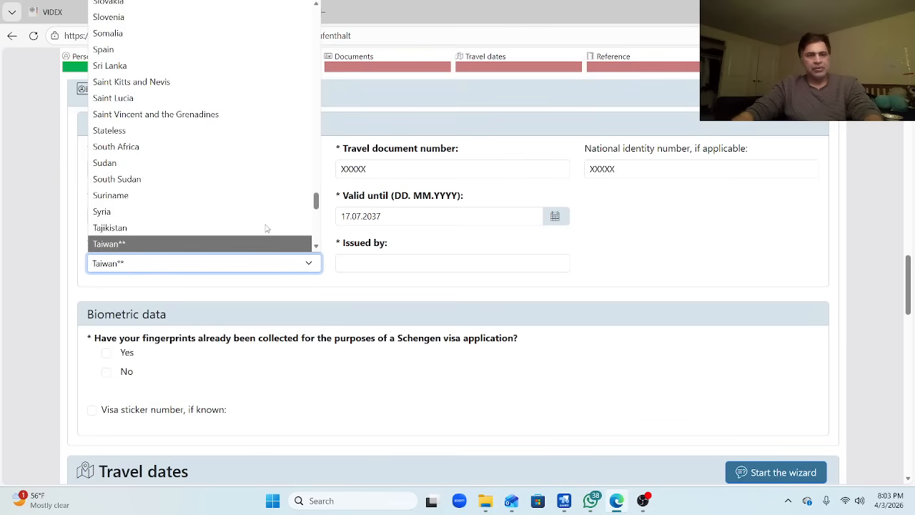
key(Down)
key(Down)
key(Down)
key(Down)
key(Down)
key(Down)
key(Down)
key(Down)
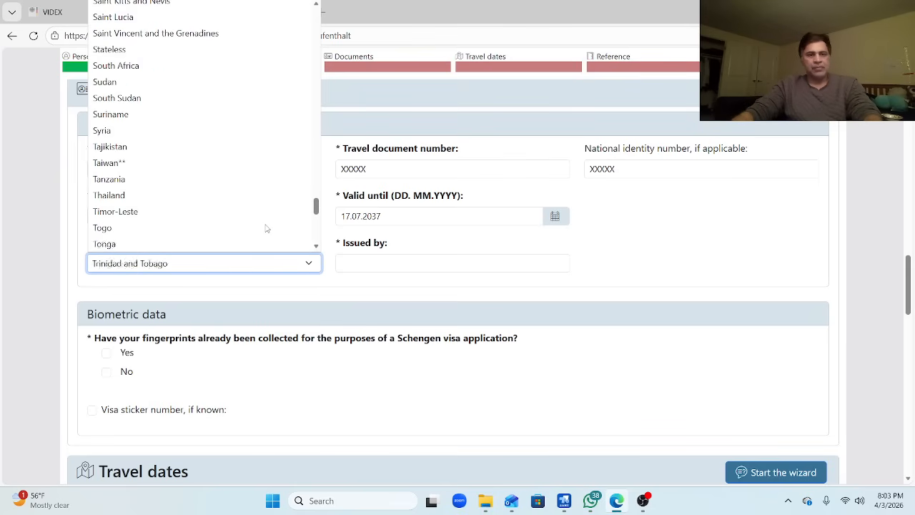
key(Down)
key(Down)
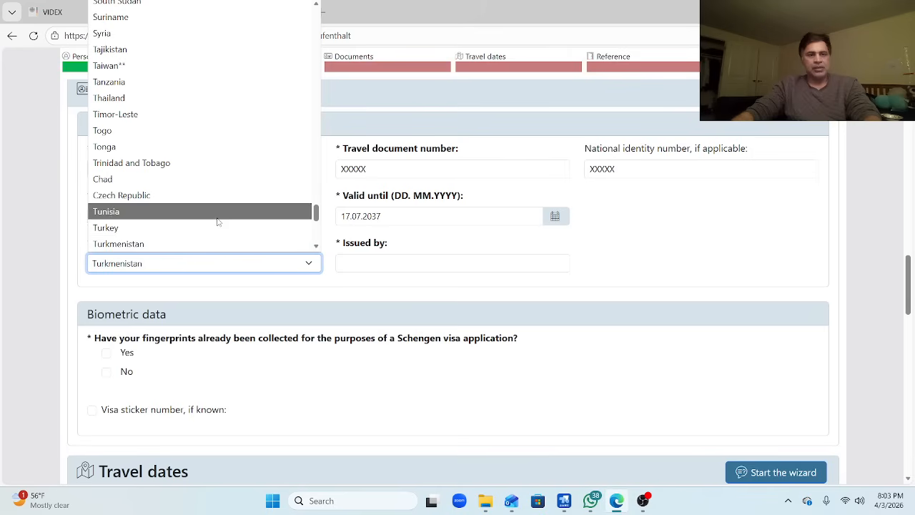
click(201, 227)
click(389, 263)
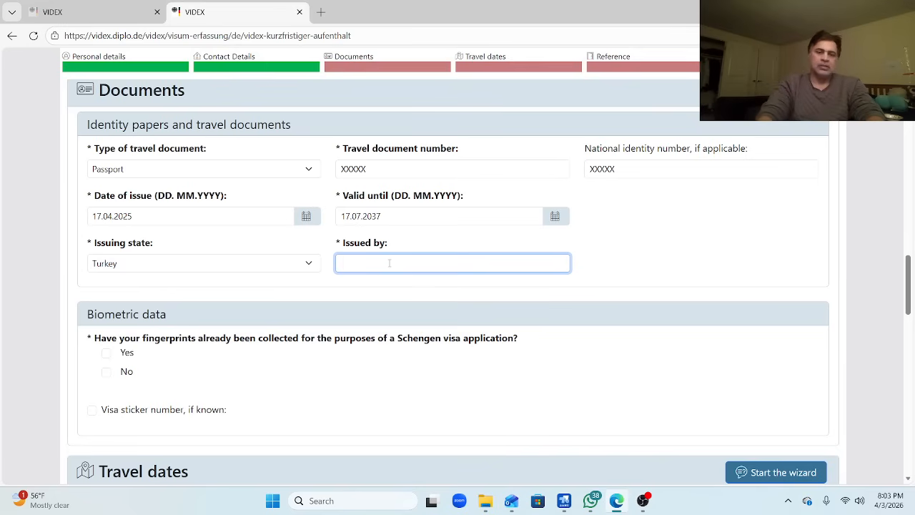
text(TURKEY)
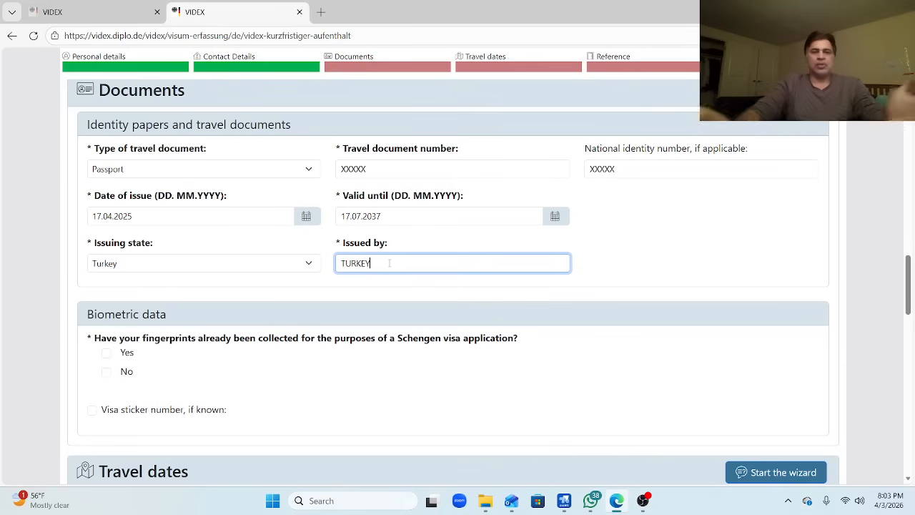
Under Biometric data, answer No to fingerprints collected for an earlier Schengen visa.
drag(912, 270, 912, 297)
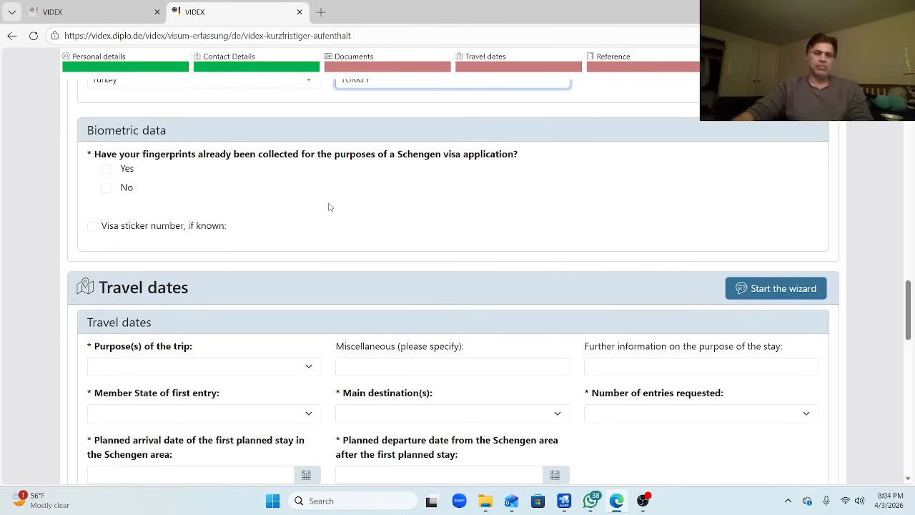
click(108, 171)
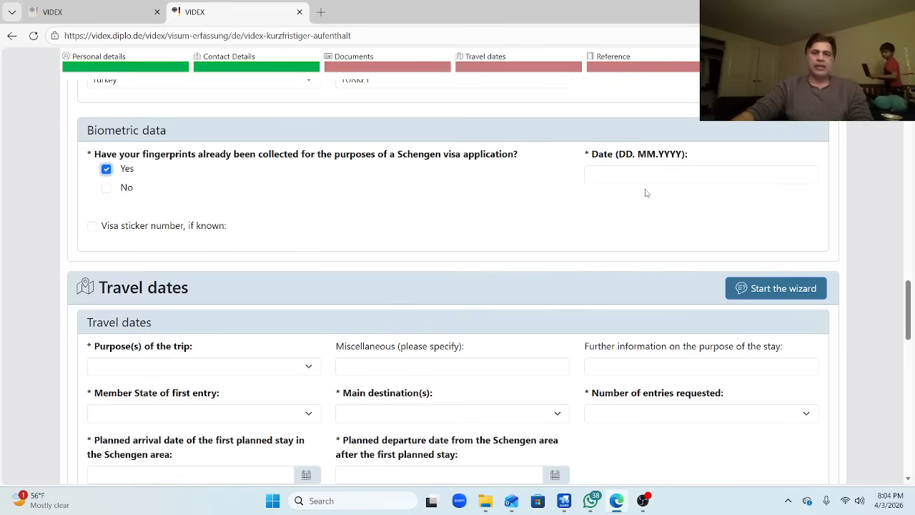
click(620, 180)
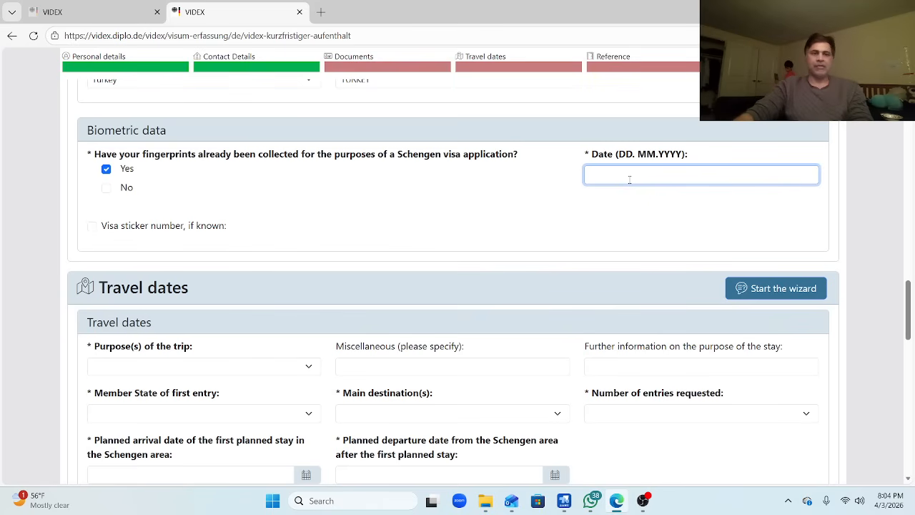
click(106, 188)
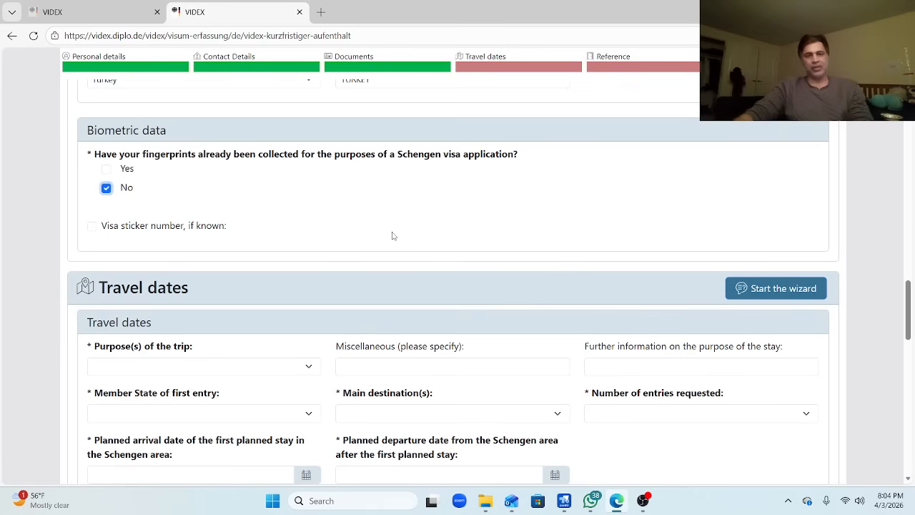
Add a known visa sticker and set its issuing country to FRA.
click(92, 226)
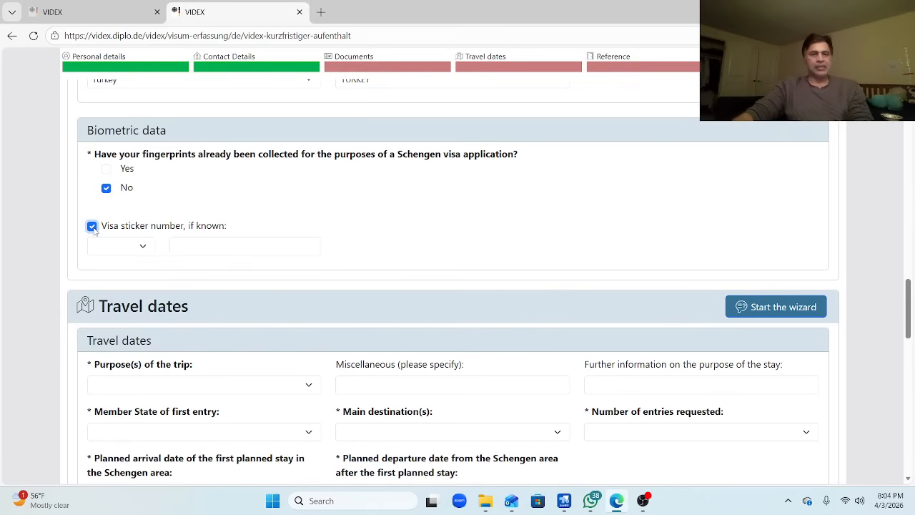
click(137, 249)
click(138, 248)
click(136, 250)
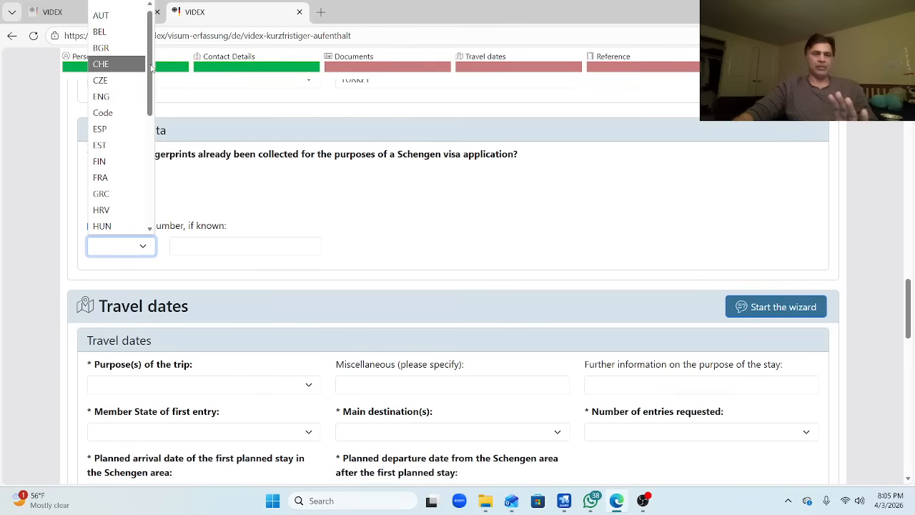
click(122, 182)
click(118, 250)
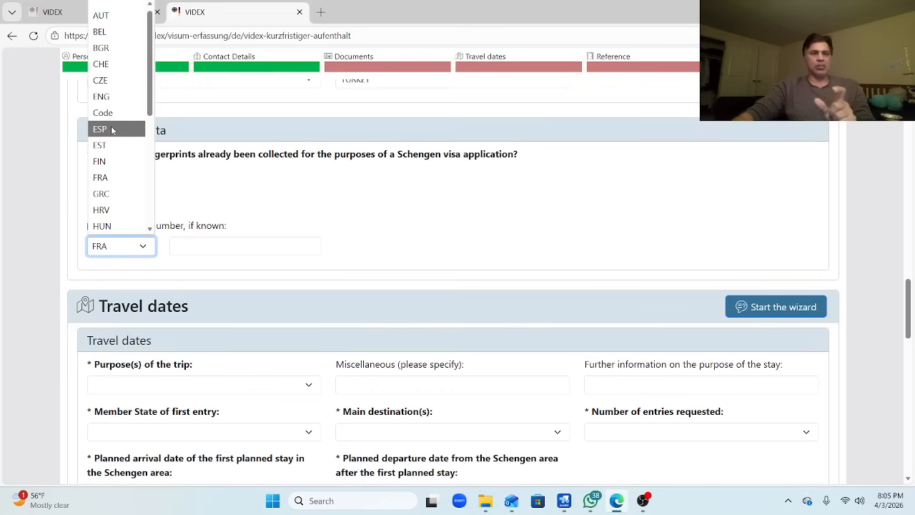
click(108, 49)
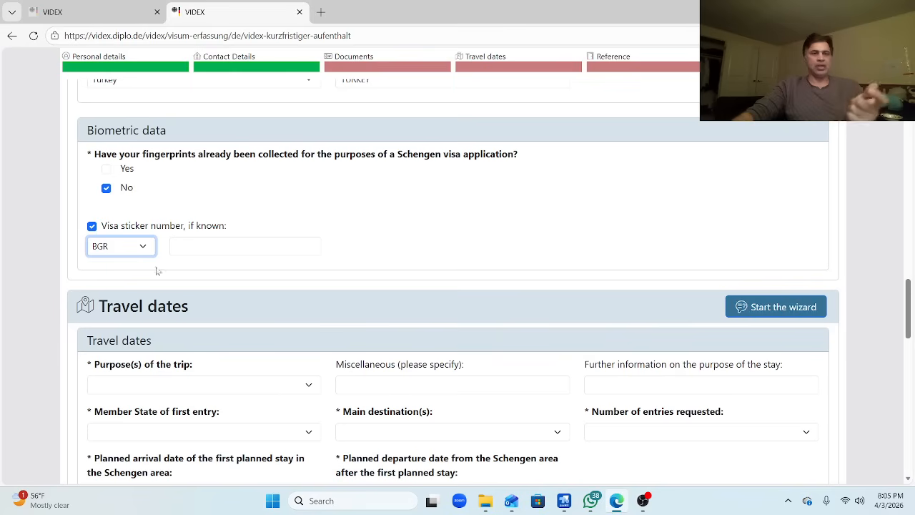
click(132, 251)
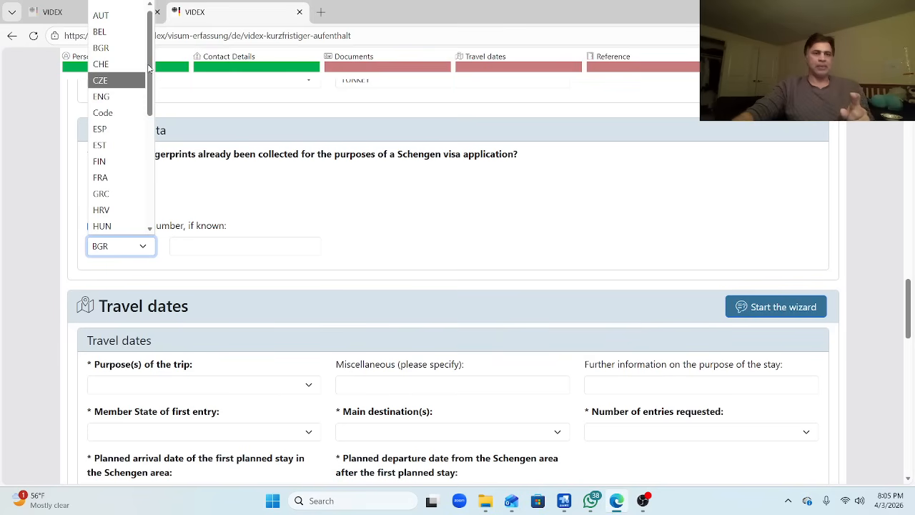
drag(150, 68, 157, 189)
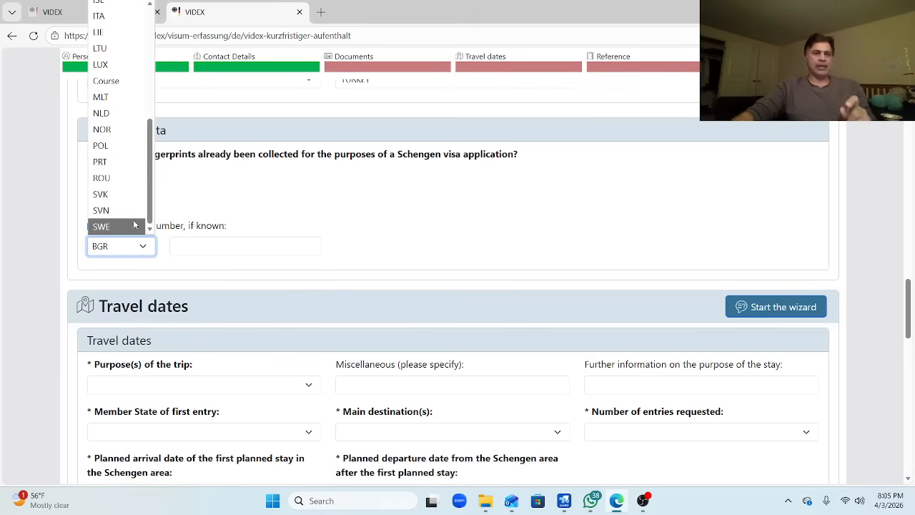
scroll(142, 138, up, 3)
scroll(142, 137, up, 2)
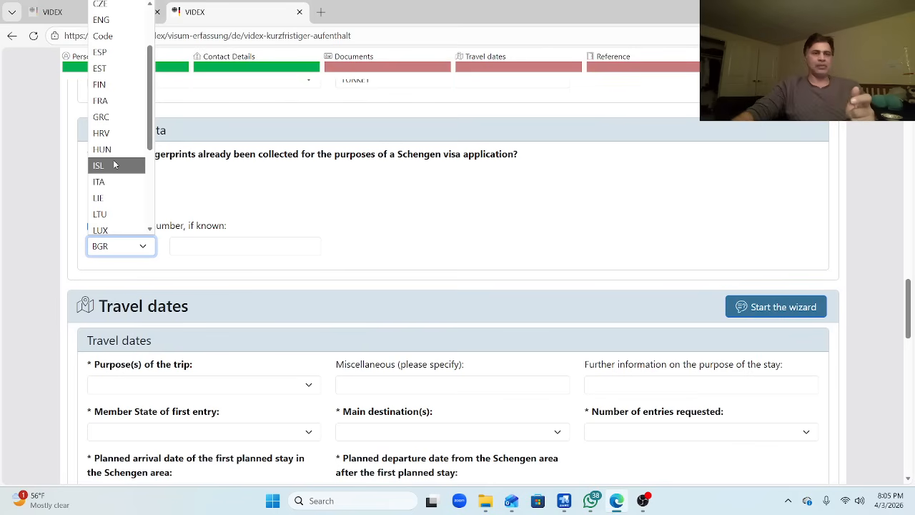
click(106, 105)
Enter the visa sticker number and dismiss the autofill suggestions.
click(203, 245)
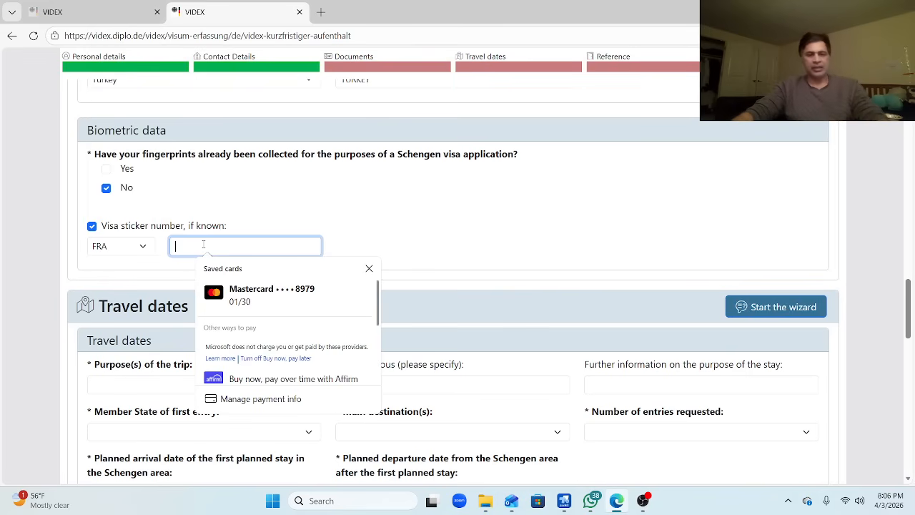
text(4444)
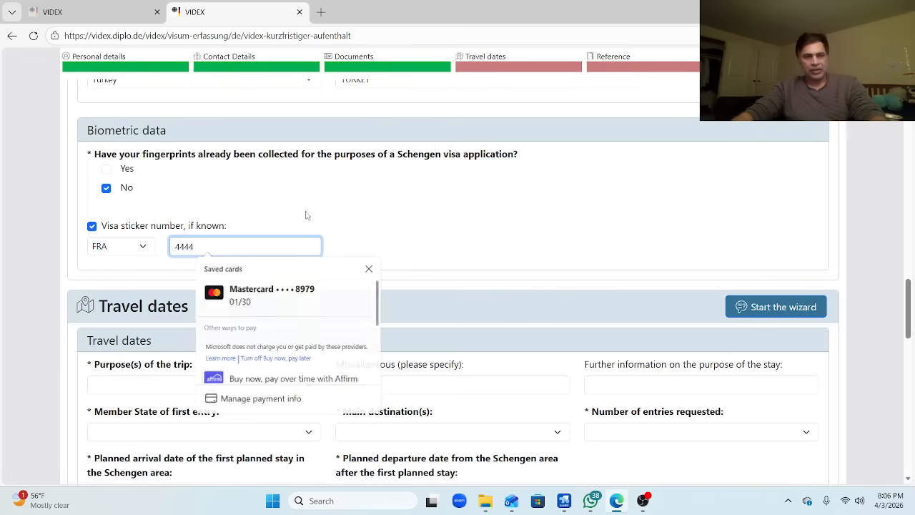
click(306, 213)
click(204, 244)
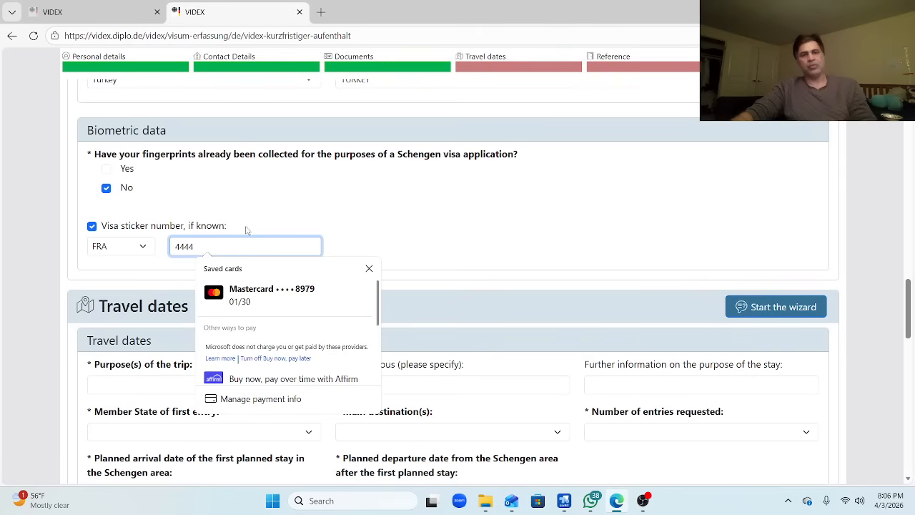
click(246, 227)
double_click(184, 246)
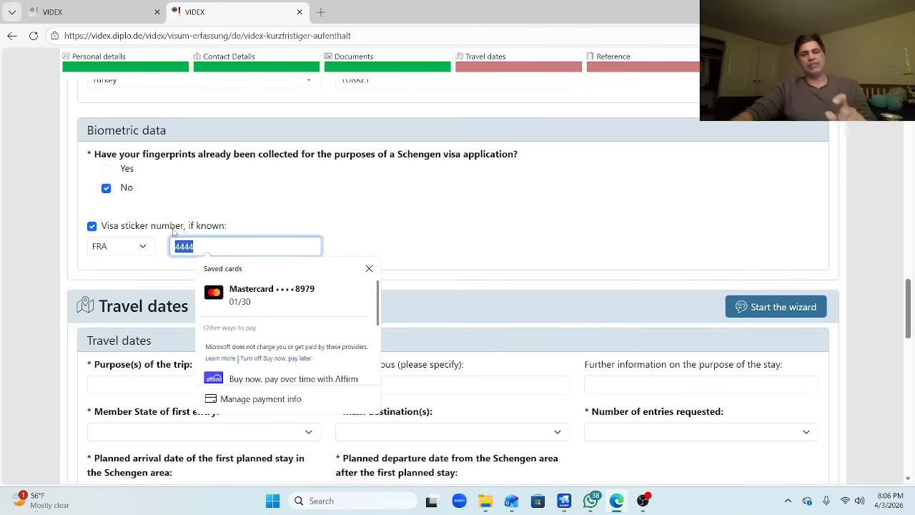
click(218, 208)
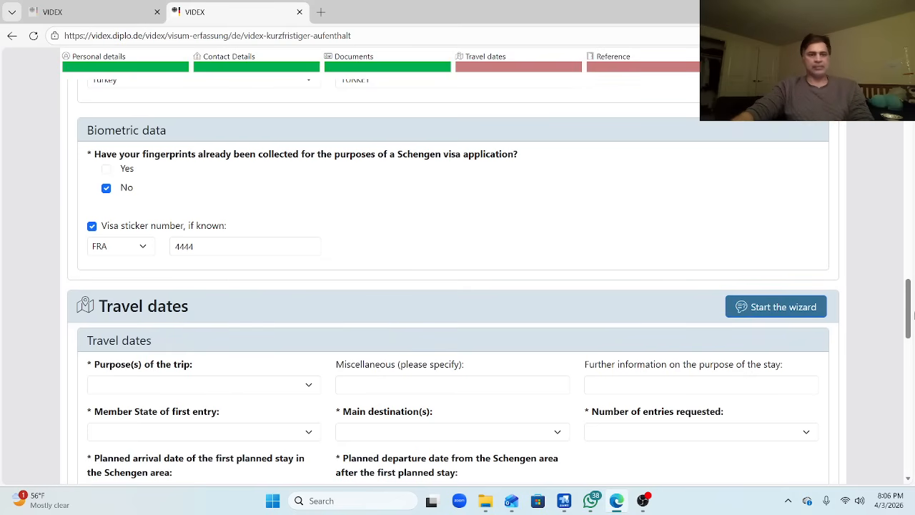
Select Tourism as the main Purpose(s) of the trip.
drag(907, 295, 907, 323)
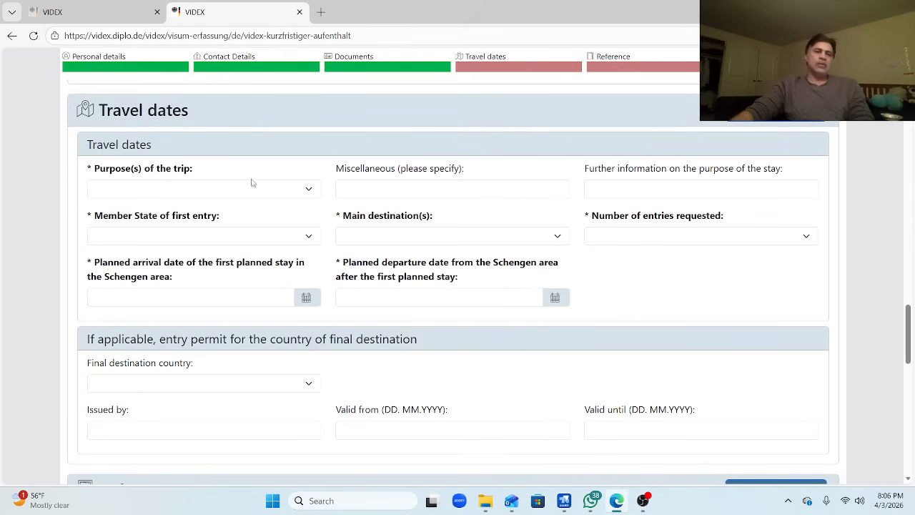
click(310, 190)
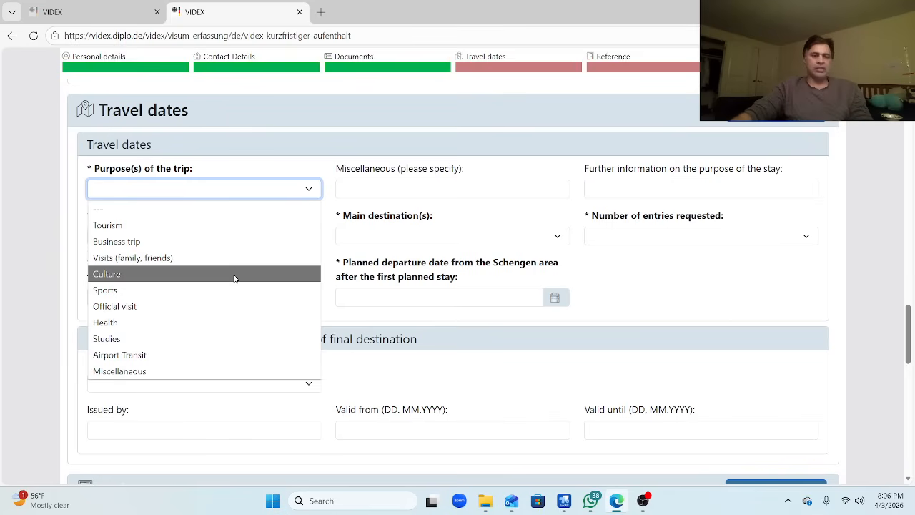
click(211, 242)
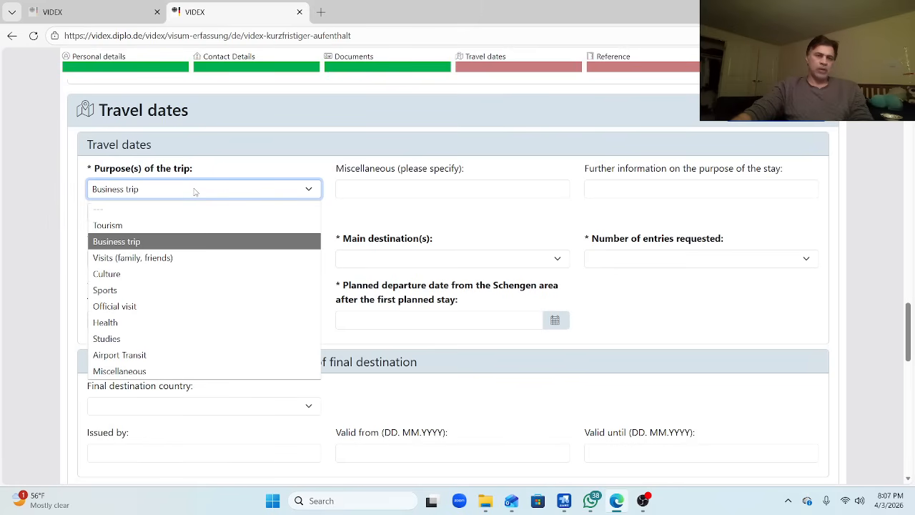
click(196, 227)
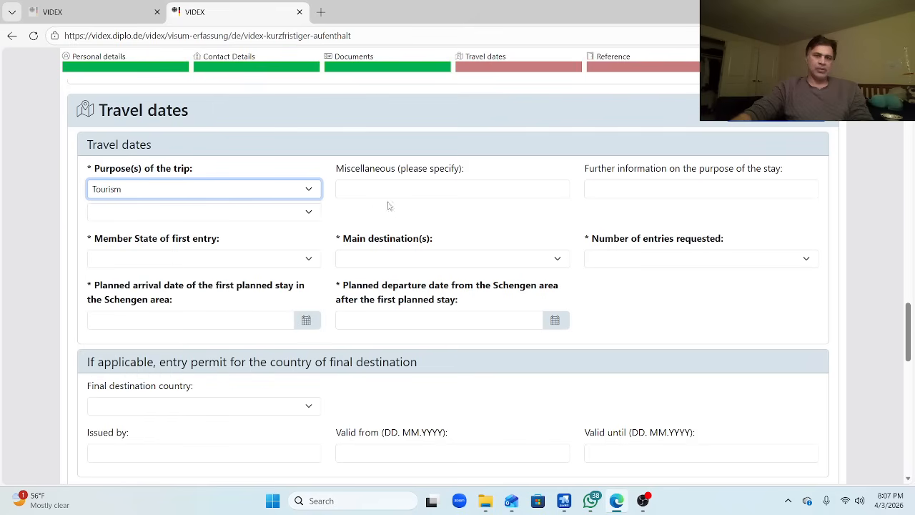
click(212, 193)
click(208, 241)
click(206, 192)
click(217, 258)
click(191, 194)
click(197, 227)
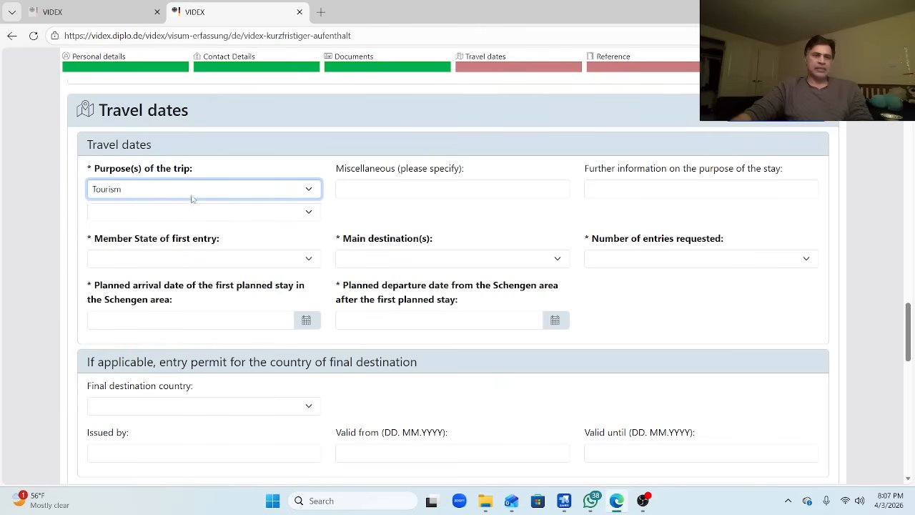
click(191, 204)
click(240, 222)
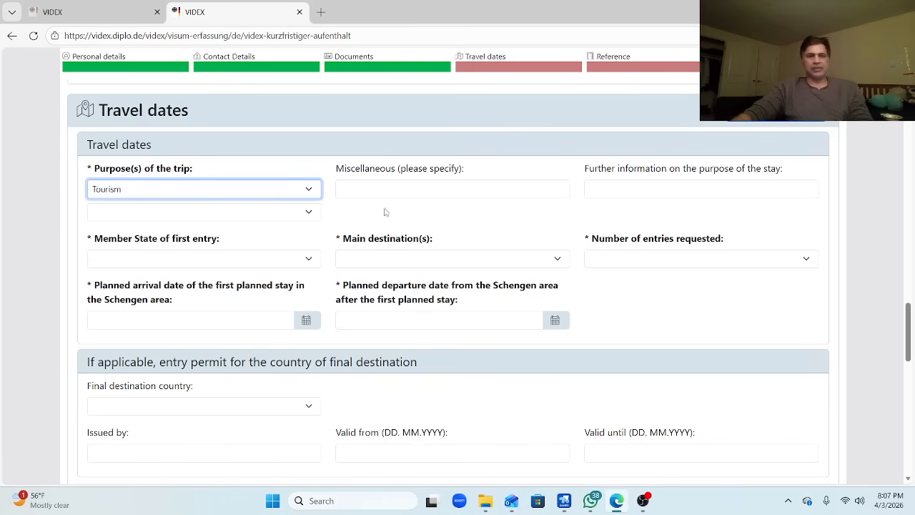
click(227, 184)
click(227, 185)
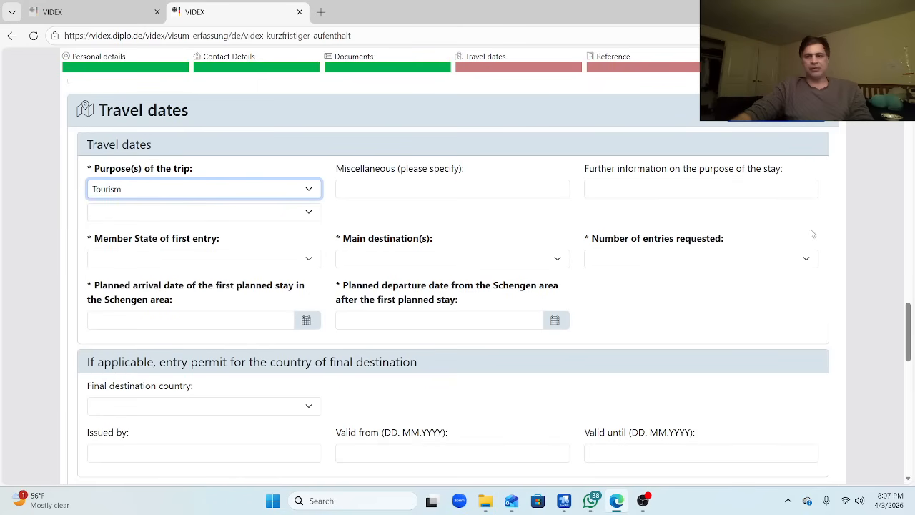
Leave the additional trip purpose empty, keeping Tourism as the main purpose.
scroll(905, 336, down, 1)
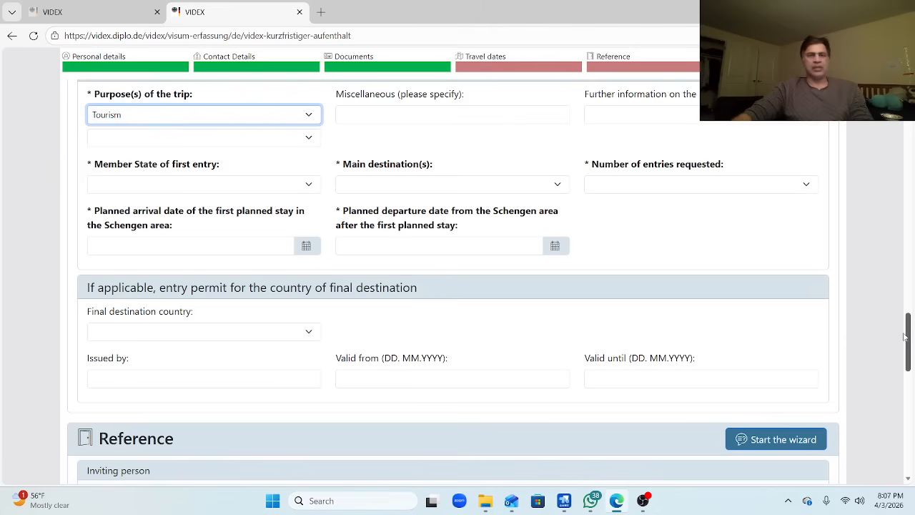
drag(905, 336, 905, 332)
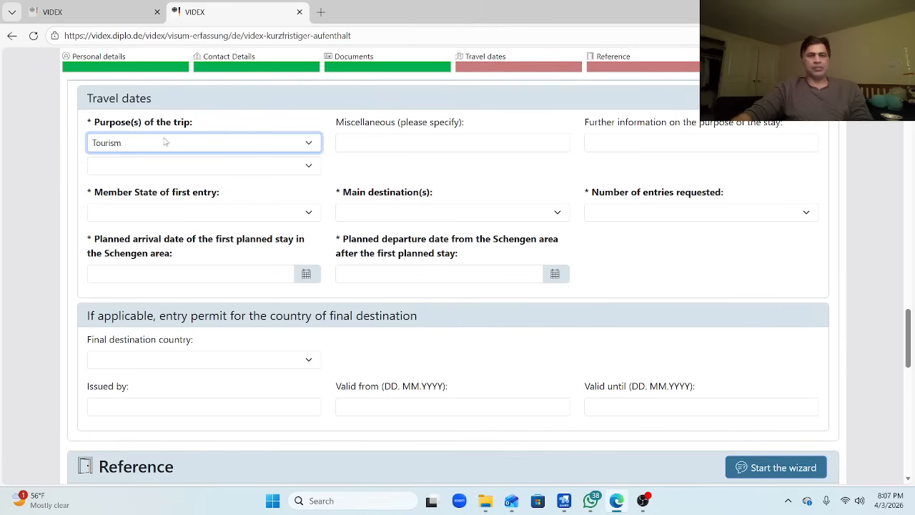
click(299, 170)
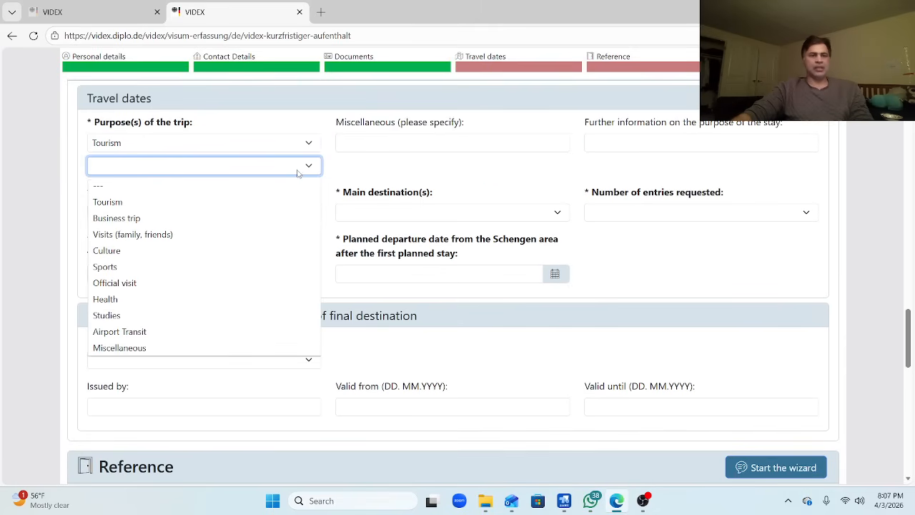
click(298, 173)
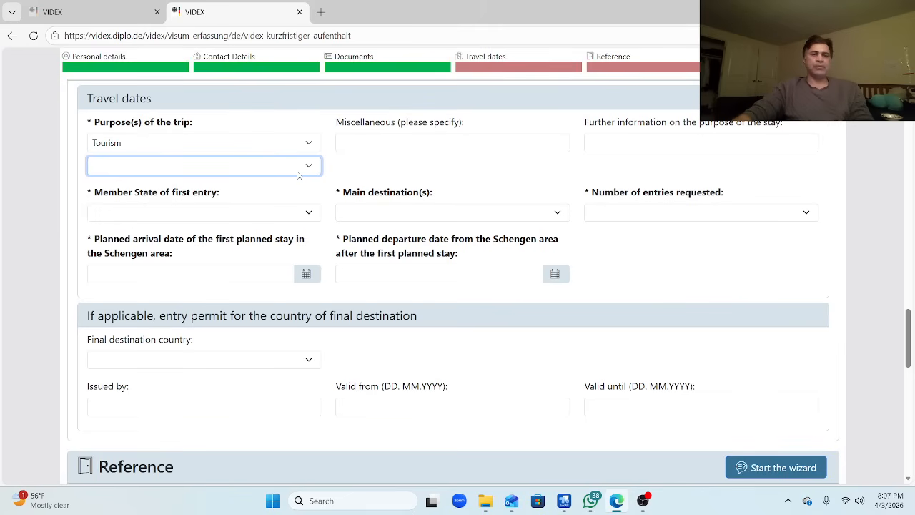
click(298, 168)
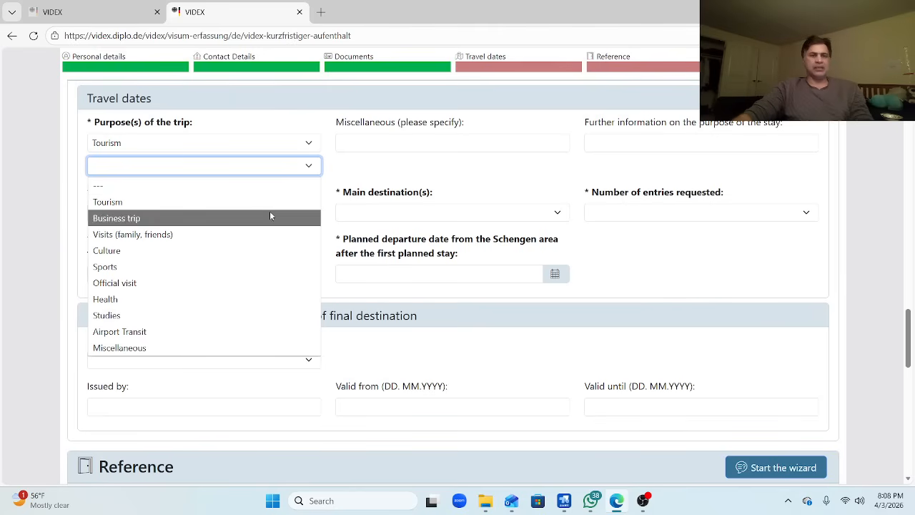
click(280, 126)
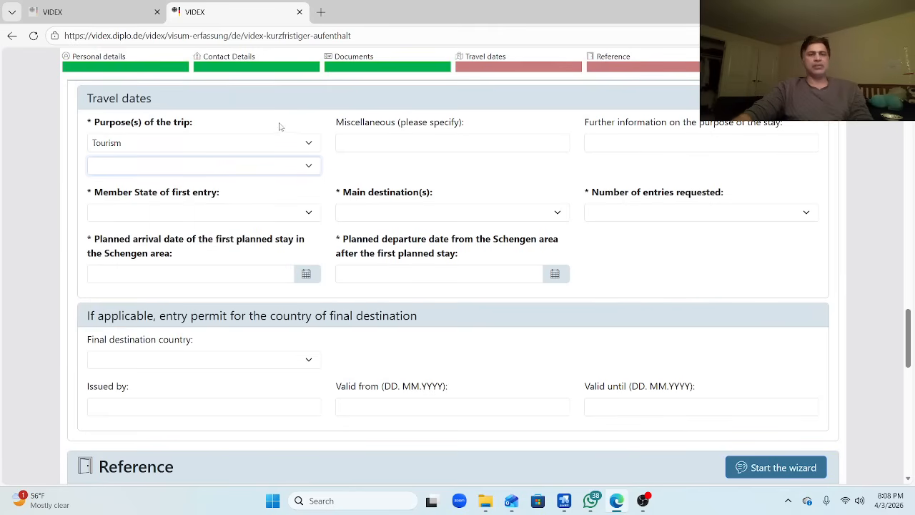
click(229, 165)
click(231, 164)
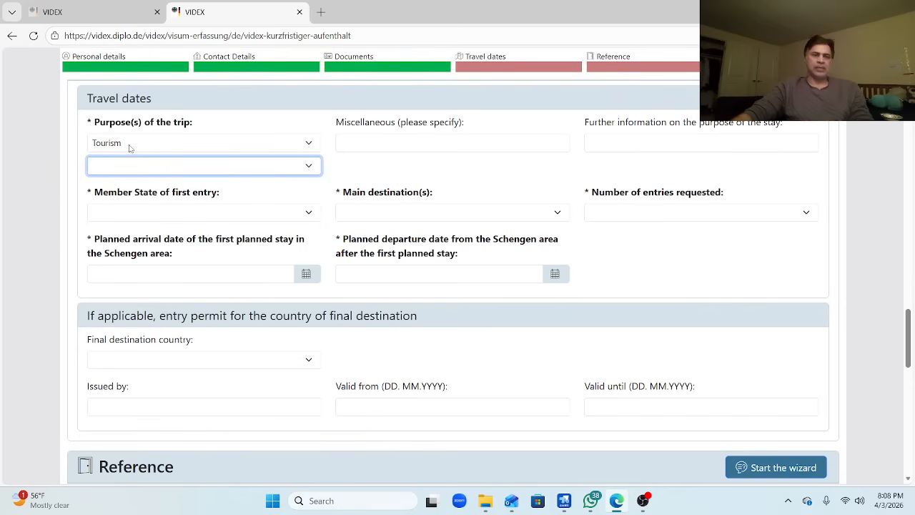
click(169, 148)
click(167, 145)
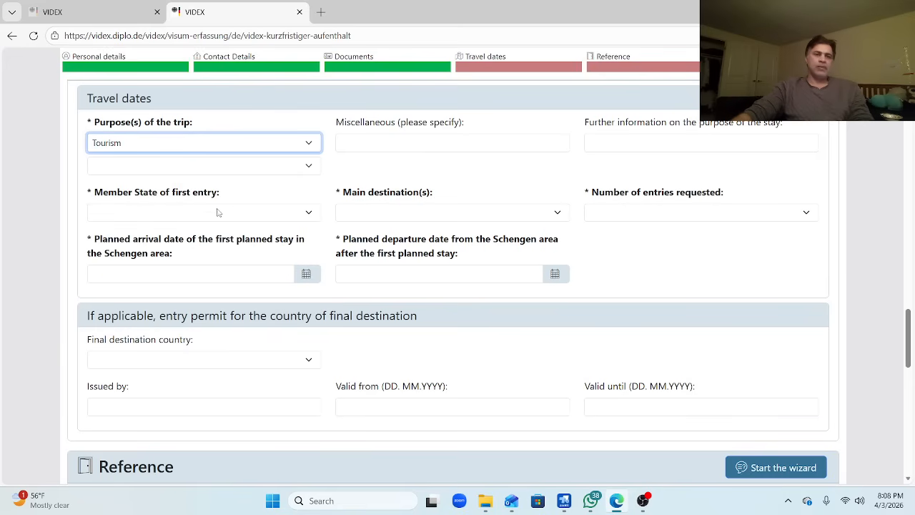
Choose Germany in the Member State of first entry dropdown.
click(309, 213)
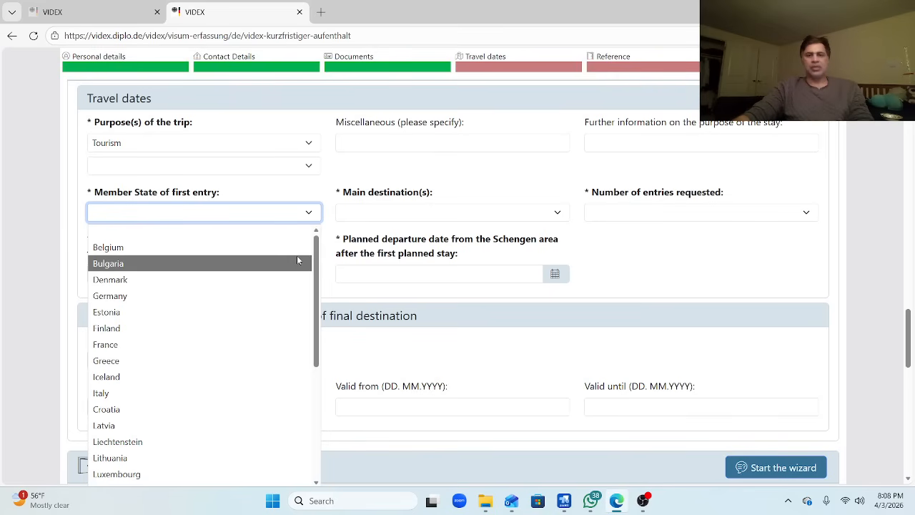
click(241, 295)
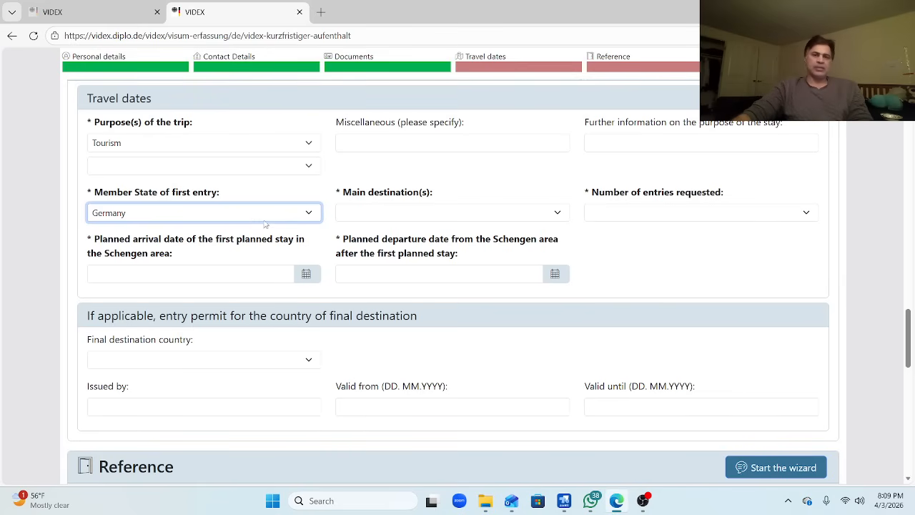
click(268, 214)
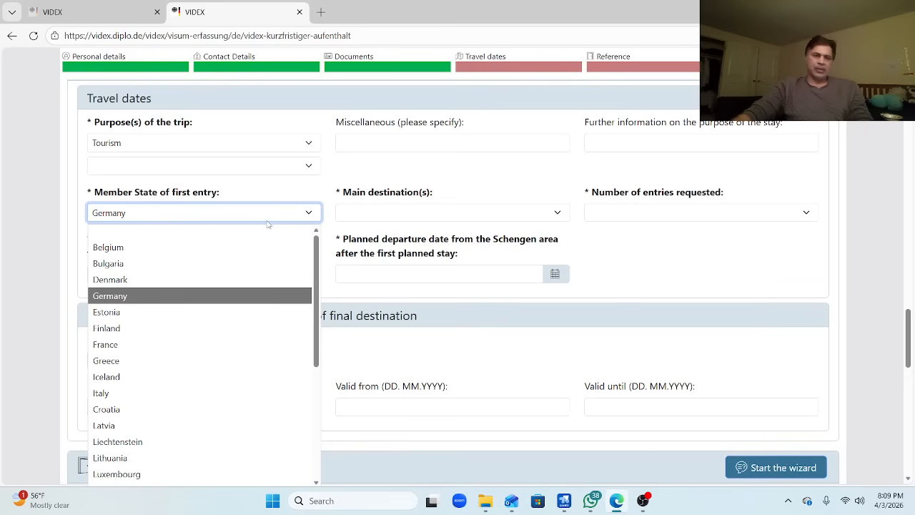
click(229, 297)
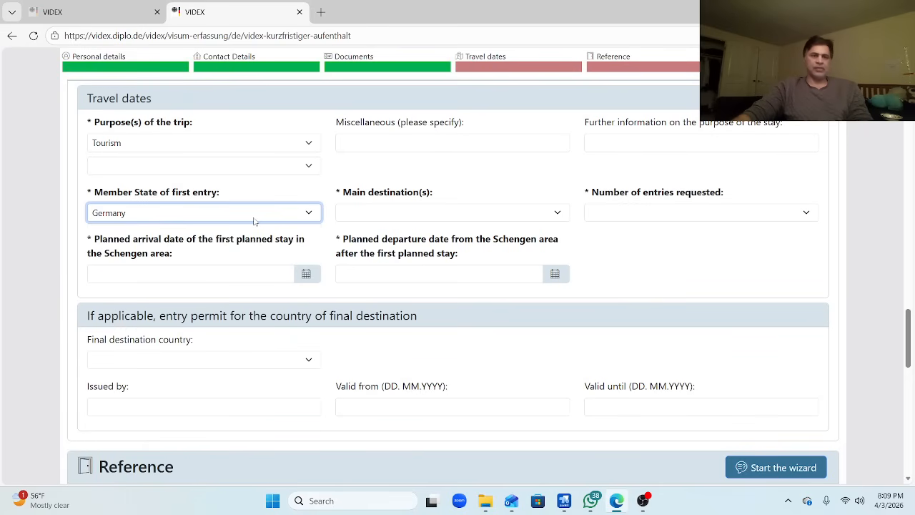
Change the Member State of first entry to France.
click(476, 214)
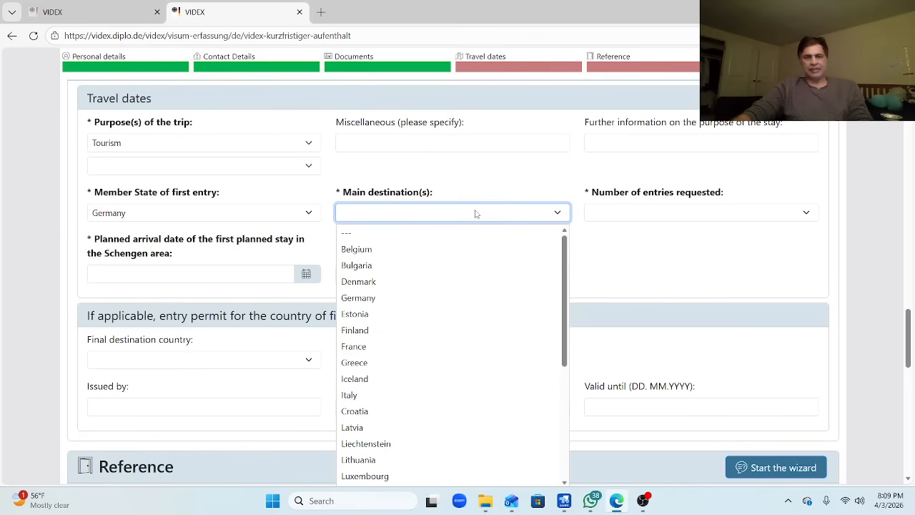
click(227, 215)
click(246, 215)
click(388, 213)
click(236, 212)
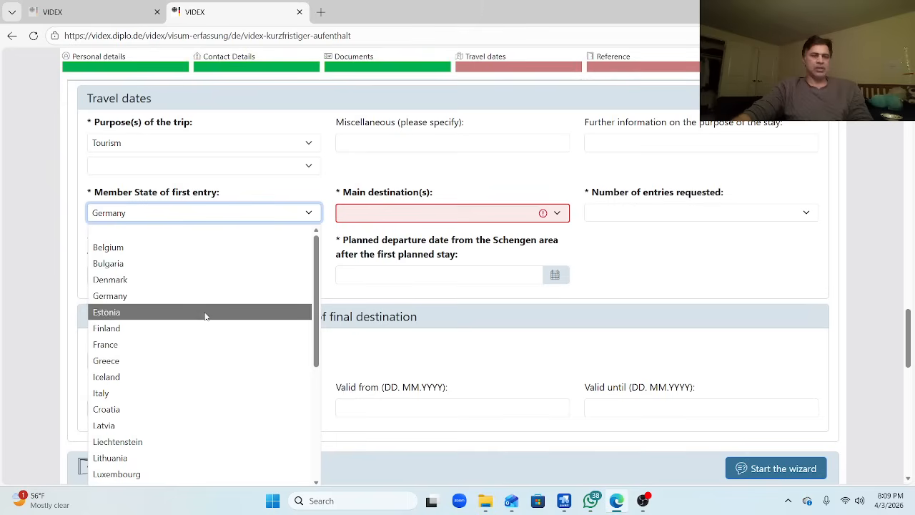
click(214, 344)
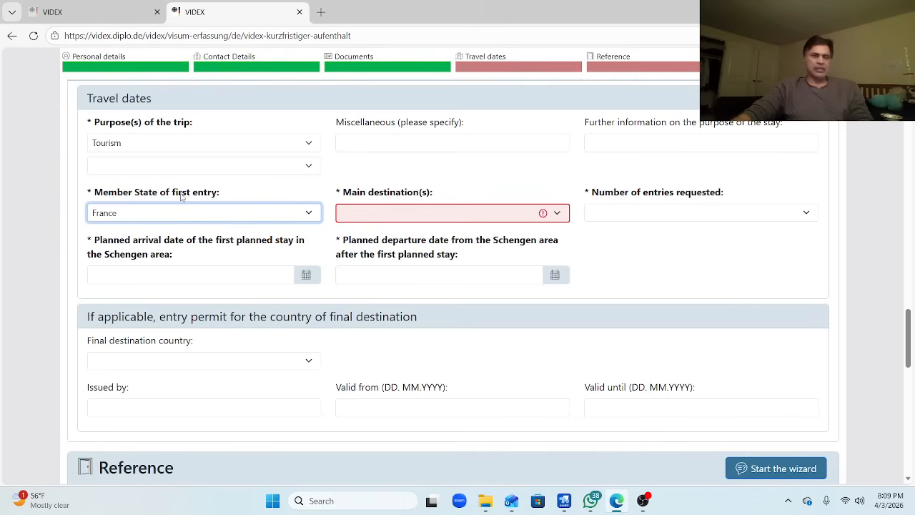
Select Germany as the Main destination(s).
click(425, 218)
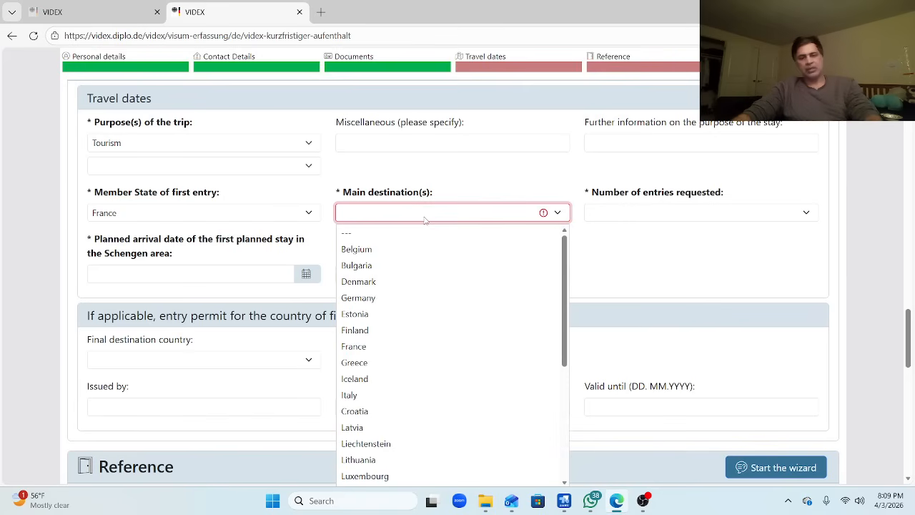
key(g)
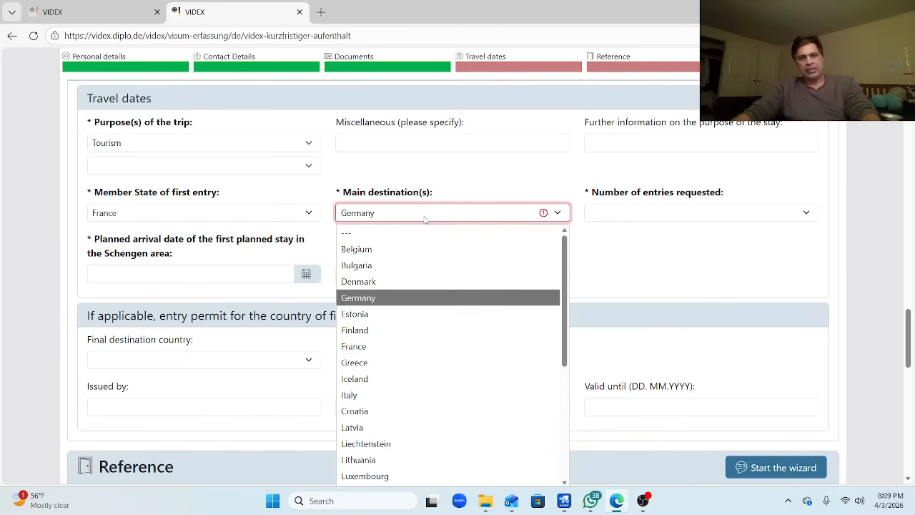
click(404, 301)
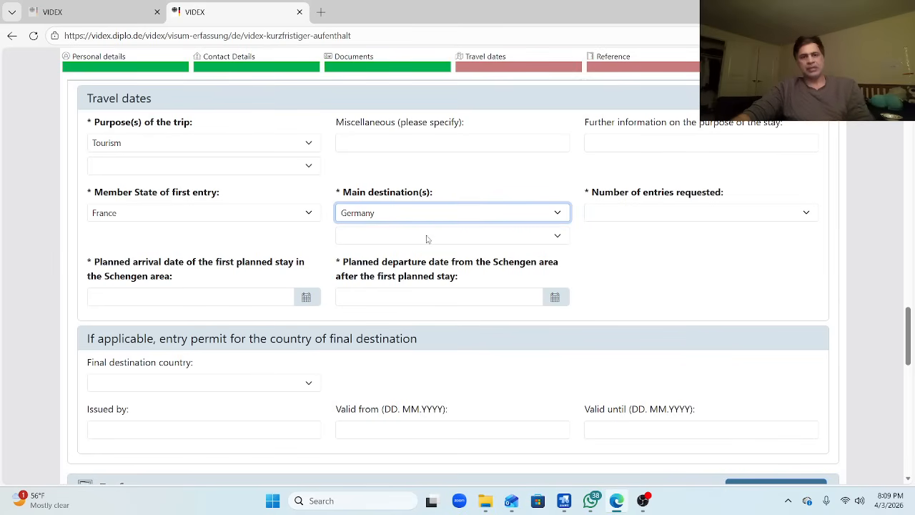
click(694, 213)
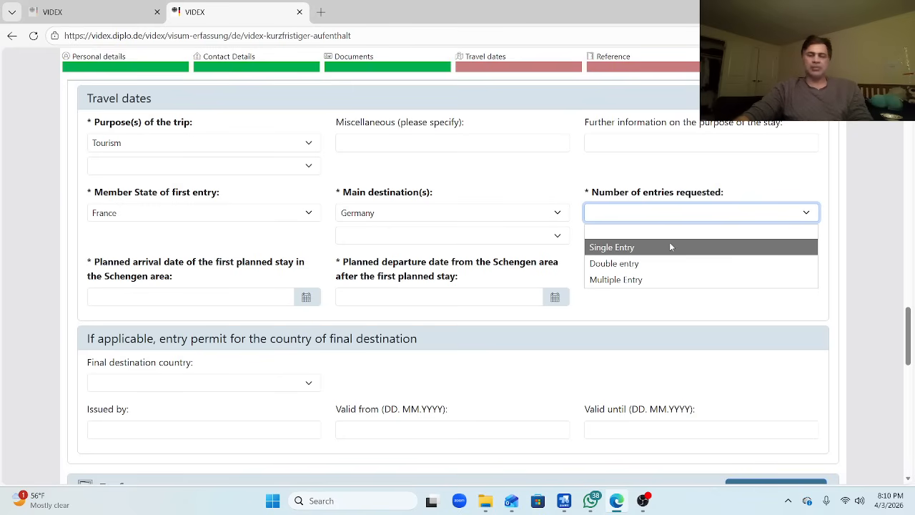
Choose Multiple Entry under Number of entries requested.
click(643, 280)
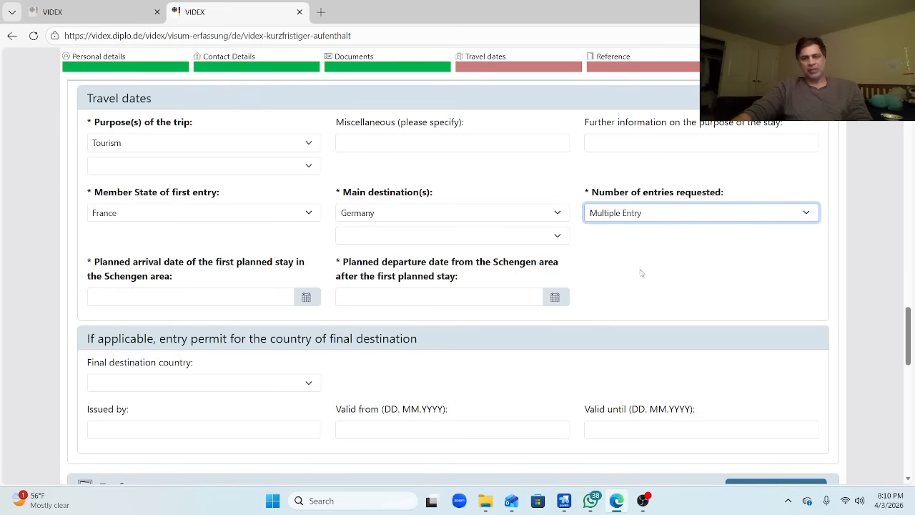
click(641, 218)
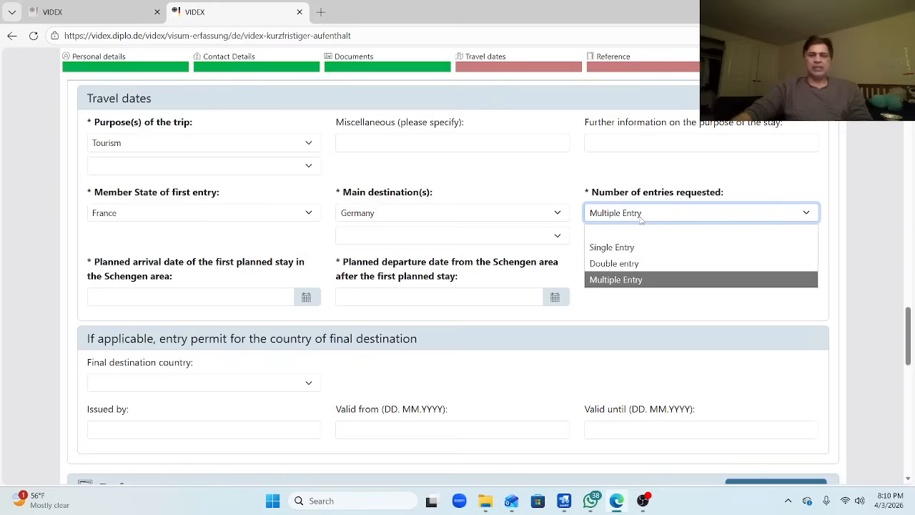
click(651, 280)
drag(909, 325, 911, 329)
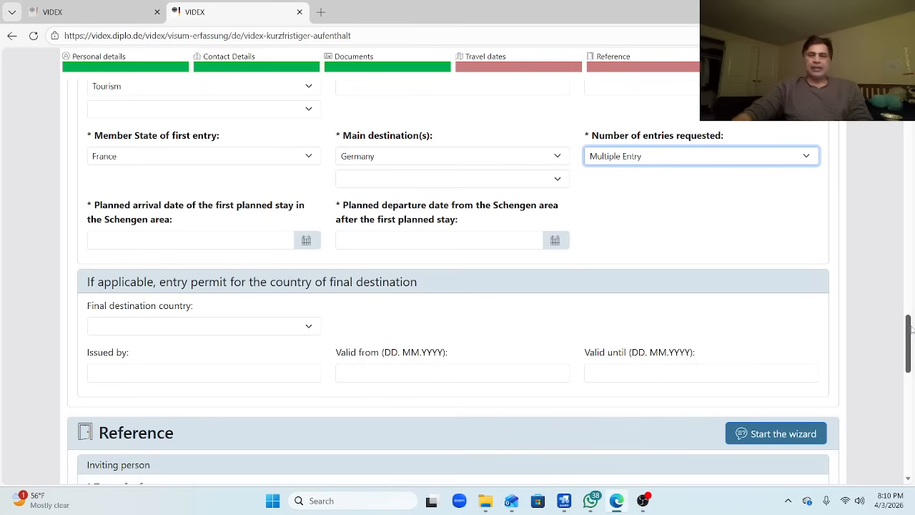
scroll(286, 186, down, 1)
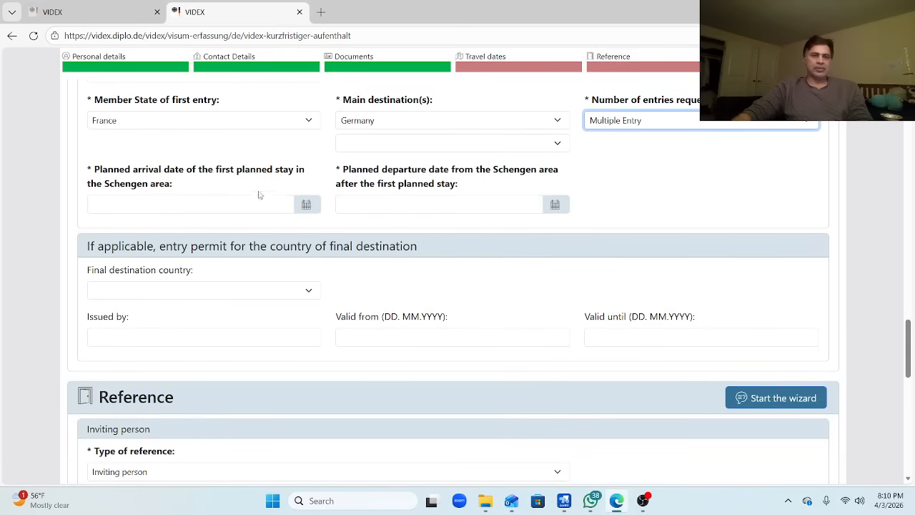
Set the arrival date to 15 May 2026.
click(307, 207)
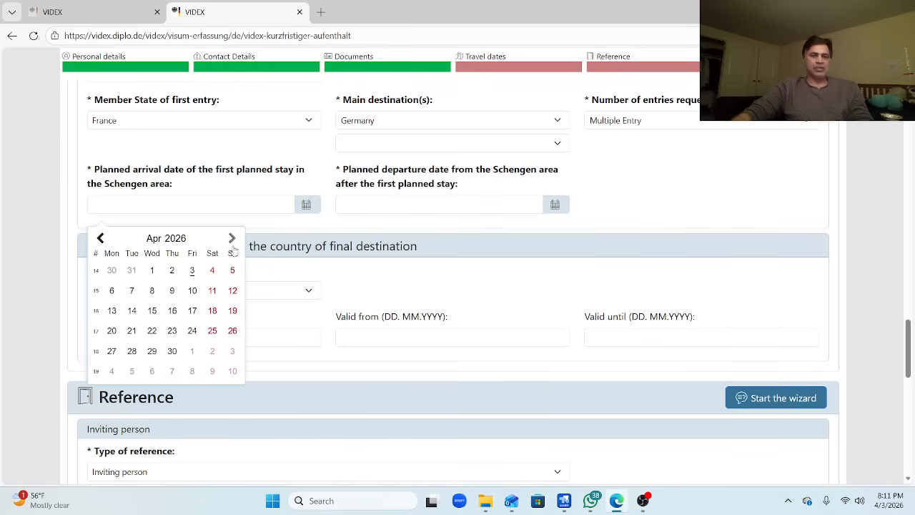
click(231, 238)
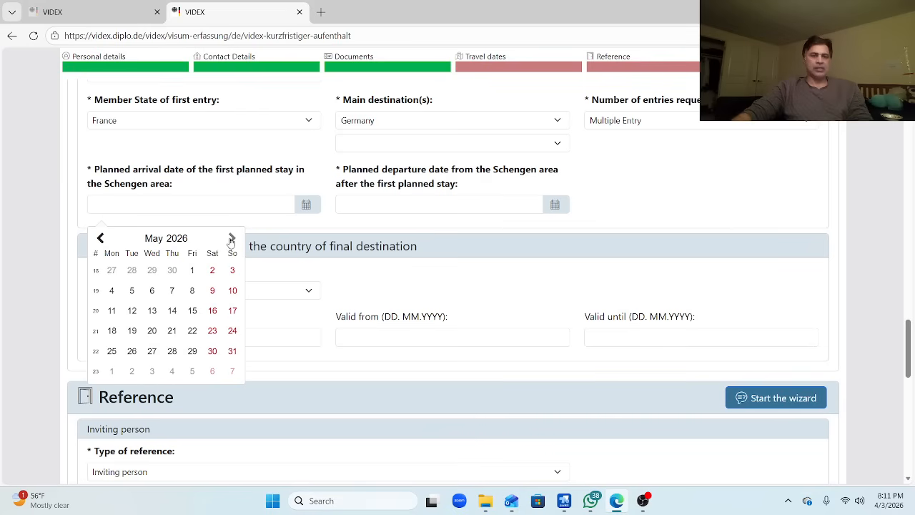
click(192, 313)
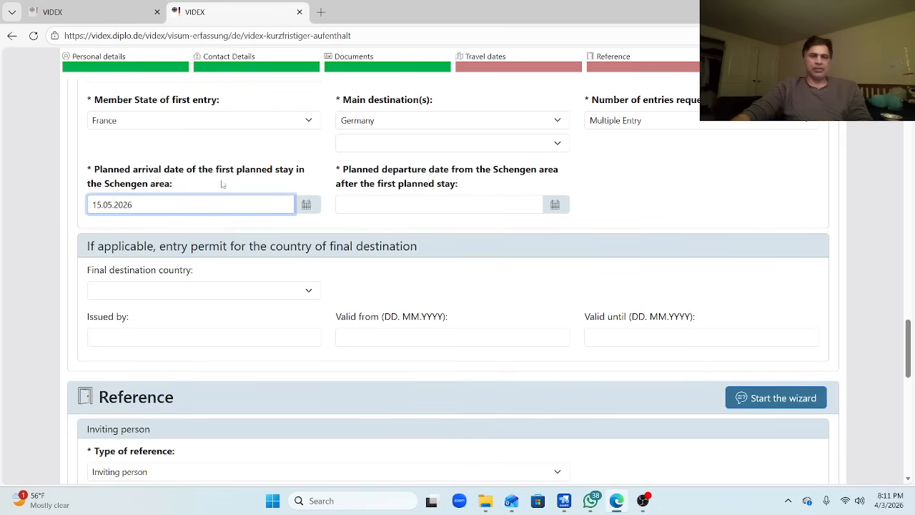
drag(216, 172, 270, 188)
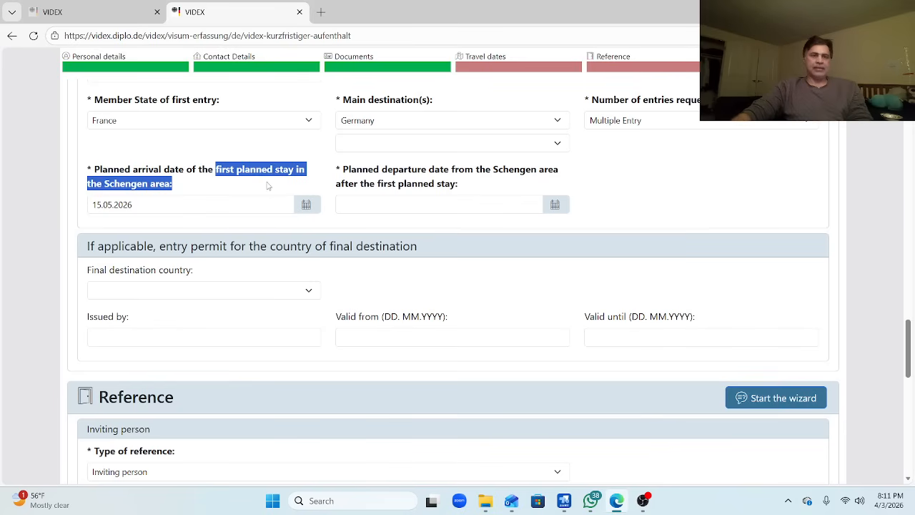
click(224, 178)
drag(216, 172, 273, 186)
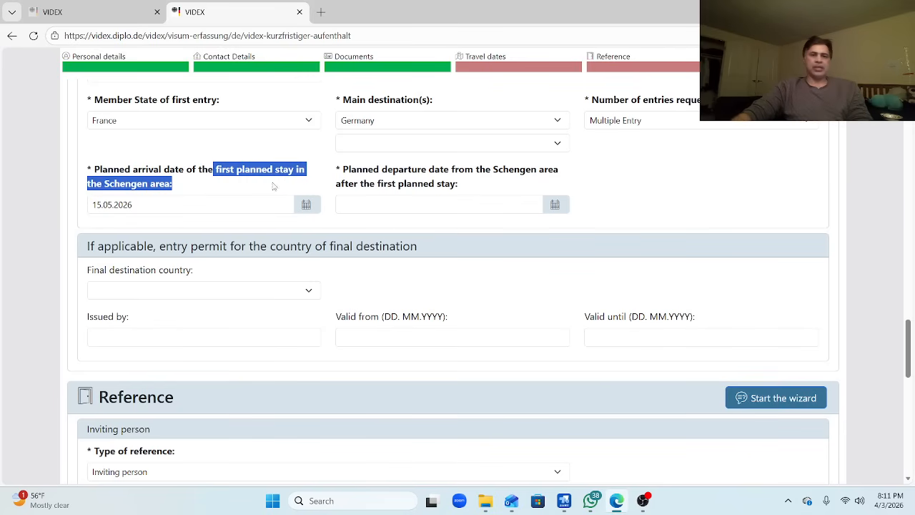
Set the departure date to 29 May 2026.
click(558, 206)
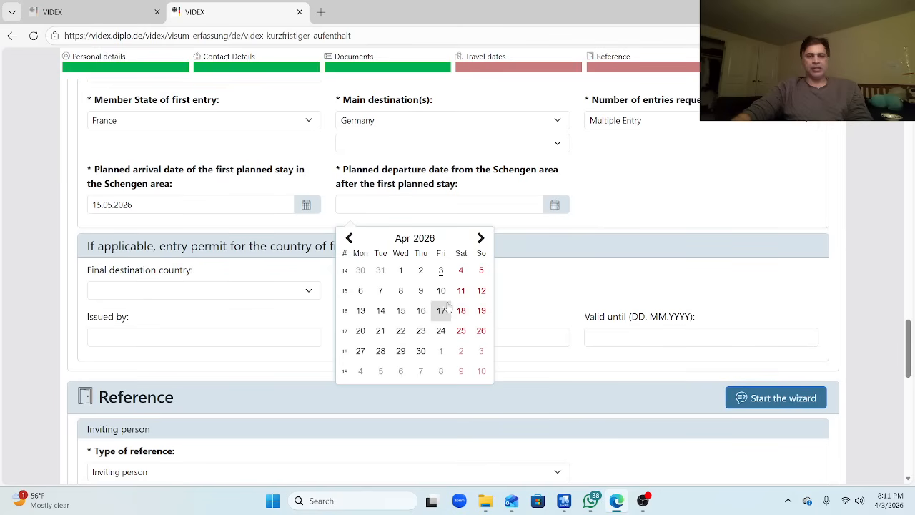
click(480, 239)
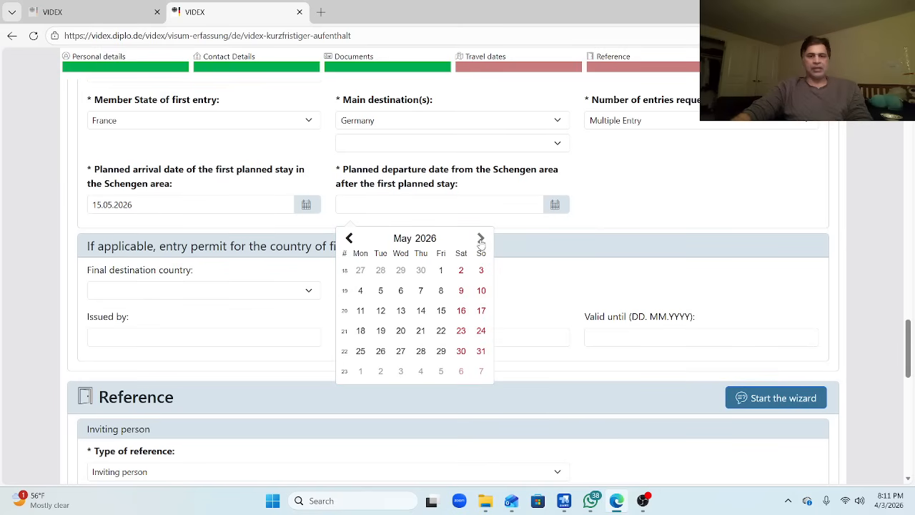
click(441, 351)
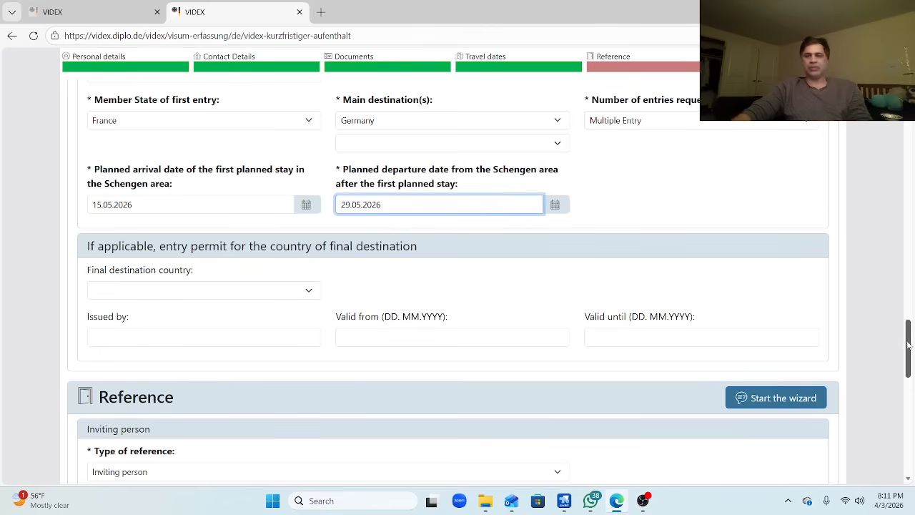
scroll(908, 347, down, 2)
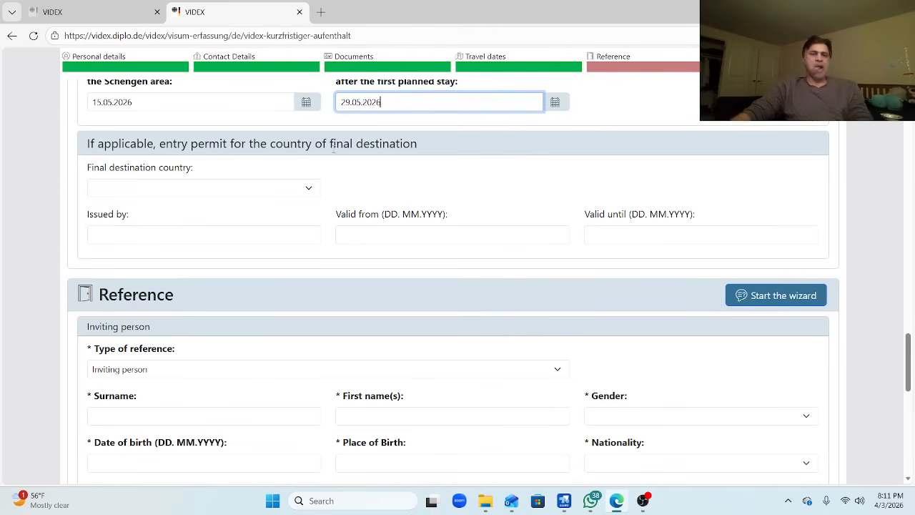
click(255, 188)
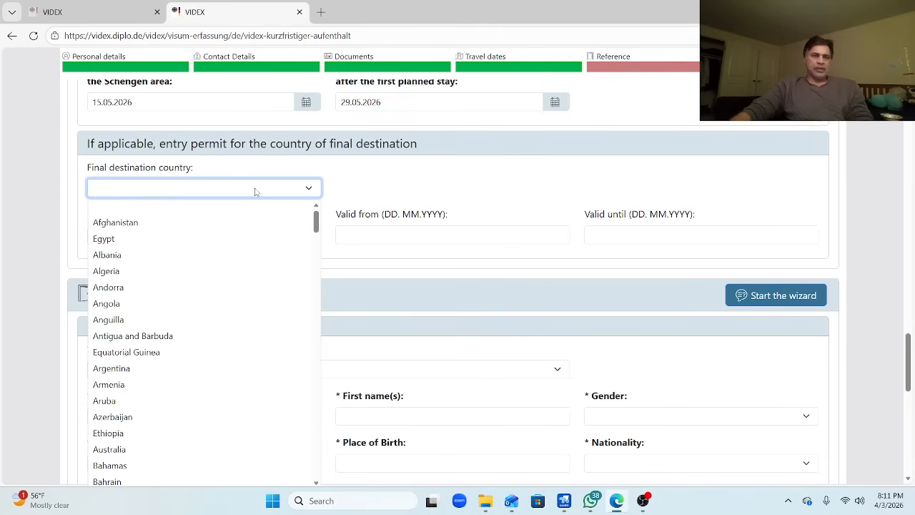
click(256, 189)
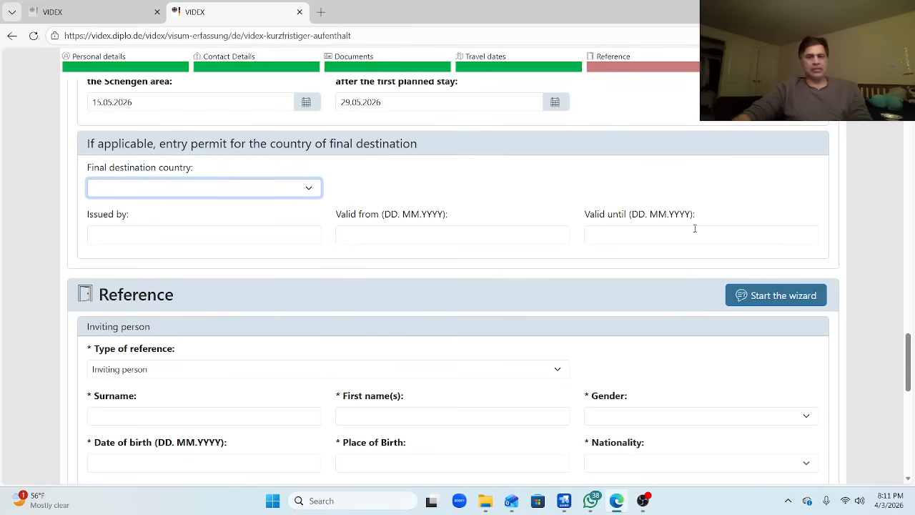
mouse_move(912, 363)
mouse_down()
mouse_move(912, 376)
mouse_move(909, 361)
mouse_up()
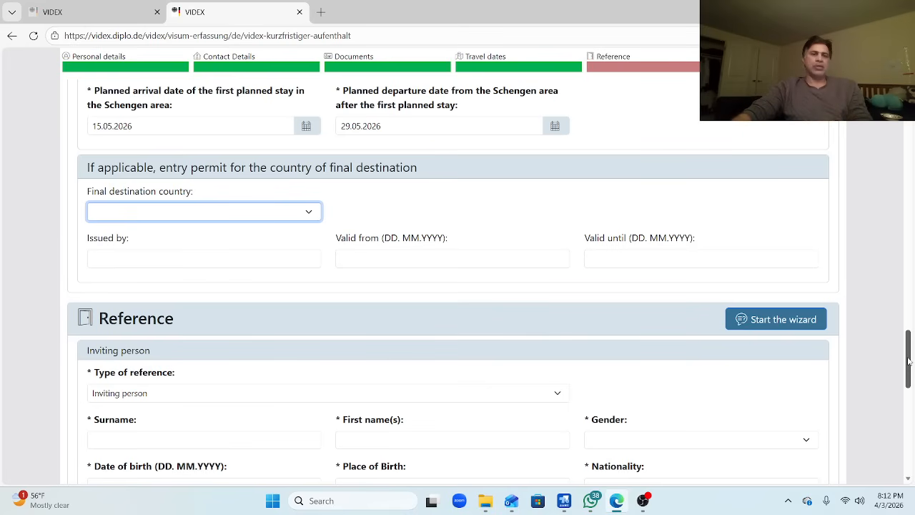
In the Reference section, open the Type of reference list, currently Inviting person.
drag(908, 360, 913, 393)
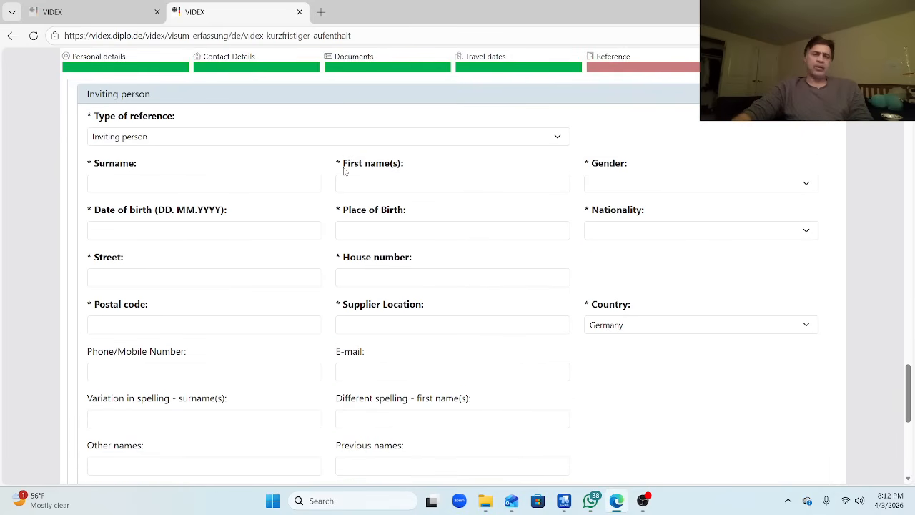
drag(906, 370, 907, 367)
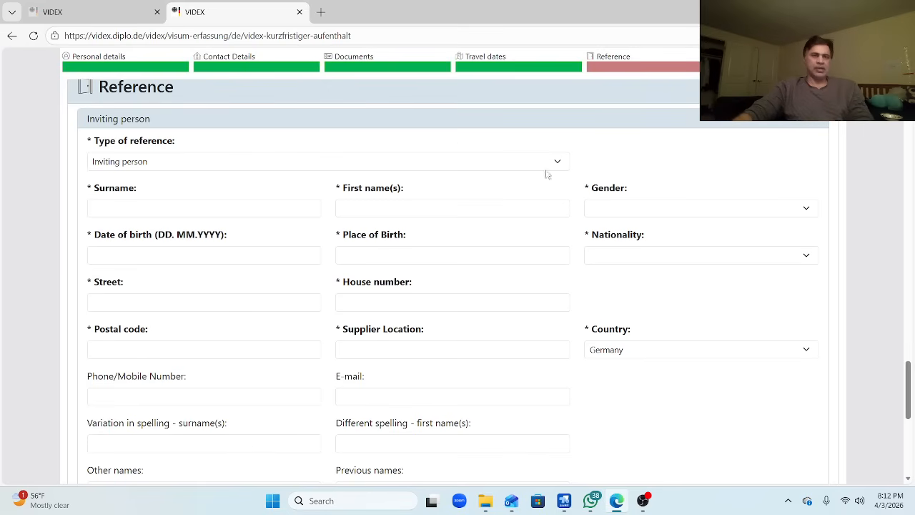
click(209, 170)
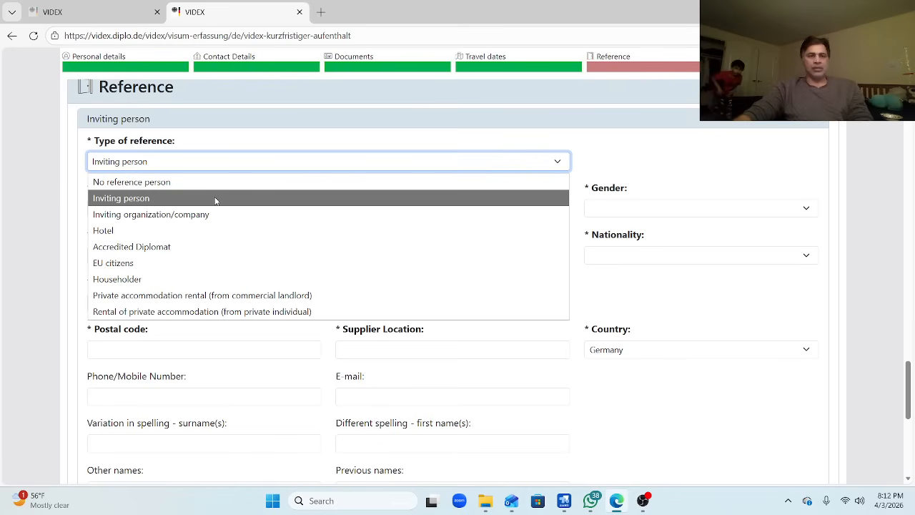
click(215, 200)
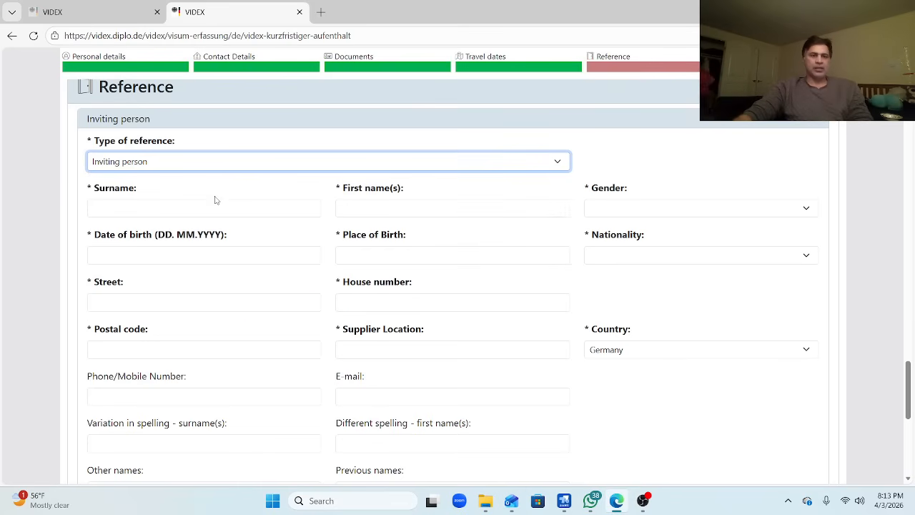
click(200, 164)
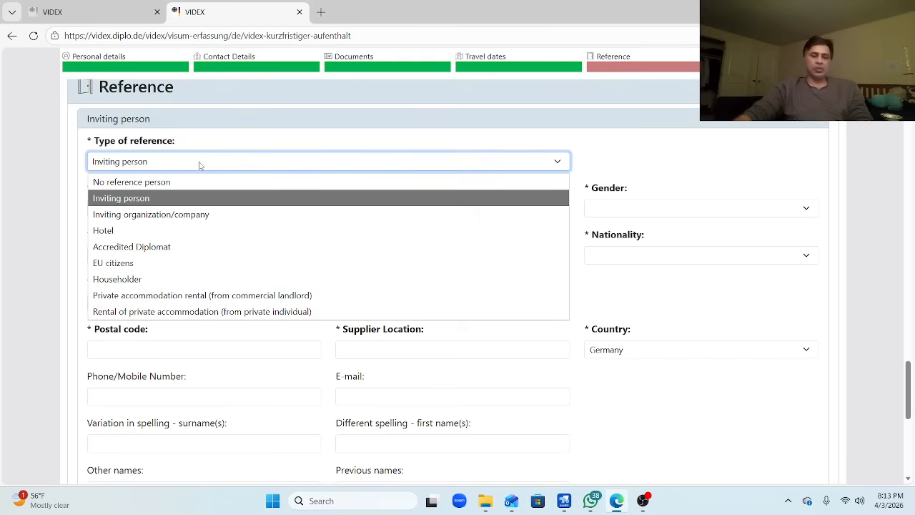
click(199, 165)
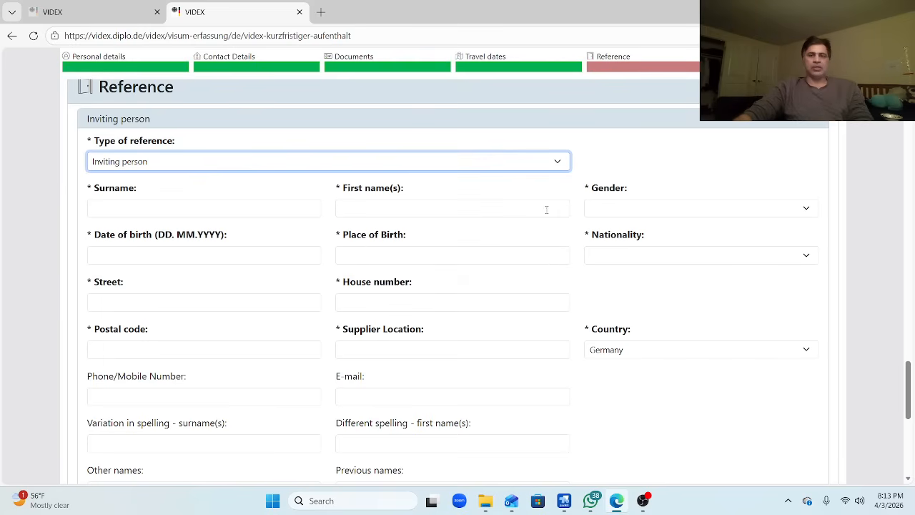
click(233, 164)
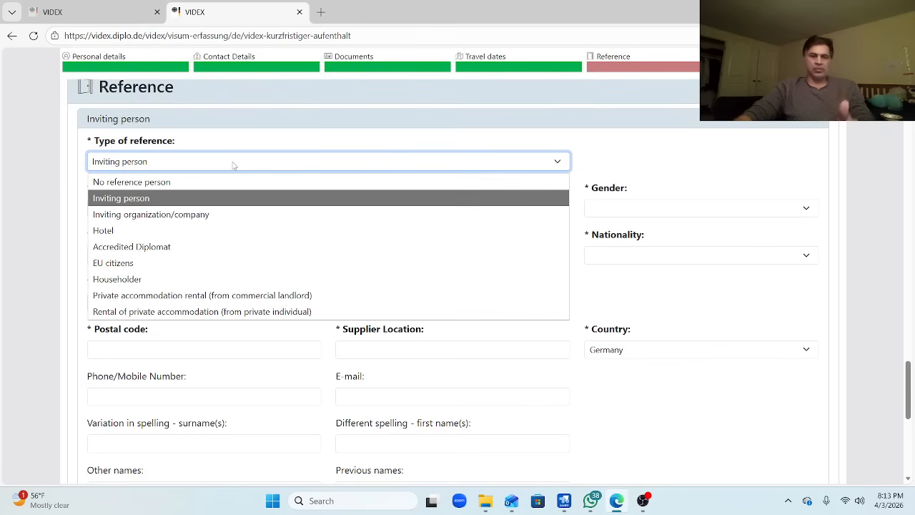
Choose Hotel as Type of reference, revealing hotel name, reservation and address fields.
click(204, 236)
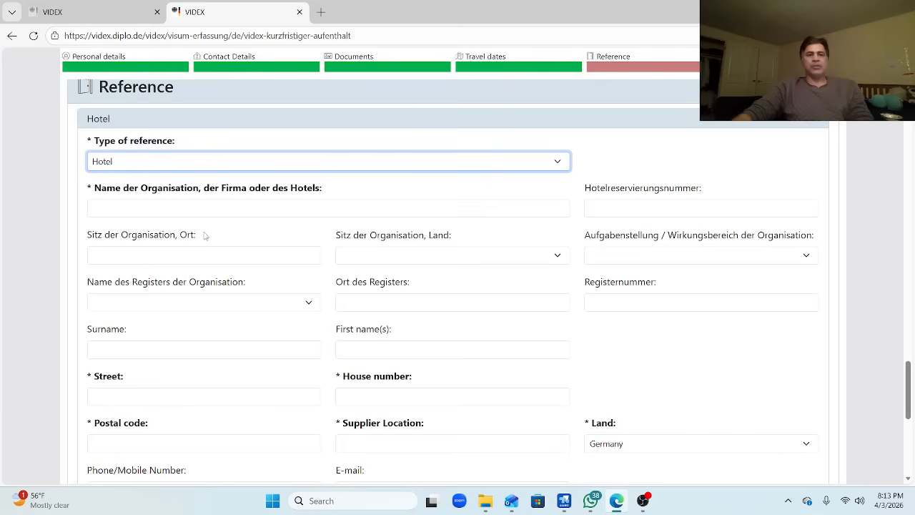
click(226, 164)
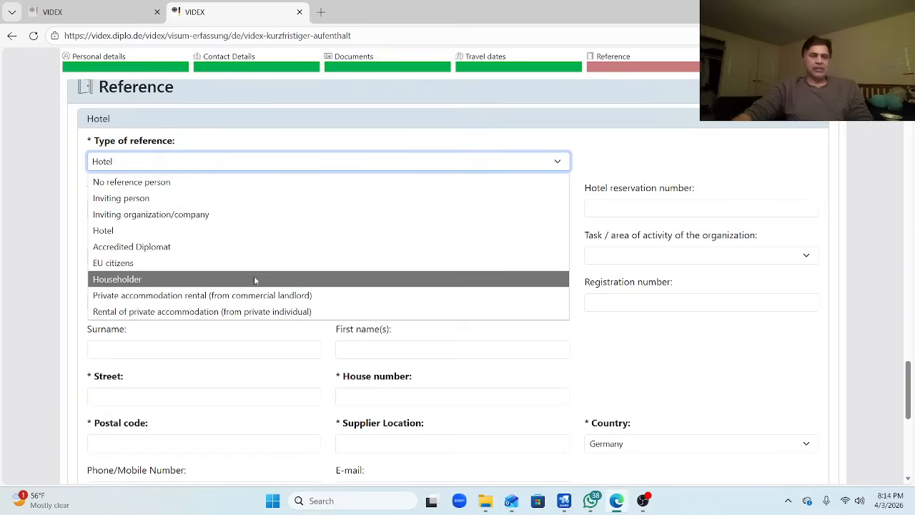
click(234, 231)
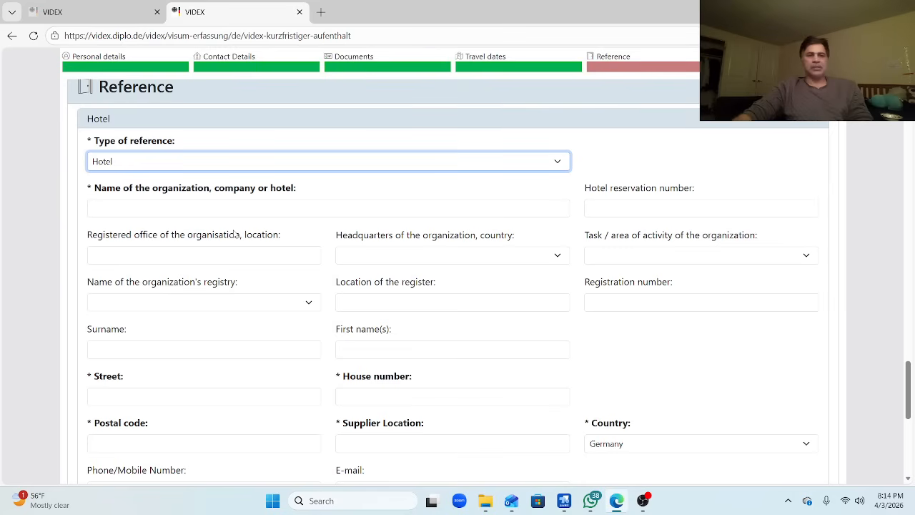
Highlight the hotel name label's wording: organization, company and hotel.
click(227, 205)
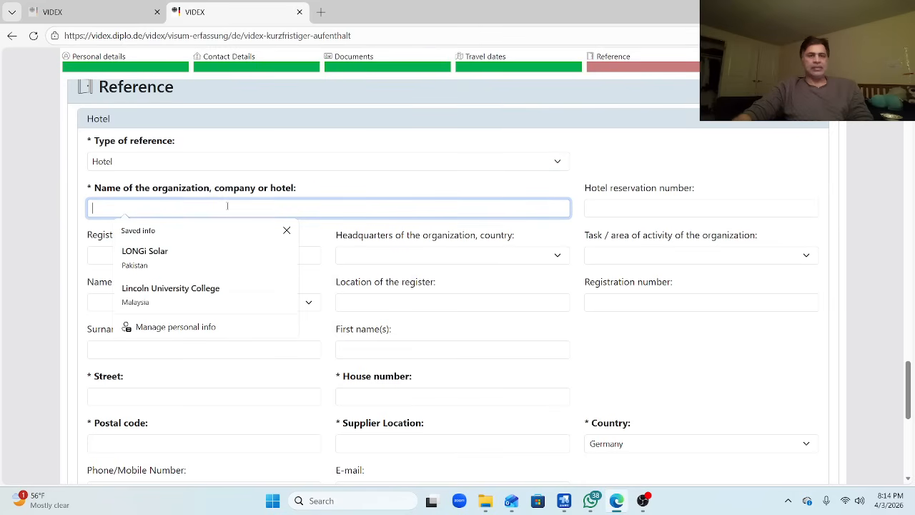
drag(109, 189, 266, 191)
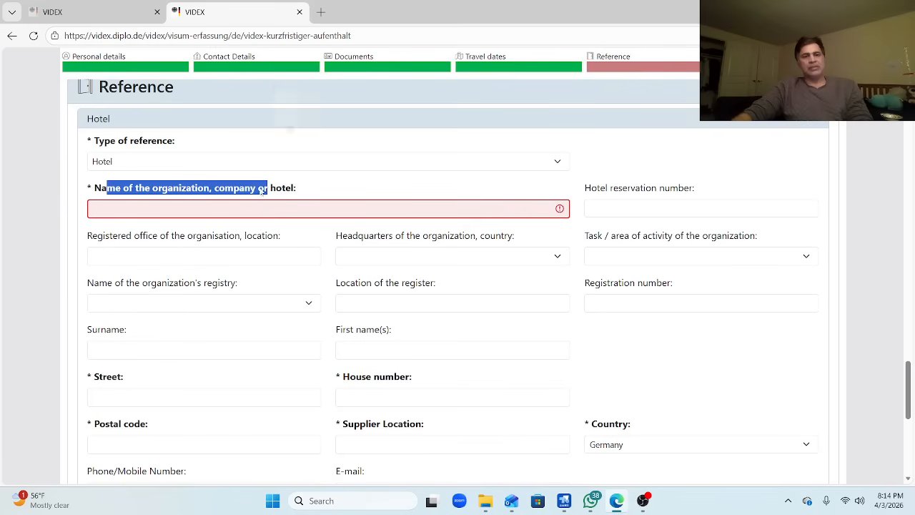
click(183, 177)
drag(146, 188, 294, 191)
click(147, 207)
click(225, 190)
click(280, 190)
drag(218, 190, 256, 190)
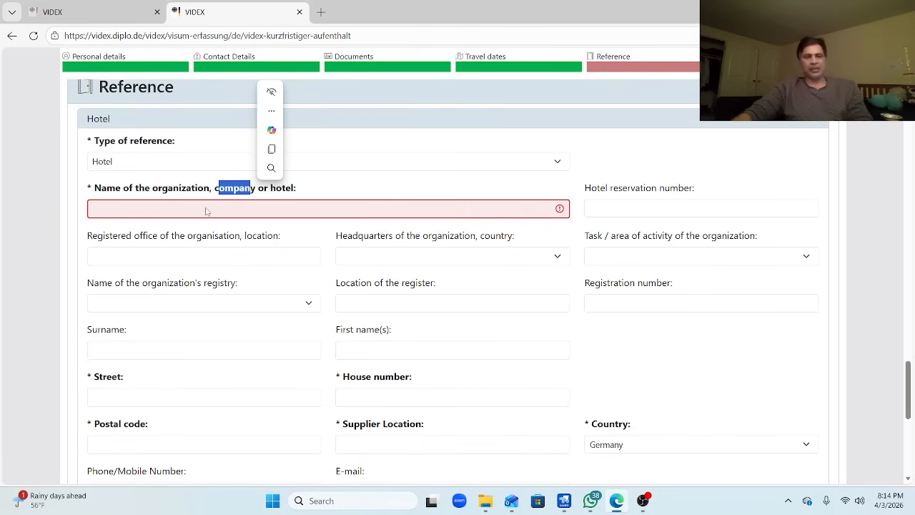
click(206, 208)
drag(271, 190, 311, 192)
click(201, 208)
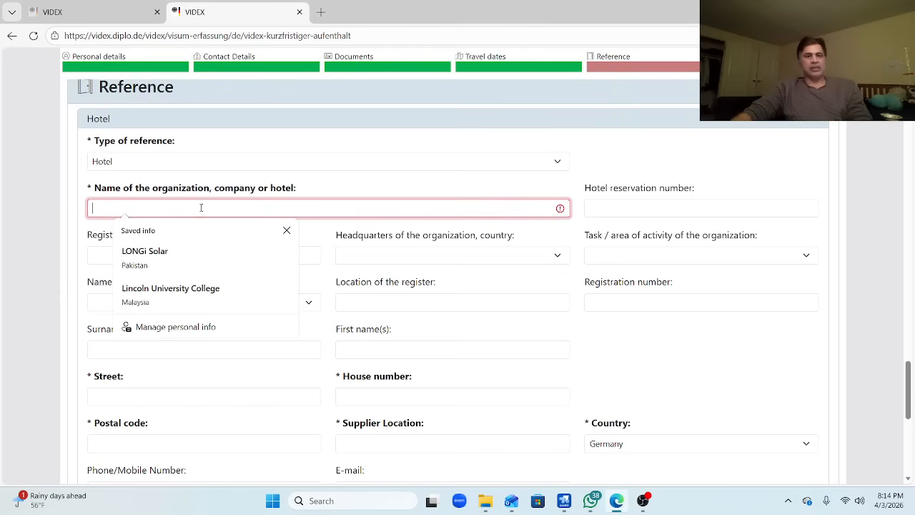
Enter 'xxxxx' as the hotel name and 'xxxx' as the hotel reservation number.
text(xxxxx)
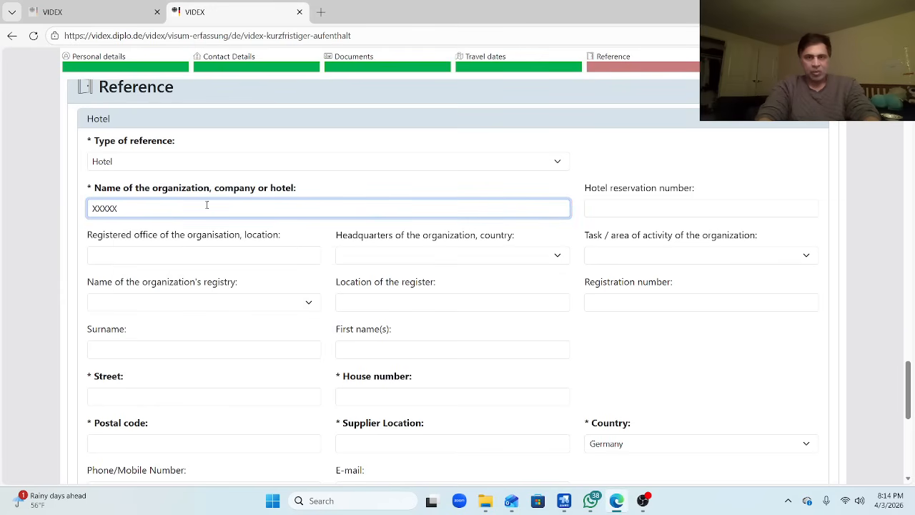
key(Tab)
text(xxxx)
key(Tab)
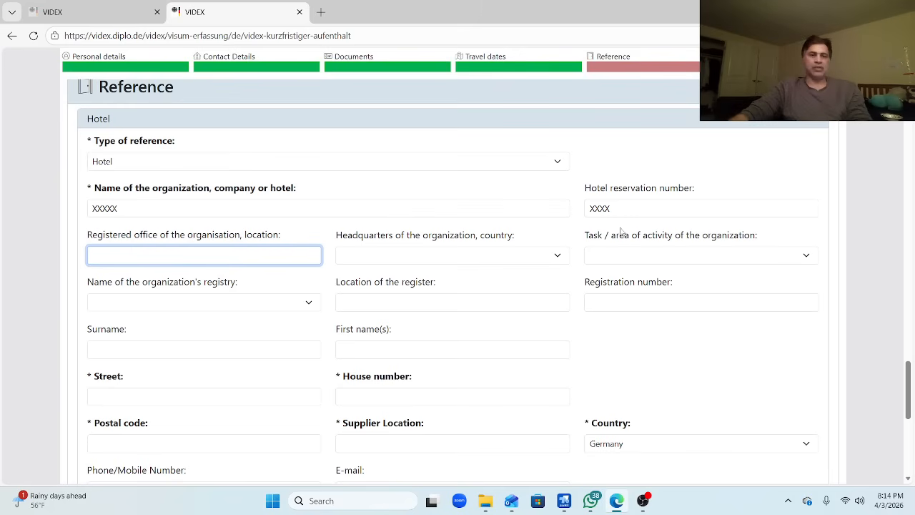
click(324, 234)
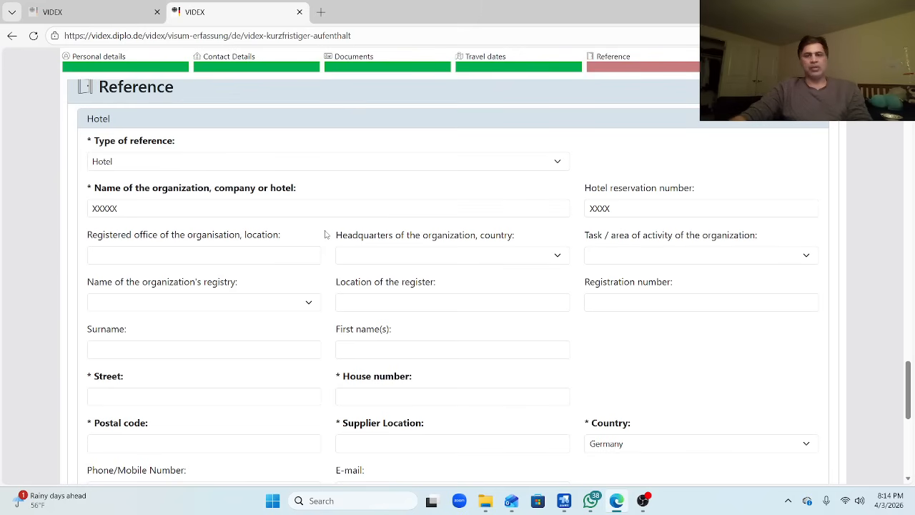
click(632, 214)
drag(630, 210, 589, 204)
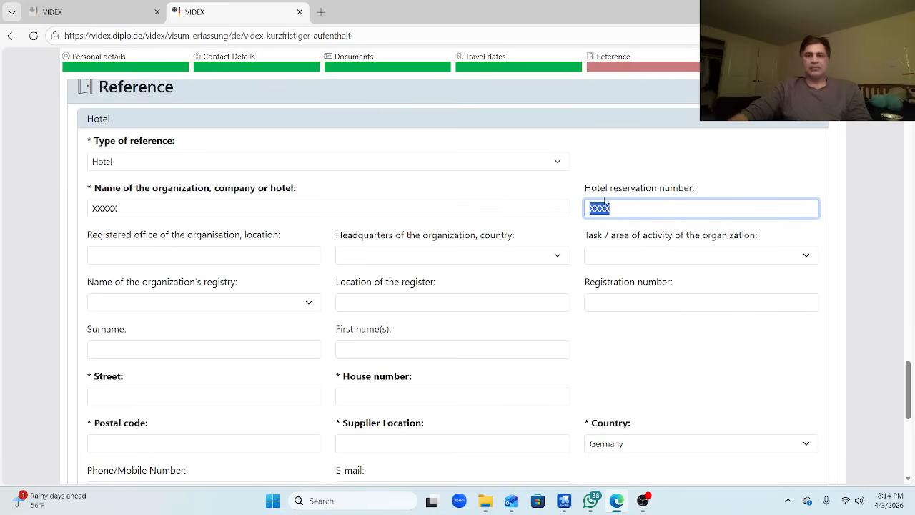
click(620, 210)
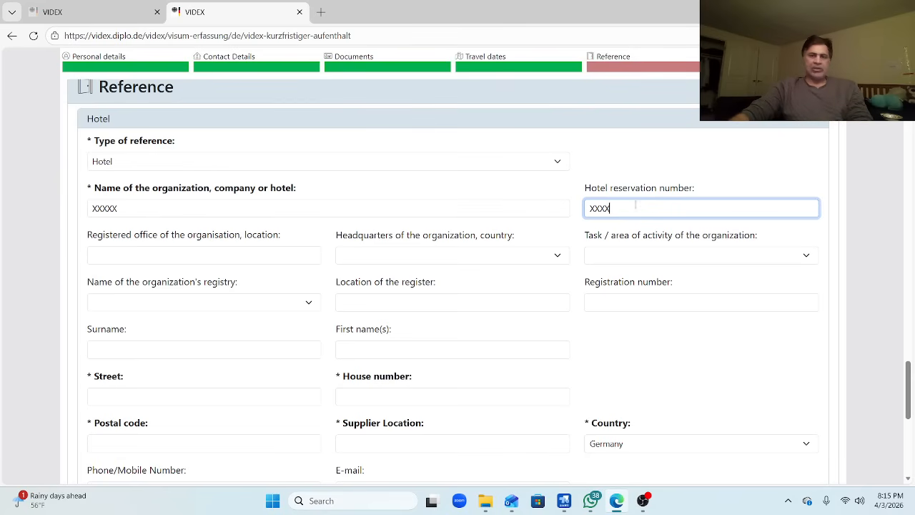
Enter FFFFF as the registered office and pick Tajikistan from the headquarters country list.
click(198, 252)
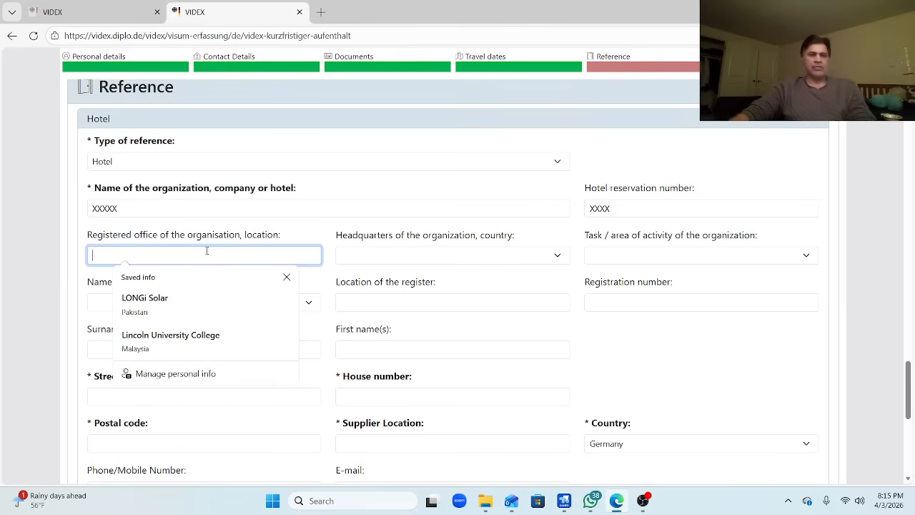
text(FFFFF)
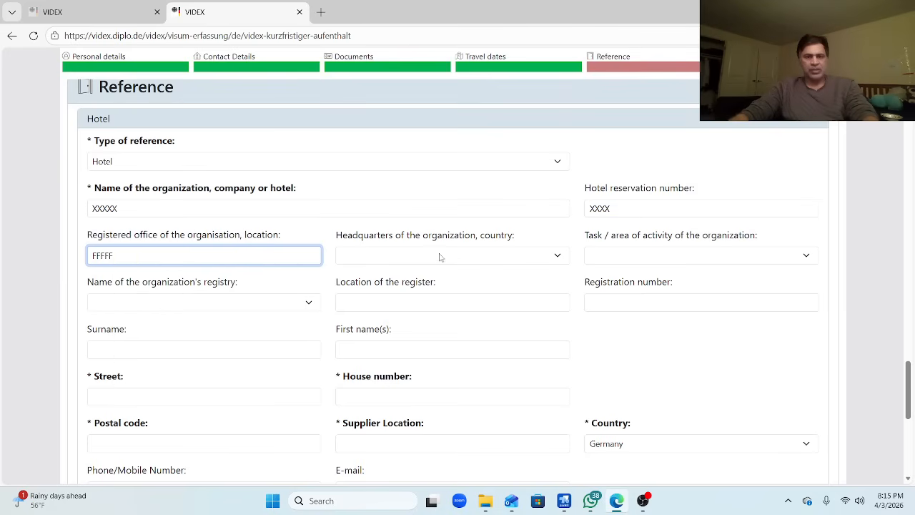
click(447, 258)
key(f)
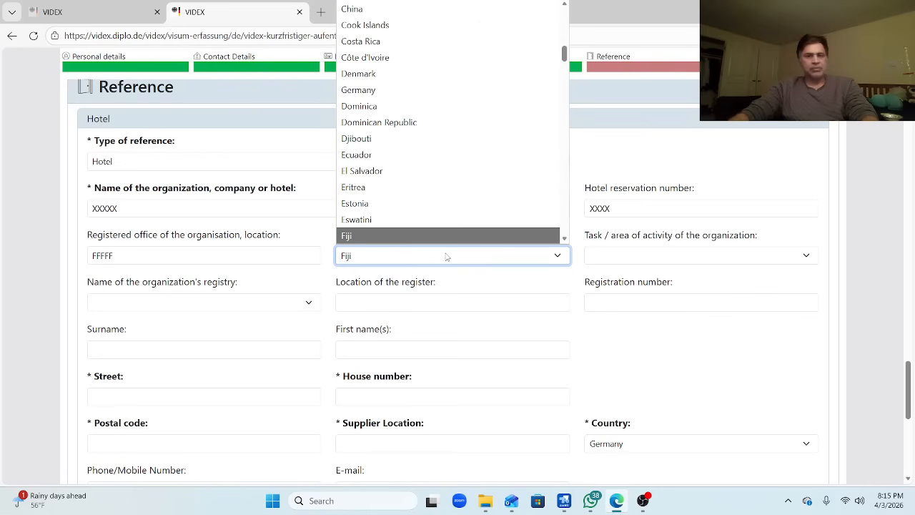
key(g)
key(e)
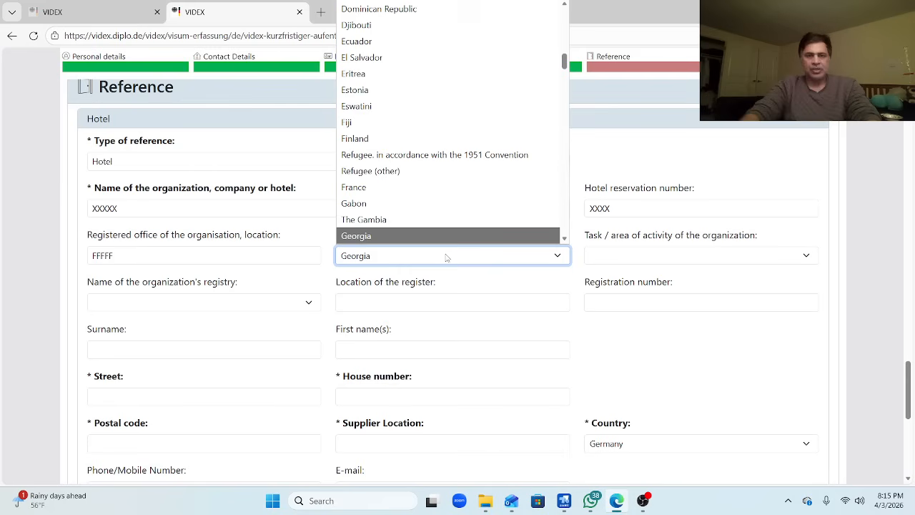
key(g)
key(g)
key(g)
key(g)
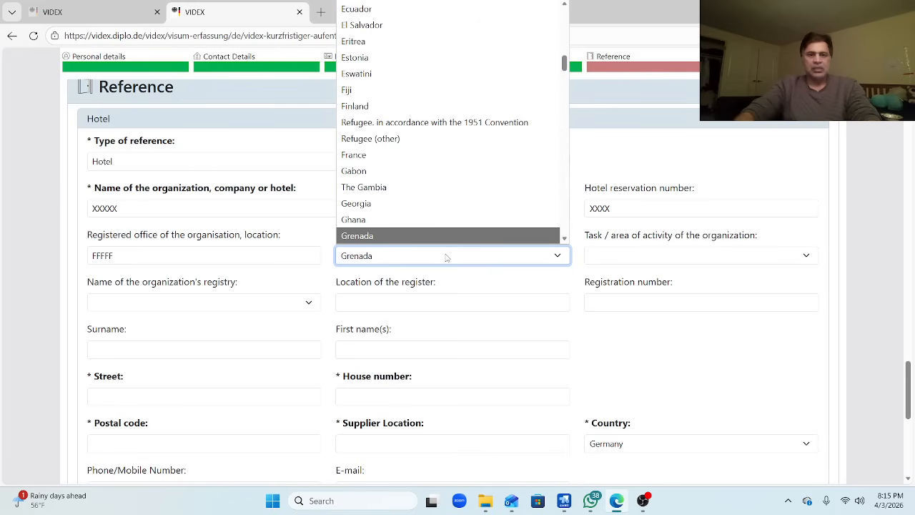
key(g)
key(g)
key(g)
key(g)
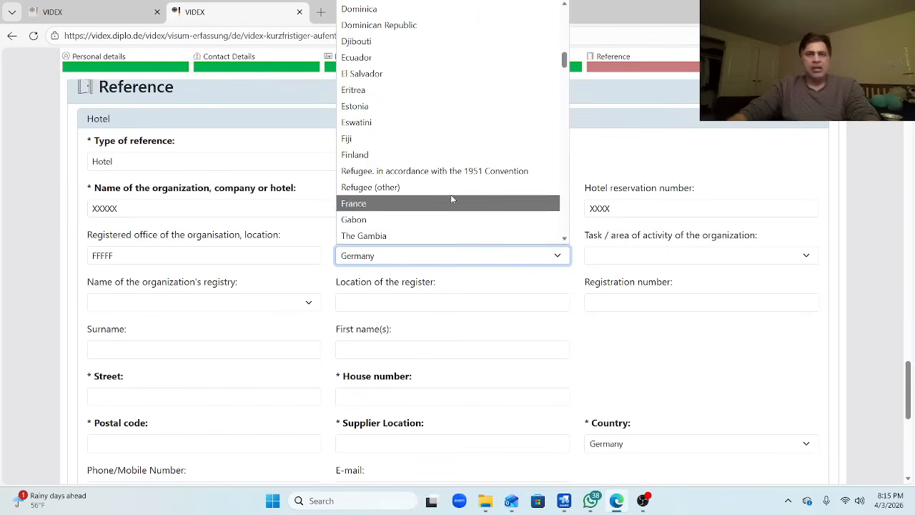
key(t)
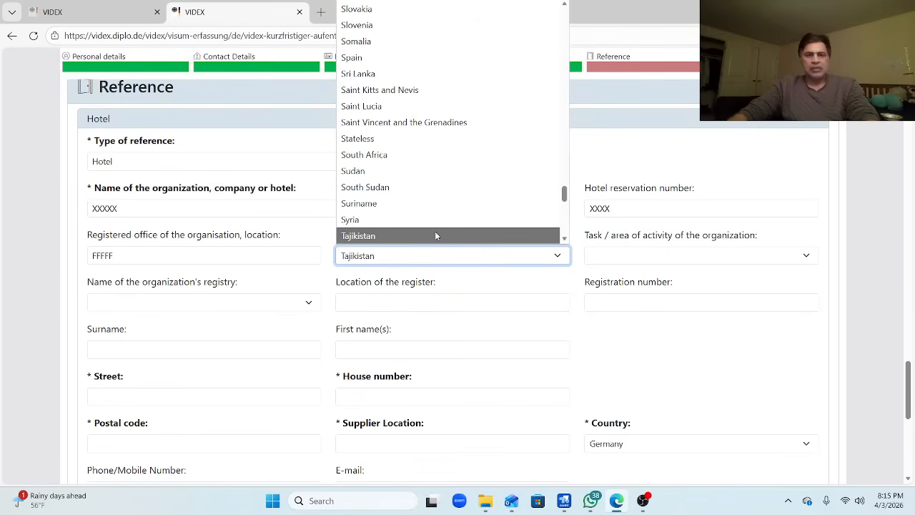
click(465, 286)
click(404, 257)
click(419, 261)
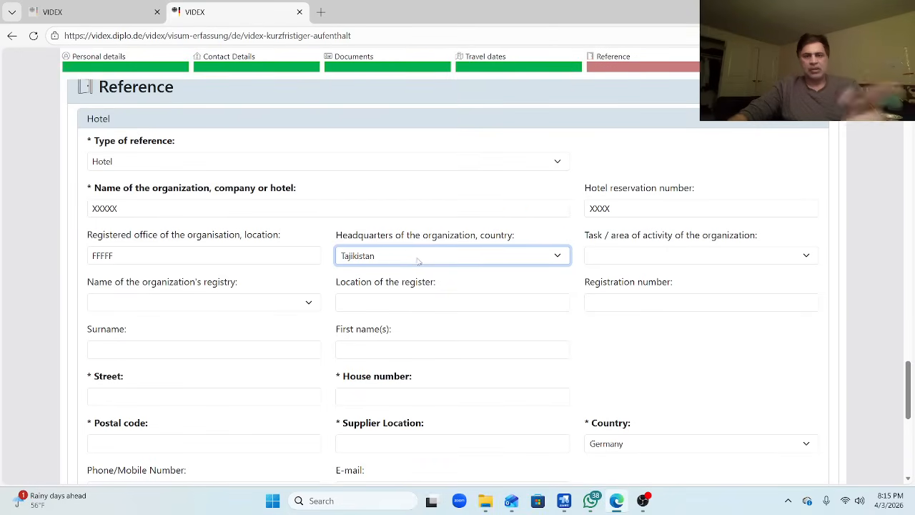
click(714, 261)
click(714, 260)
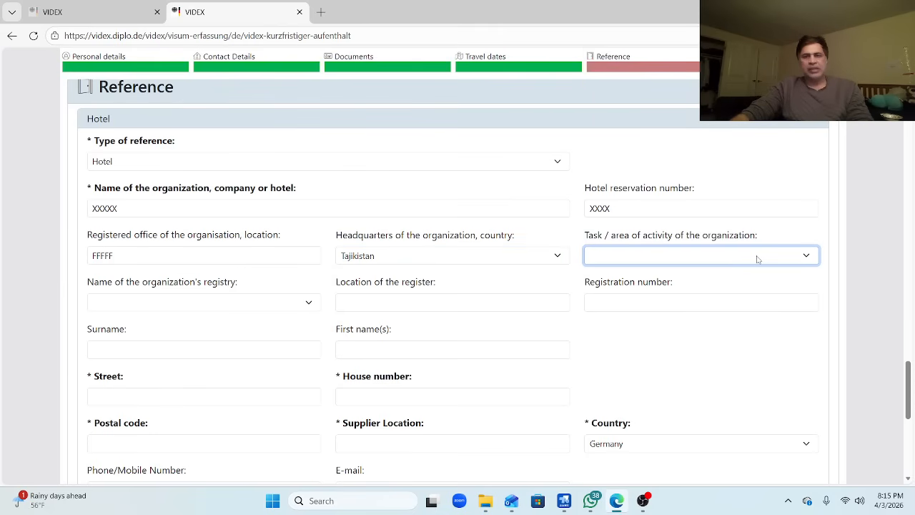
Choose Tourism as the organisation's area of activity.
mouse_move(909, 374)
mouse_down()
mouse_move(908, 395)
mouse_move(909, 384)
mouse_up()
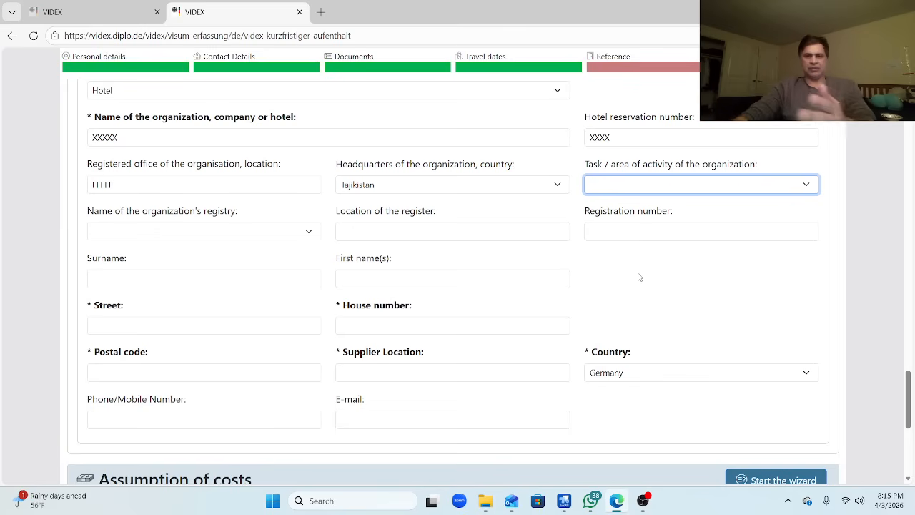
click(703, 187)
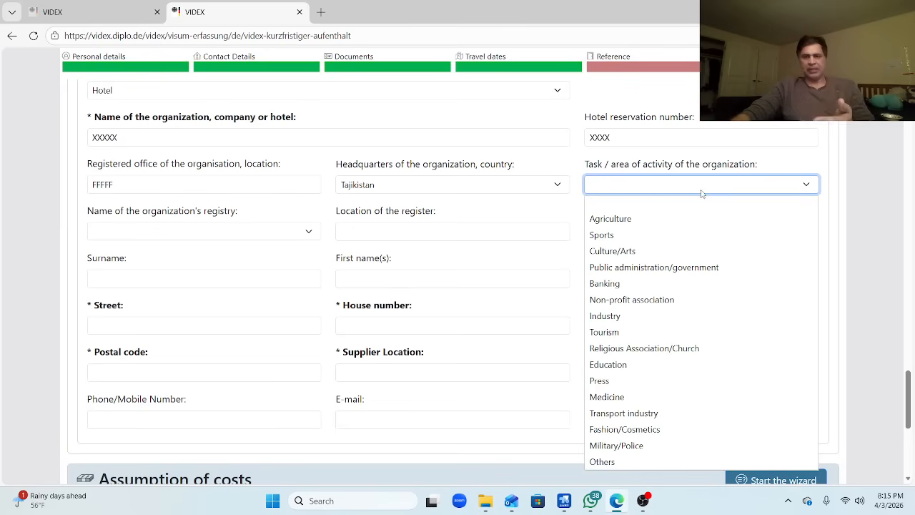
click(675, 339)
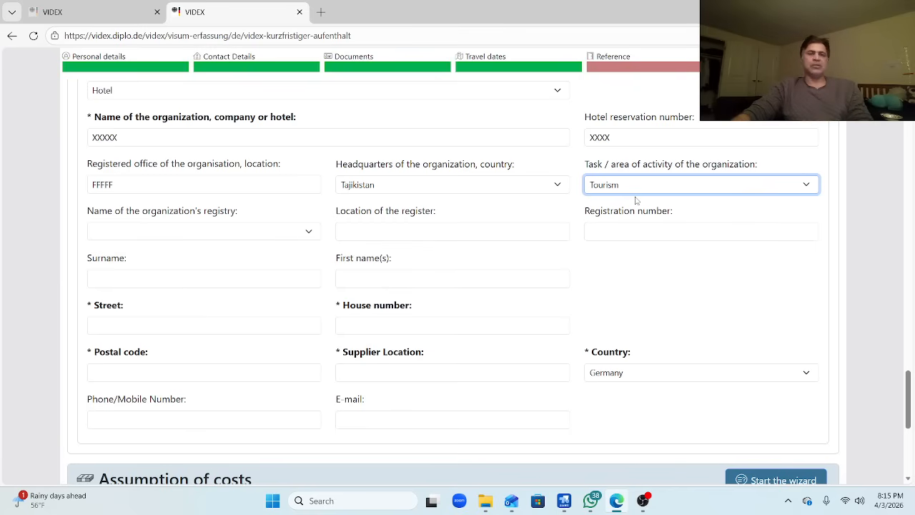
Check the registry type list and leave the registry type empty.
click(191, 234)
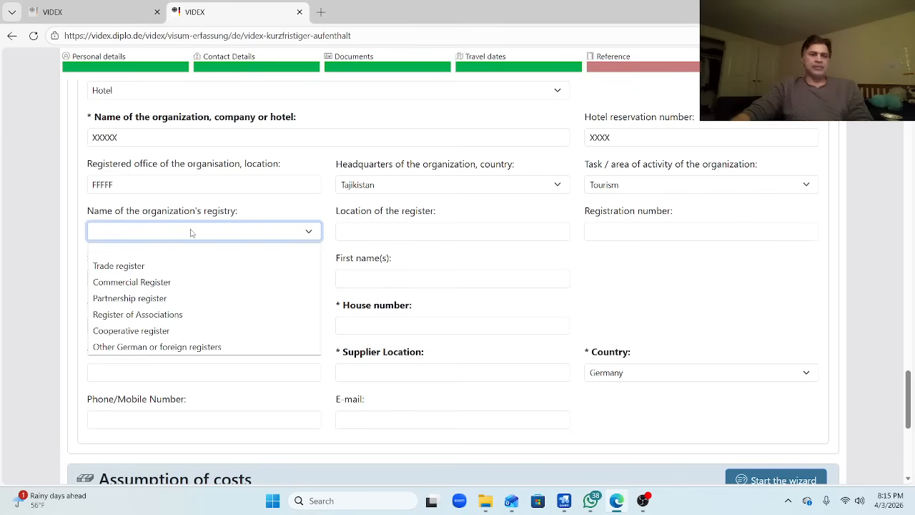
click(71, 247)
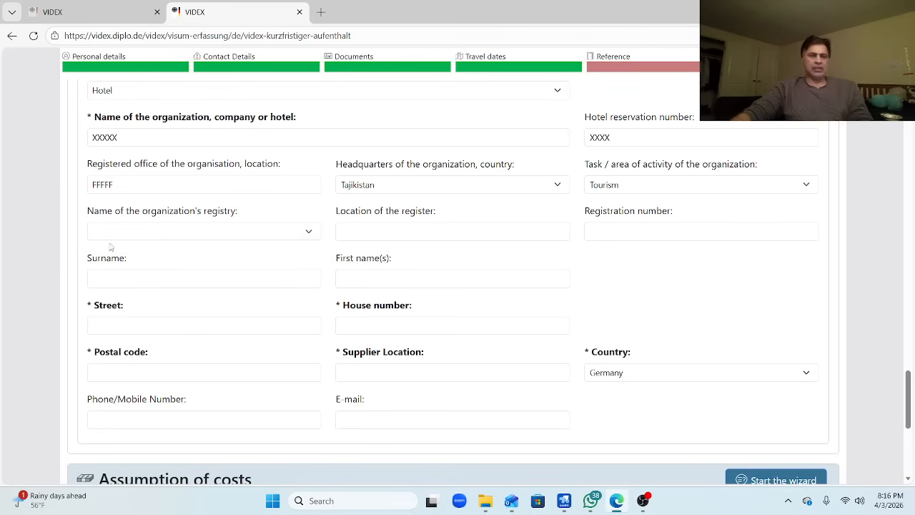
click(188, 240)
click(184, 239)
click(185, 241)
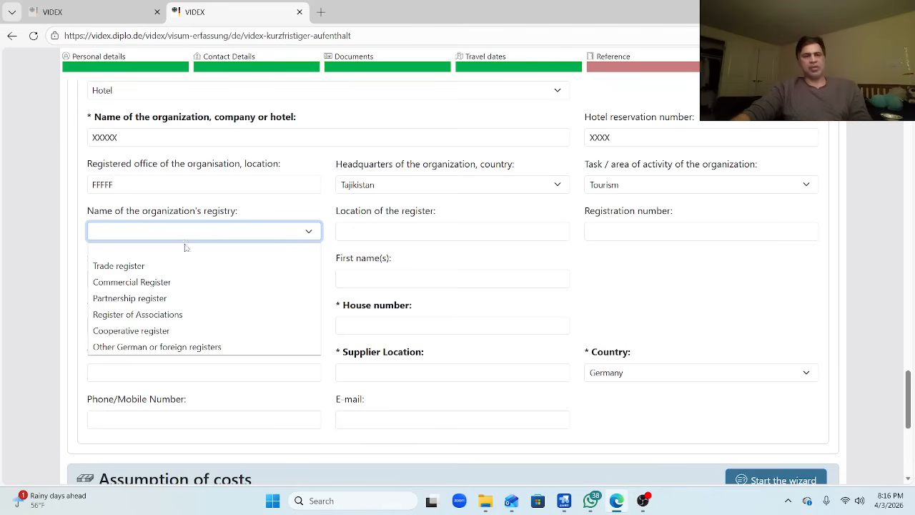
click(174, 245)
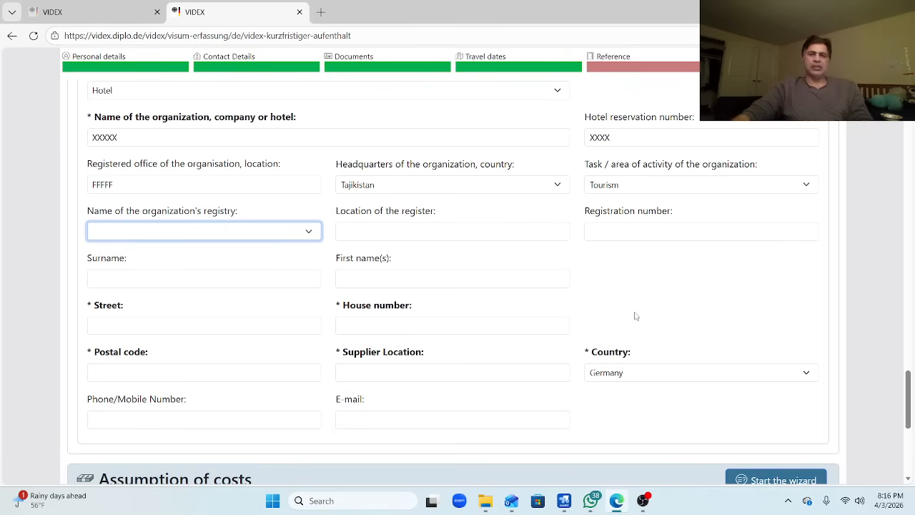
Highlight the Registration number and Location of the register labels.
double_click(602, 210)
click(663, 207)
triple_click(664, 207)
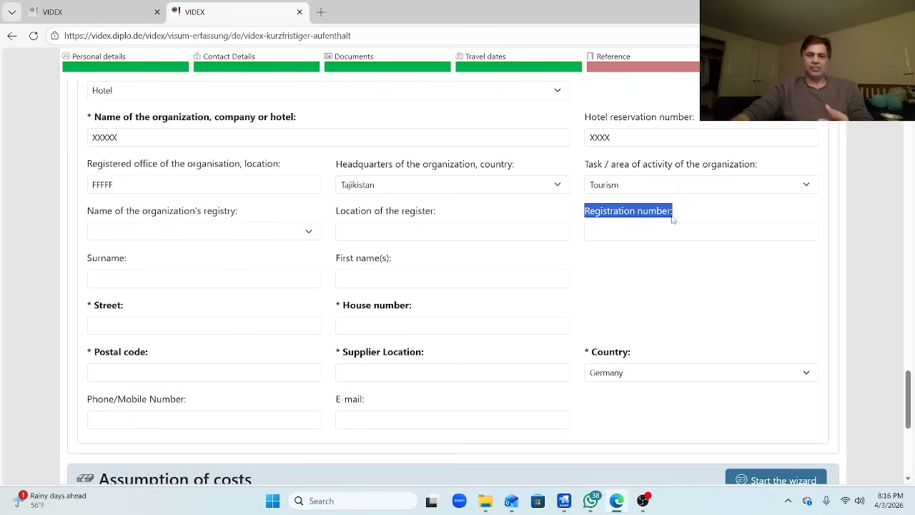
click(368, 210)
drag(362, 211, 439, 219)
click(369, 213)
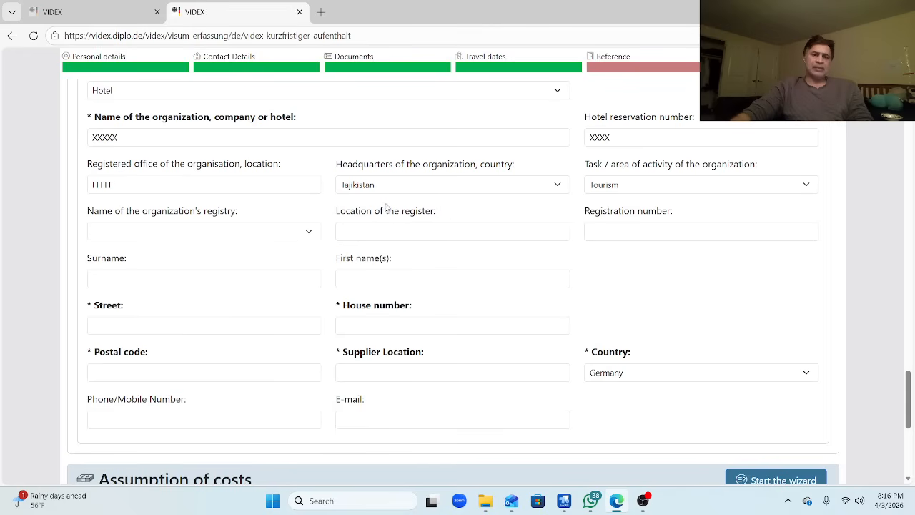
drag(358, 210, 436, 213)
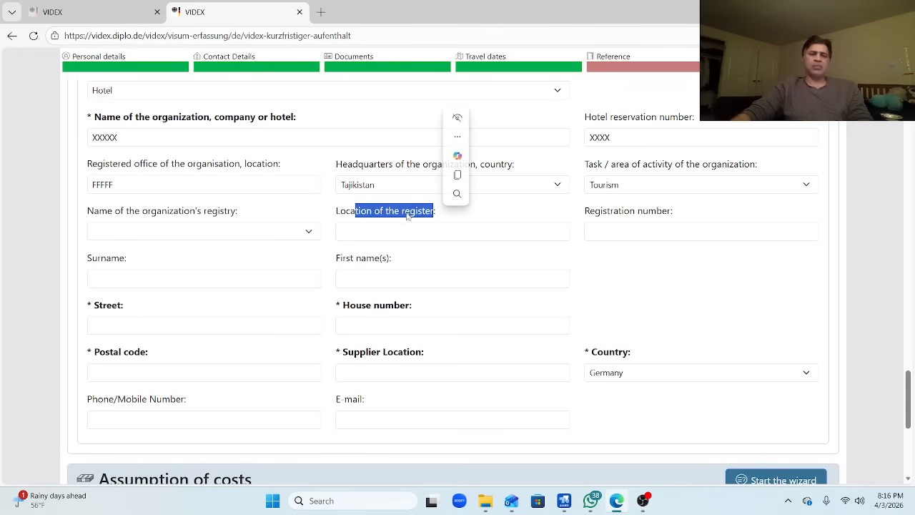
click(350, 209)
drag(349, 203, 432, 219)
click(354, 208)
click(395, 214)
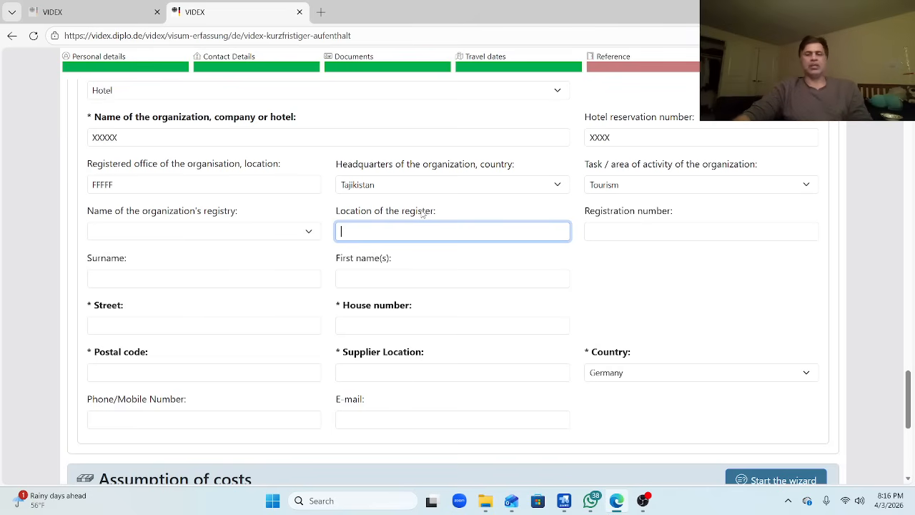
drag(372, 212, 439, 219)
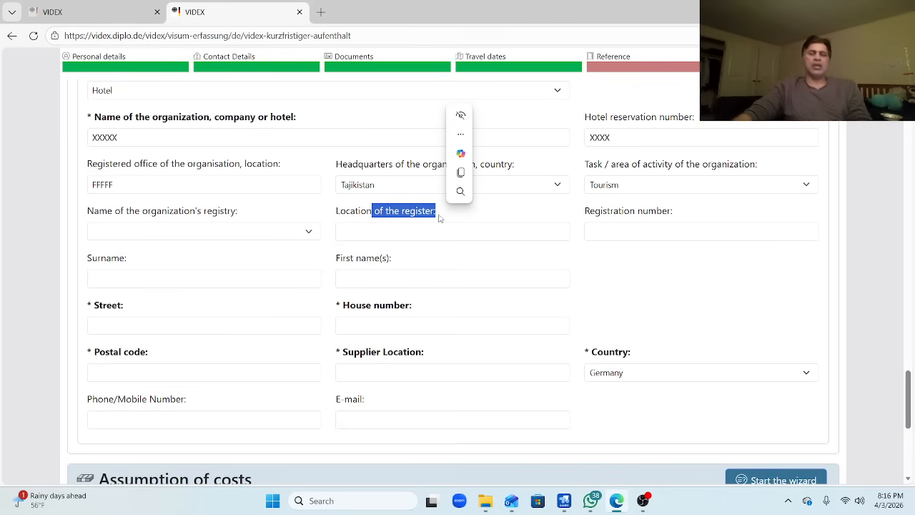
click(410, 211)
drag(374, 211, 432, 211)
drag(609, 211, 656, 211)
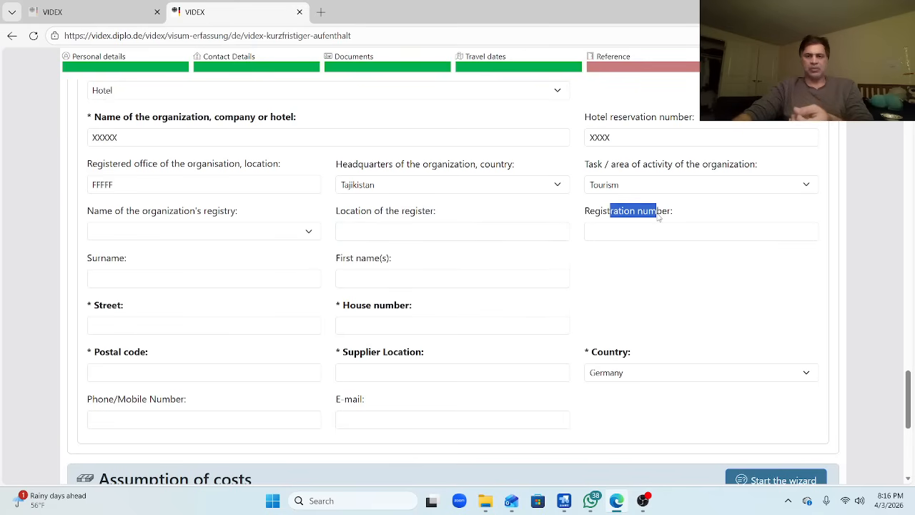
drag(351, 210, 434, 211)
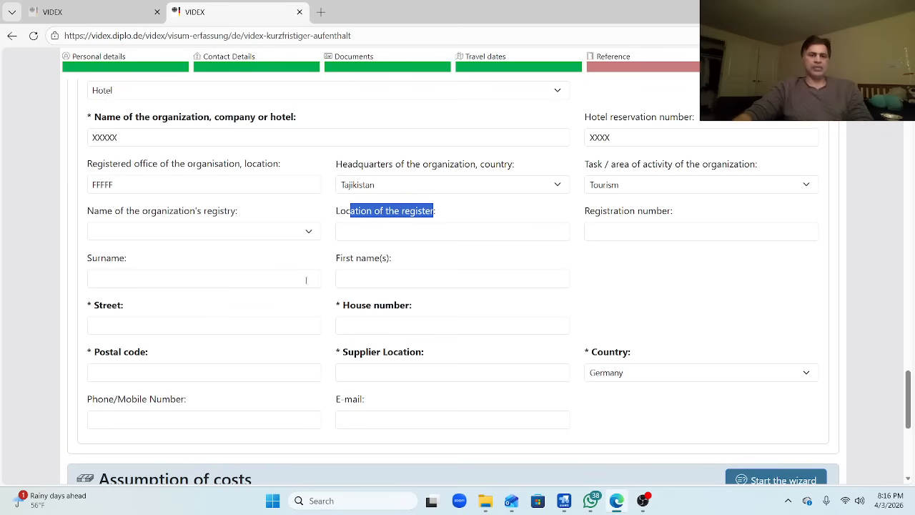
Enter 'ccc' as the hotel's street and house number.
click(165, 274)
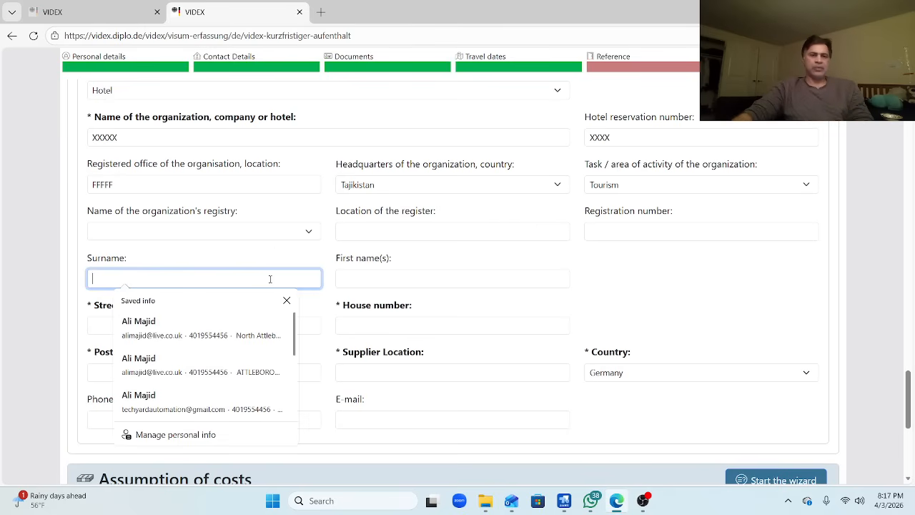
click(377, 286)
click(179, 275)
scroll(911, 389, down, 2)
scroll(861, 376, up, 1)
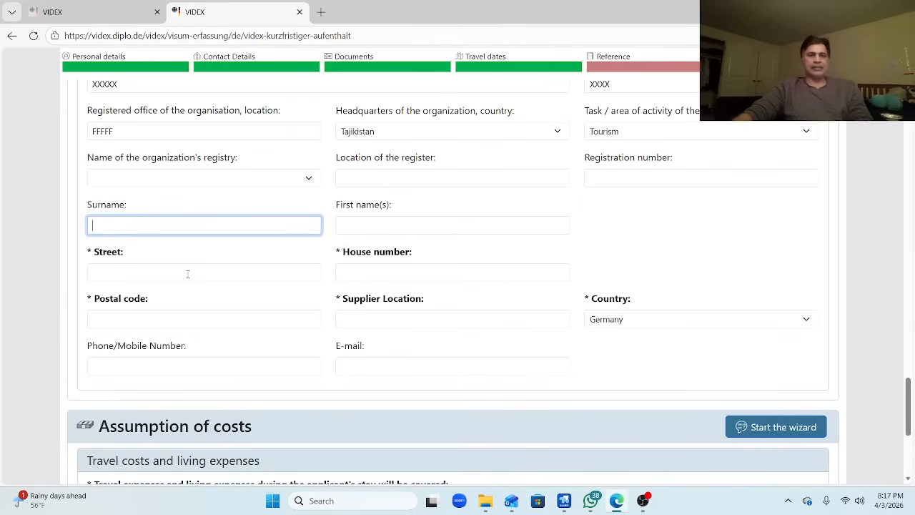
click(190, 274)
click(405, 269)
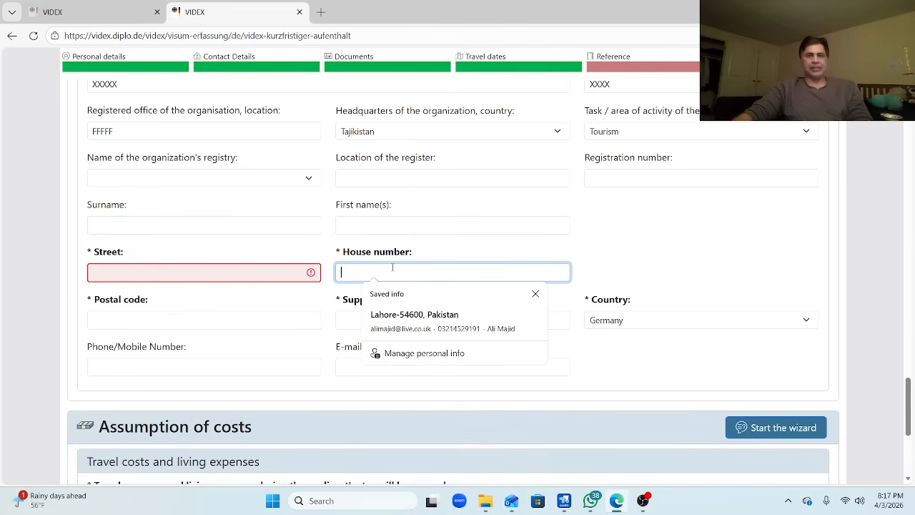
click(143, 266)
text(ccc)
click(392, 274)
text(ccc)
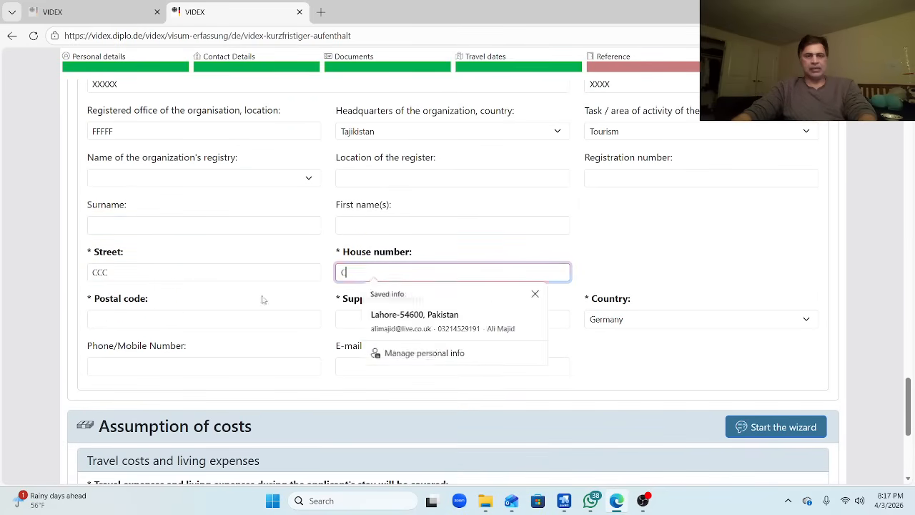
Fill in postal code 'cccc', supplier location 'xxx', phone 'D' and a placeholder e-mail address.
click(179, 316)
text(cccc)
click(449, 317)
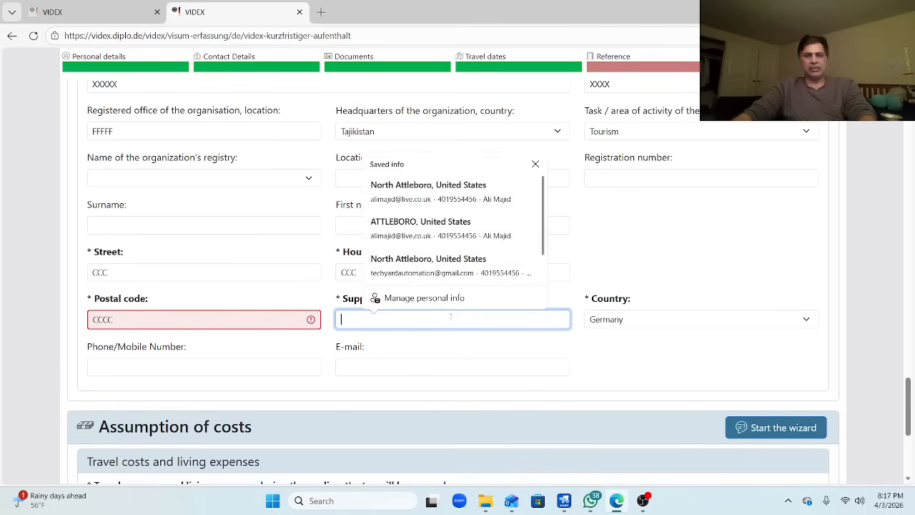
text(xxx)
click(639, 341)
click(215, 362)
text(DDDDD)
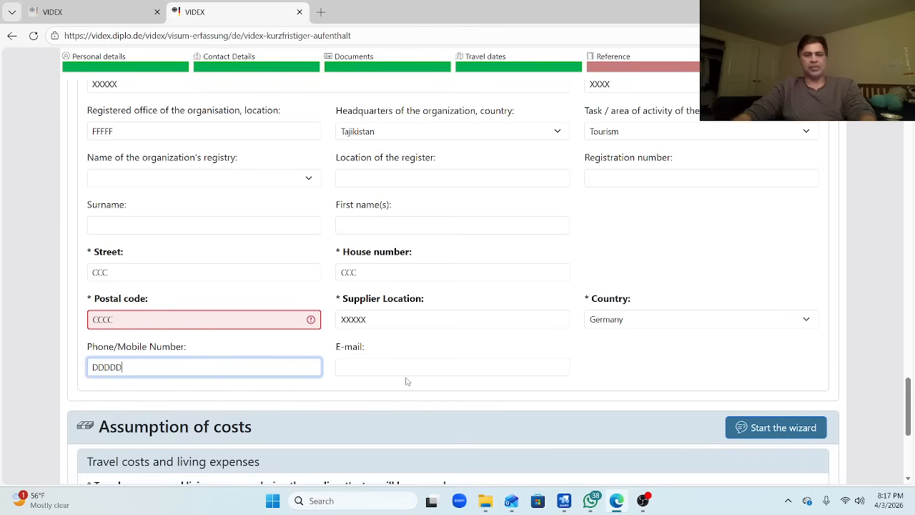
click(399, 367)
text(AB)
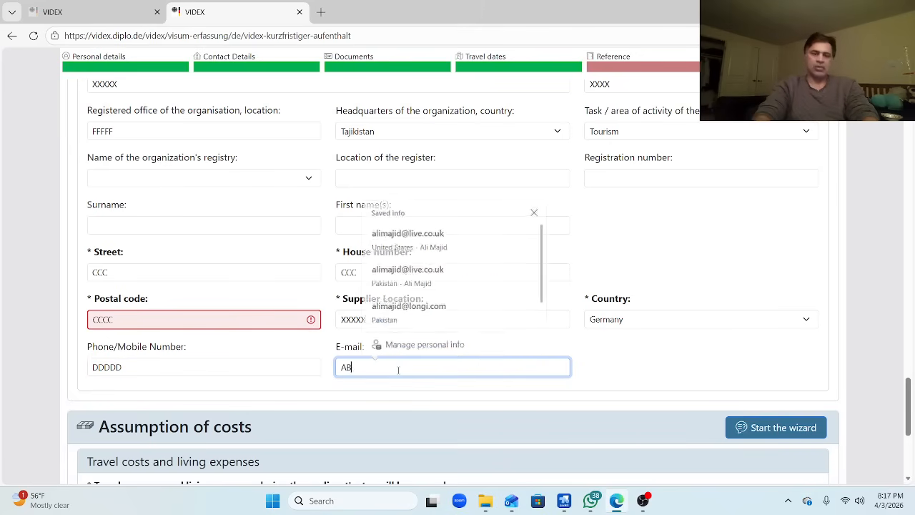
text(C@GMAIL.COM)
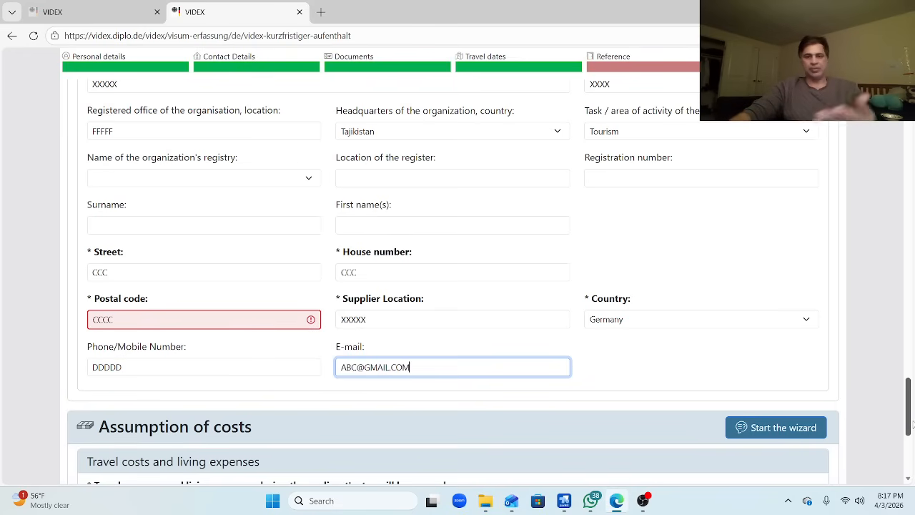
Replace the invalid postal code with 56000.
click(240, 275)
drag(123, 319, 81, 319)
text(56000)
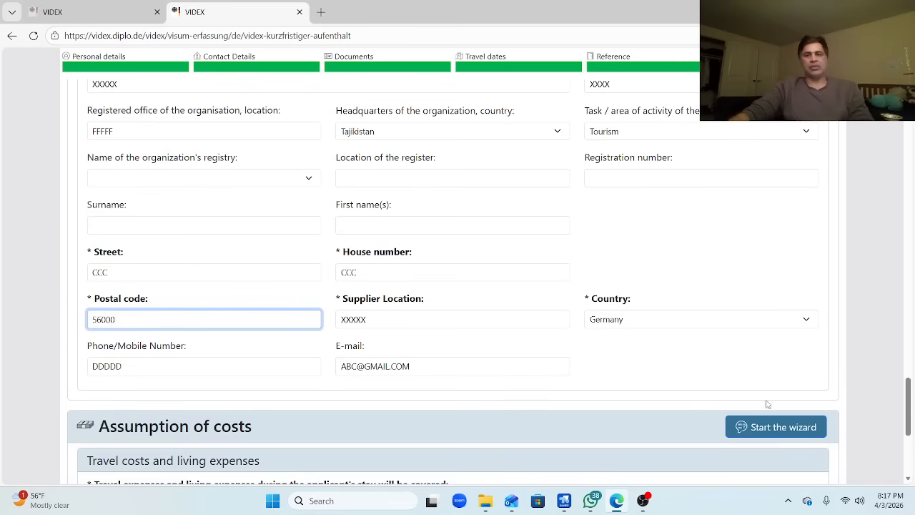
click(683, 242)
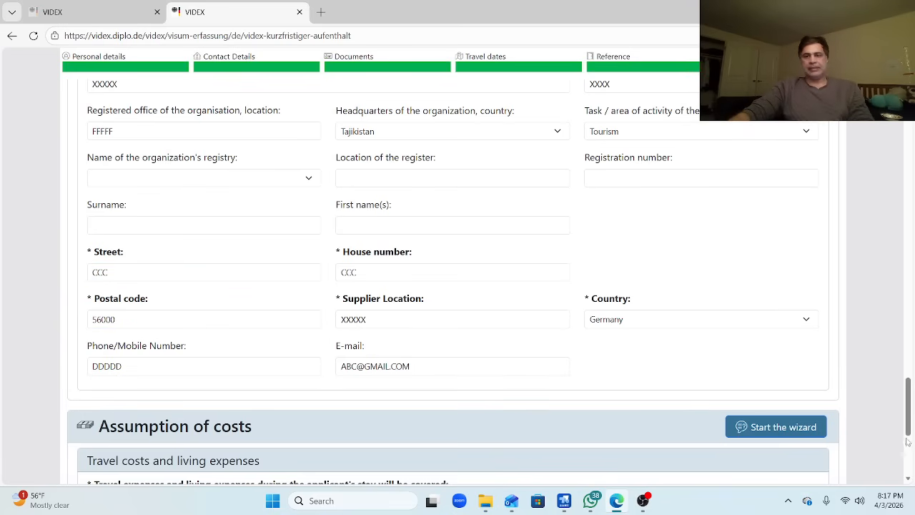
mouse_move(909, 443)
mouse_down()
mouse_move(908, 457)
mouse_move(905, 195)
mouse_move(913, 433)
mouse_up()
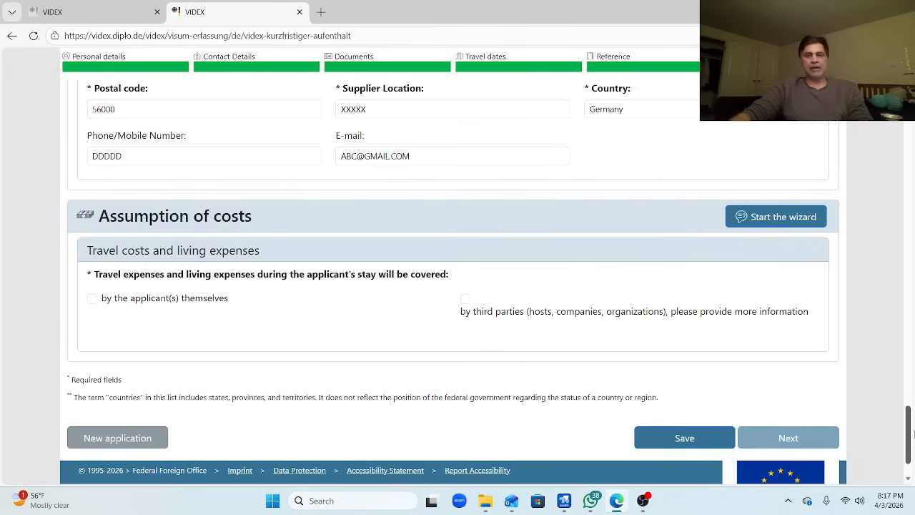
drag(913, 434, 911, 80)
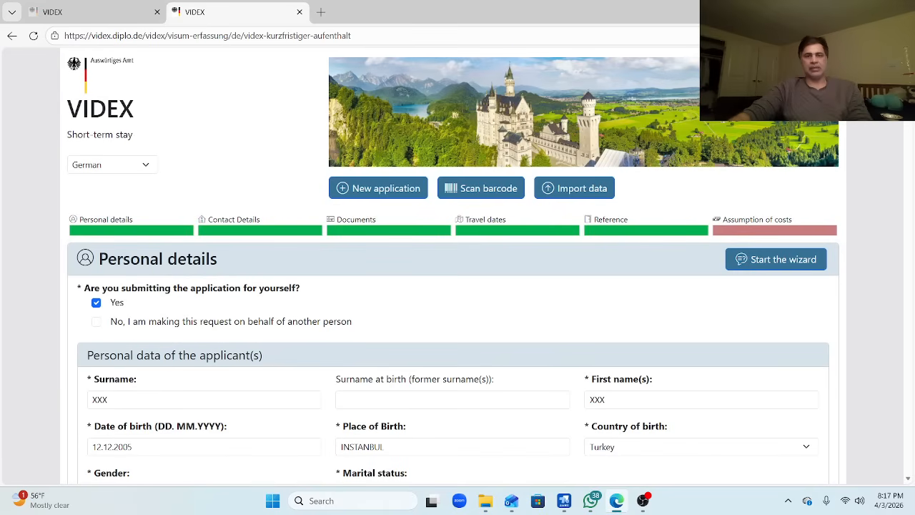
scroll(457, 286, down, 3)
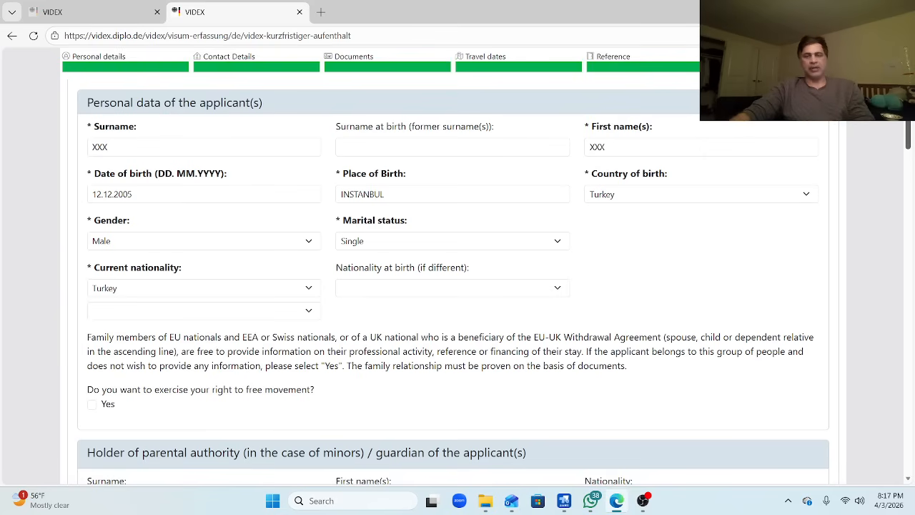
scroll(887, 172, down, 5)
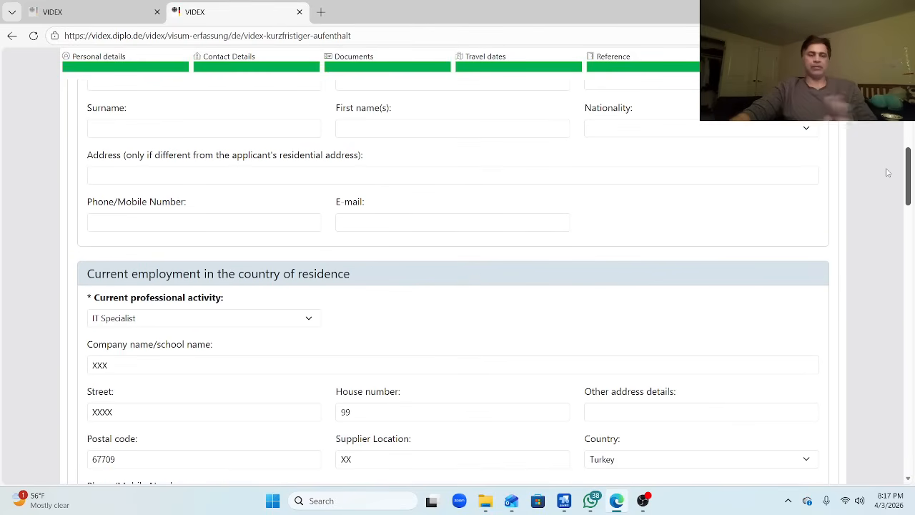
scroll(890, 183, down, 1)
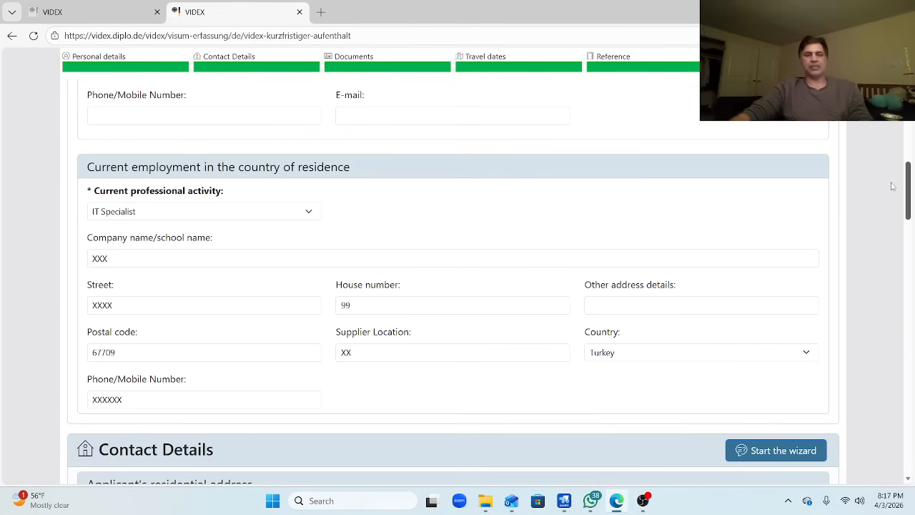
drag(909, 186, 913, 447)
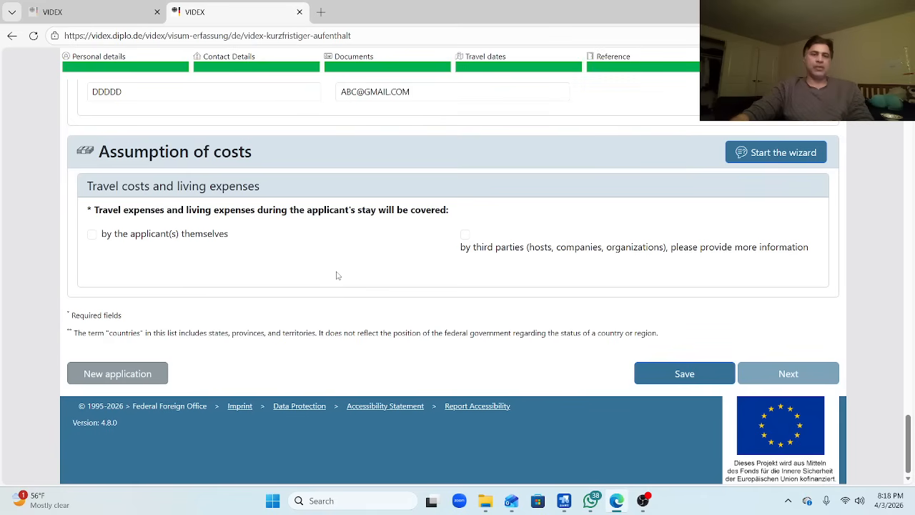
Tick costs covered by the applicant and also by third parties, reviewing the third-party options.
drag(125, 212, 308, 230)
drag(376, 222, 441, 223)
click(389, 230)
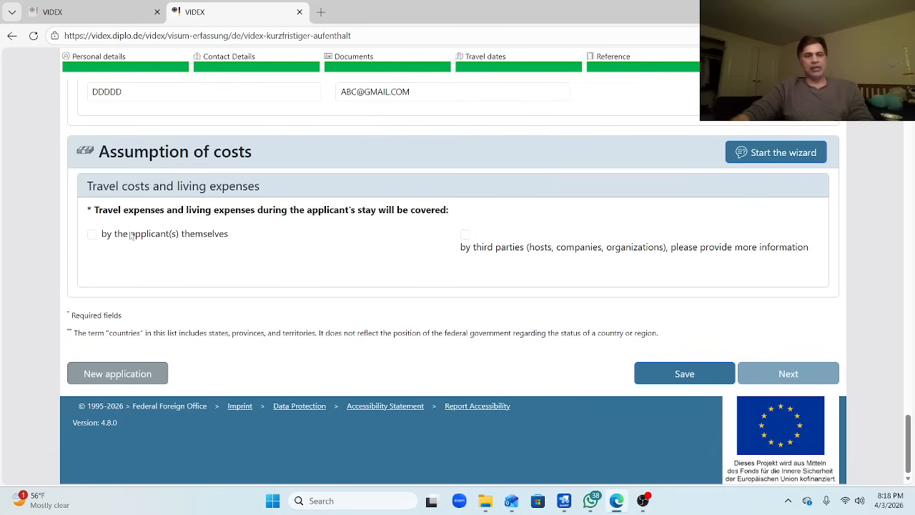
click(92, 235)
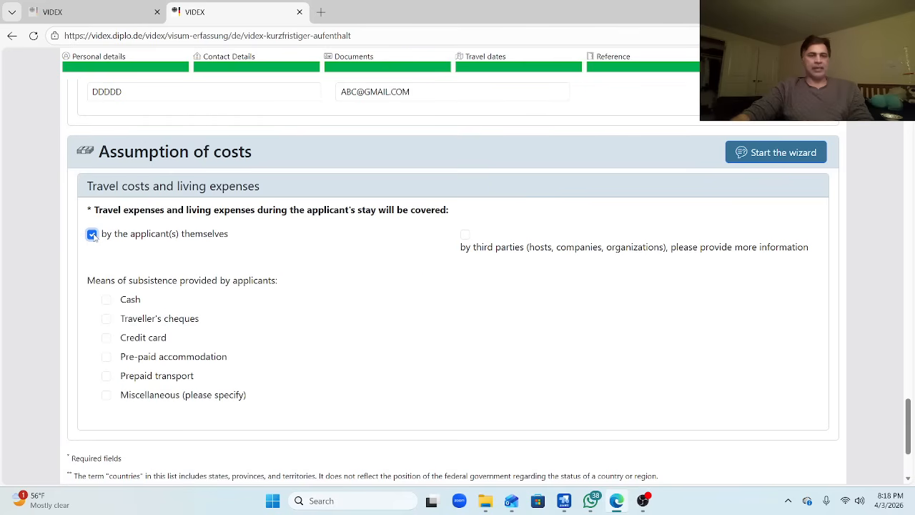
click(92, 234)
click(92, 234)
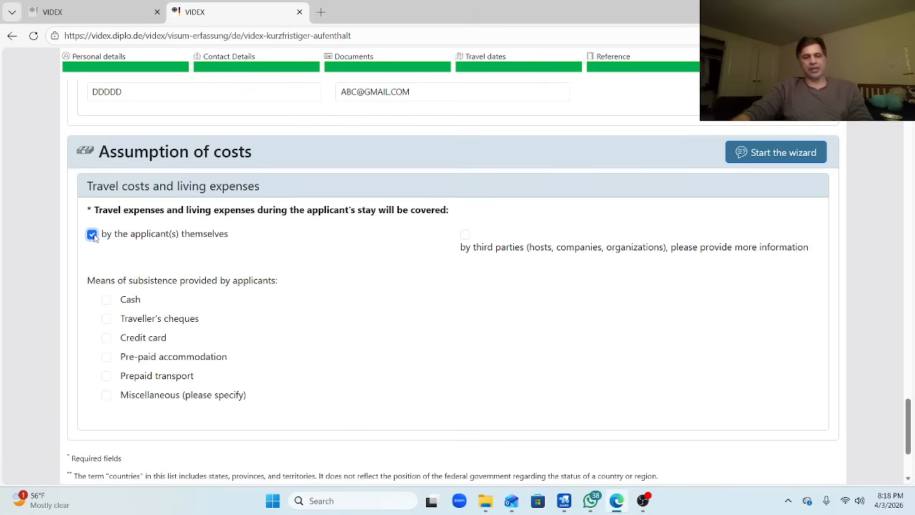
click(465, 236)
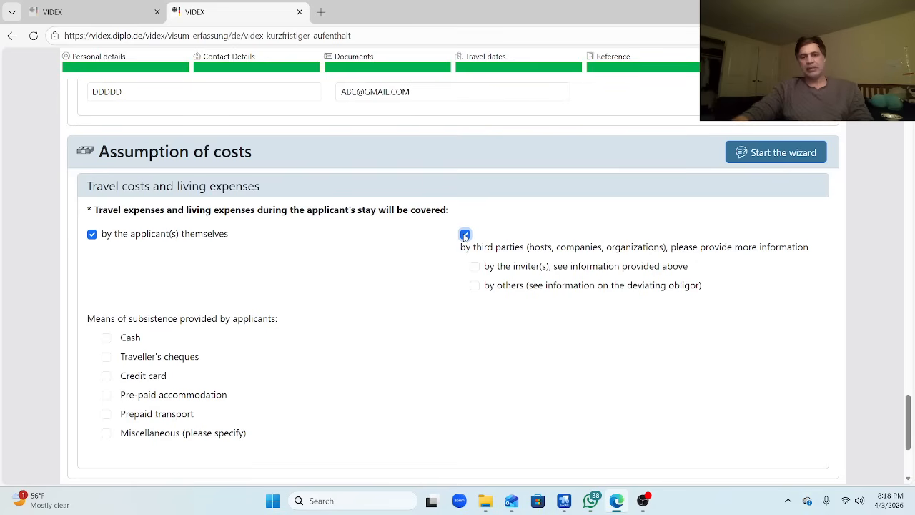
drag(558, 249, 779, 272)
click(690, 251)
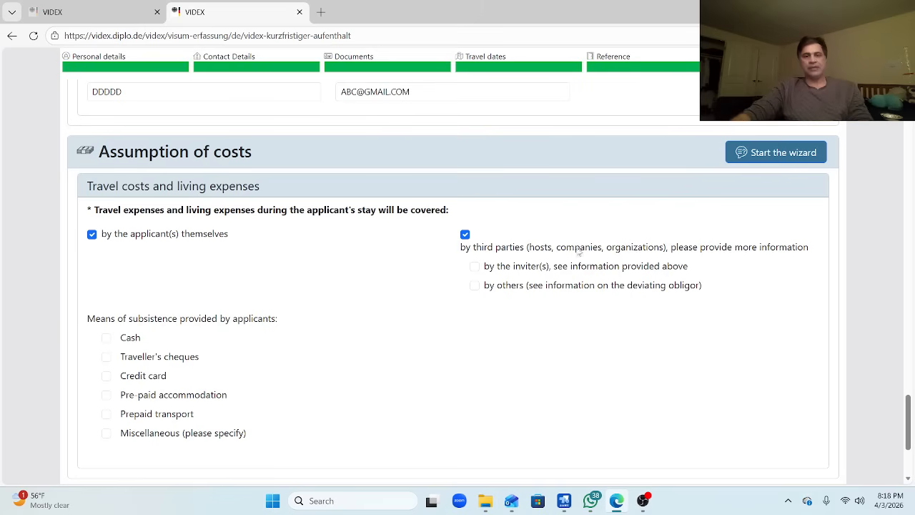
drag(562, 251, 644, 248)
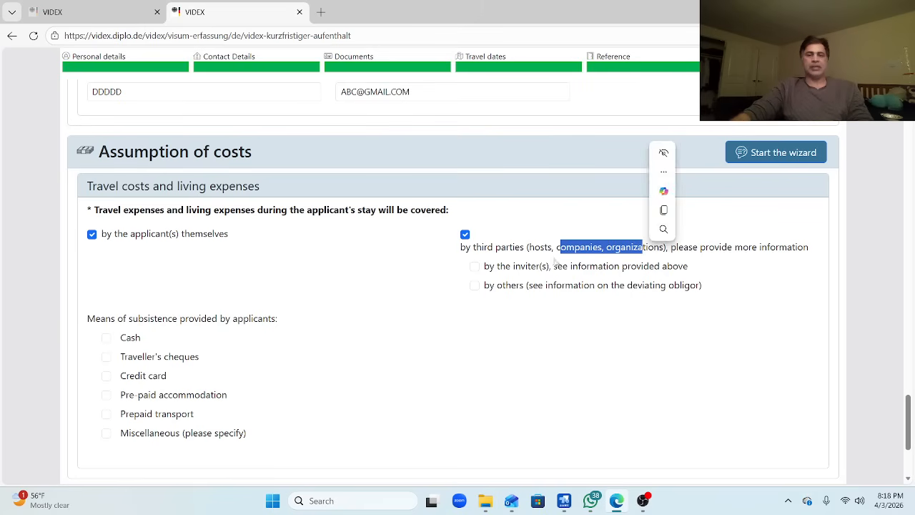
Keep applicant-covered costs ticked and leave the third-party option unticked.
scroll(907, 434, down, 2)
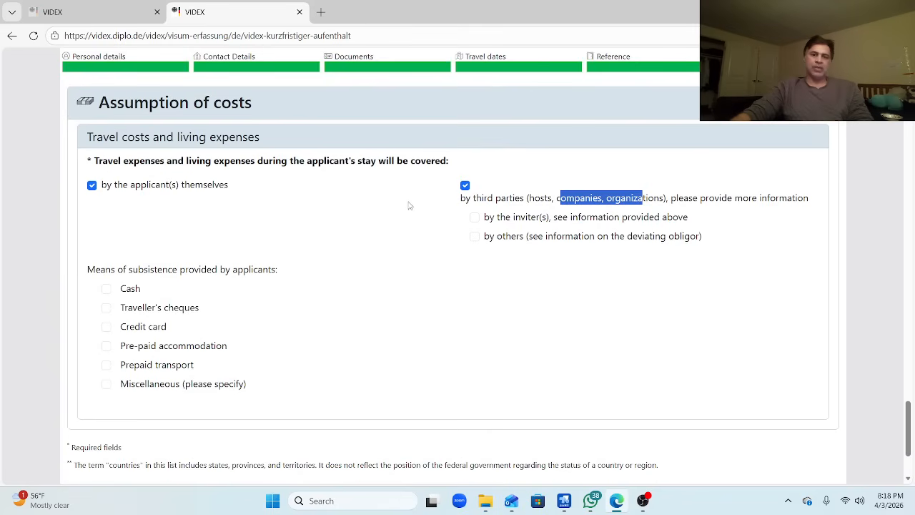
click(440, 198)
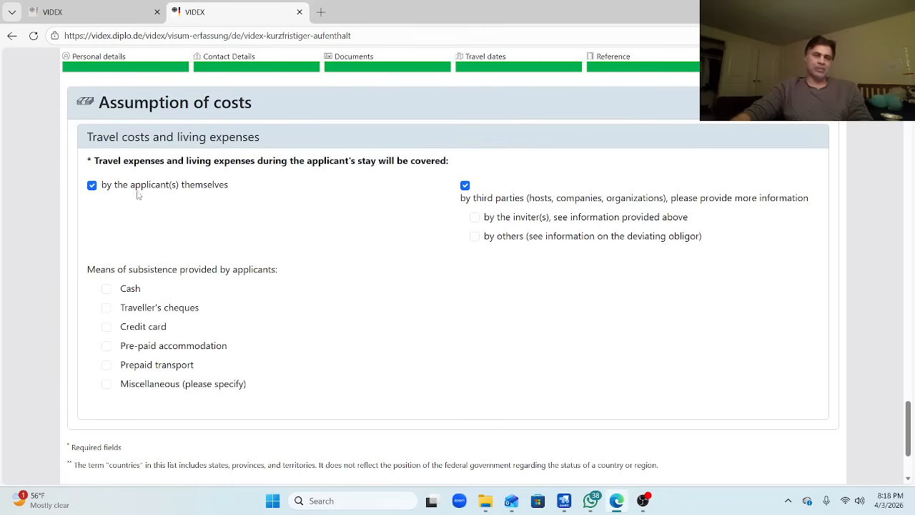
drag(136, 186, 197, 198)
click(160, 186)
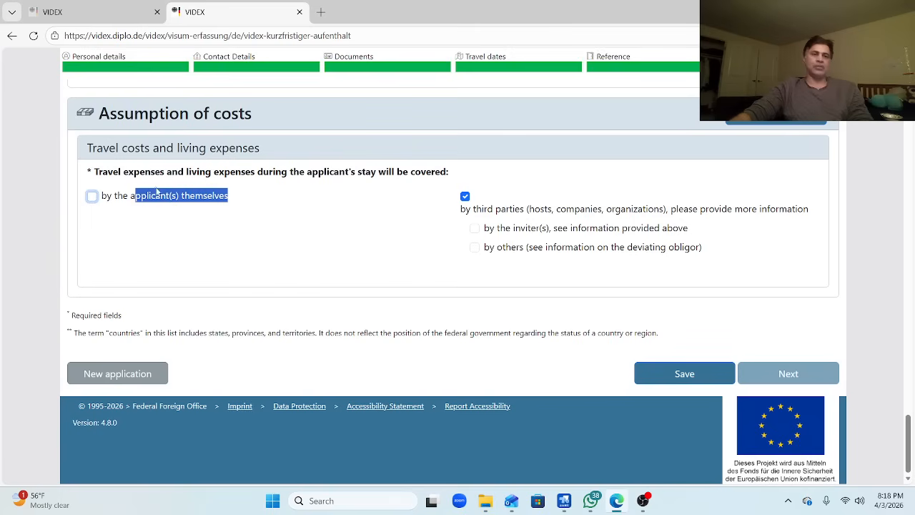
click(158, 203)
click(143, 201)
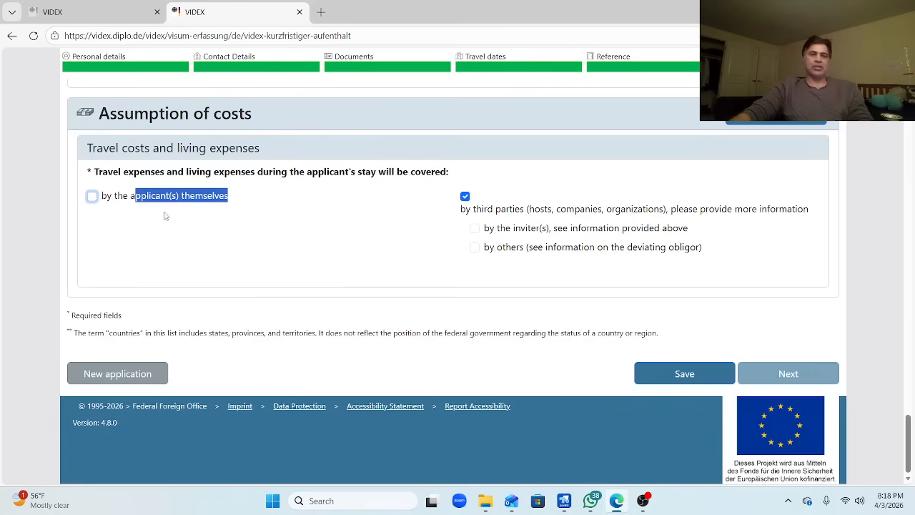
click(151, 198)
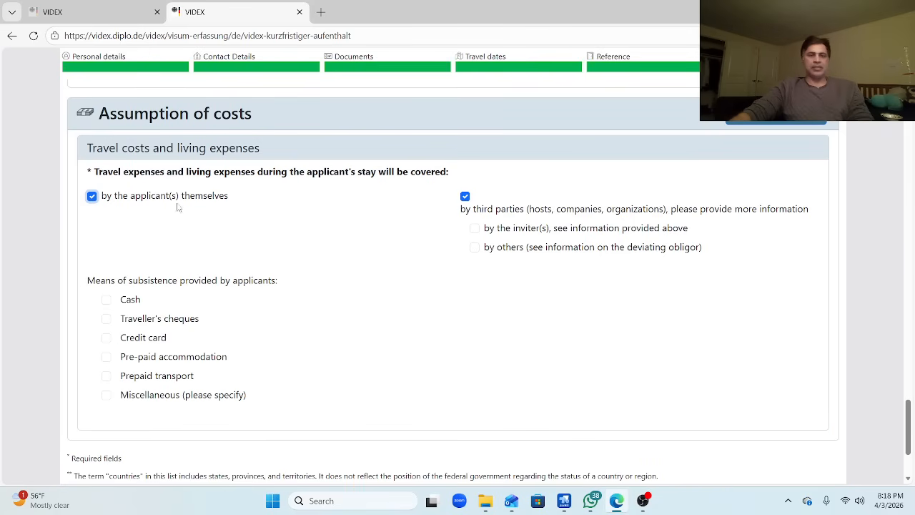
click(465, 197)
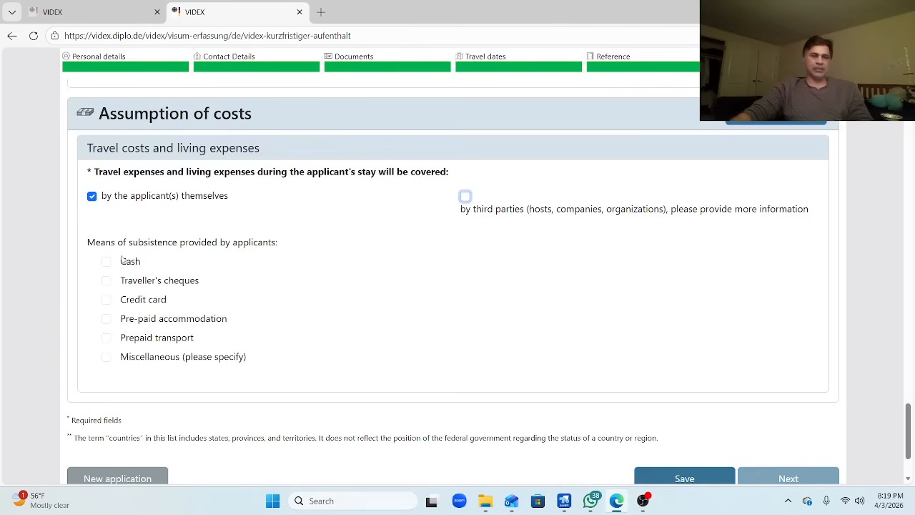
click(466, 197)
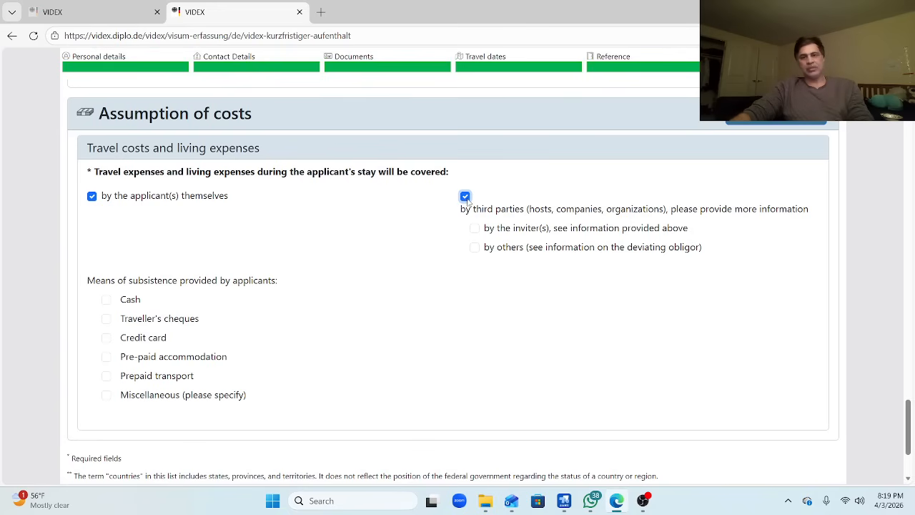
click(465, 197)
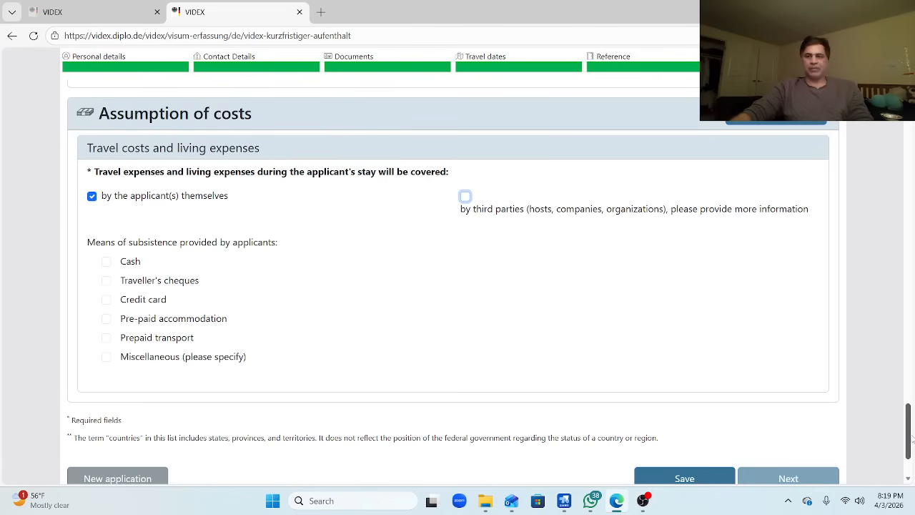
Tick Cash, Credit card and Pre-paid accommodation as means of subsistence.
scroll(539, 276, down, 1)
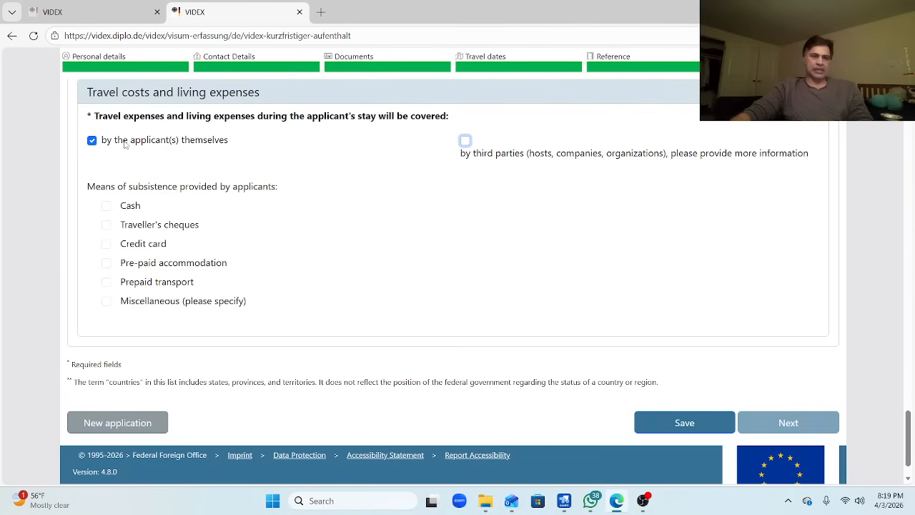
drag(127, 142, 209, 152)
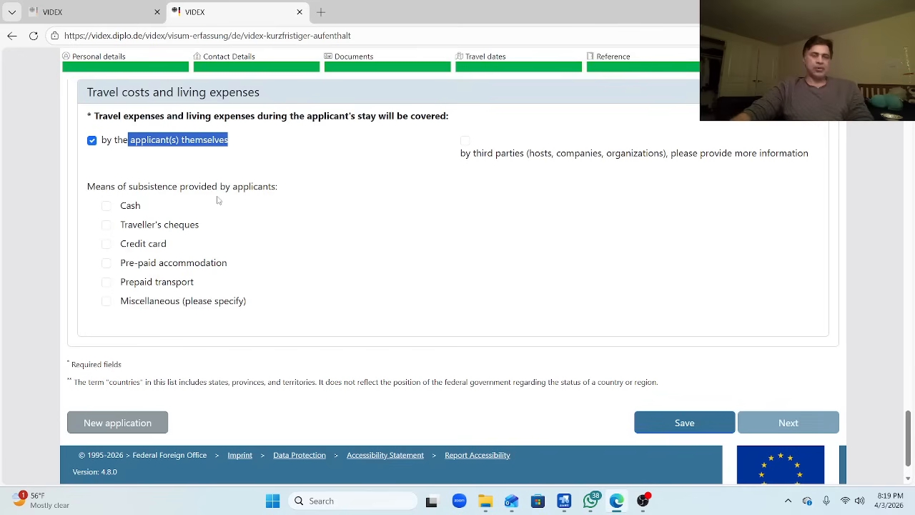
click(105, 206)
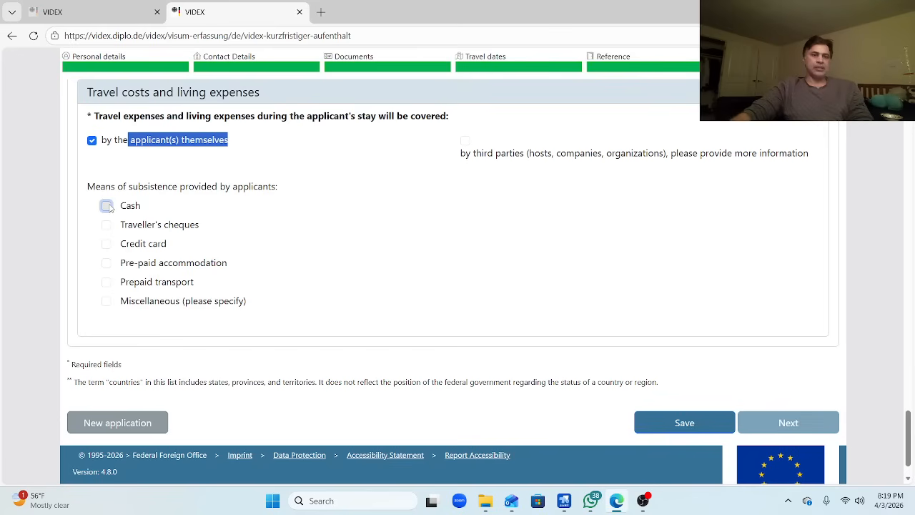
click(106, 244)
click(107, 263)
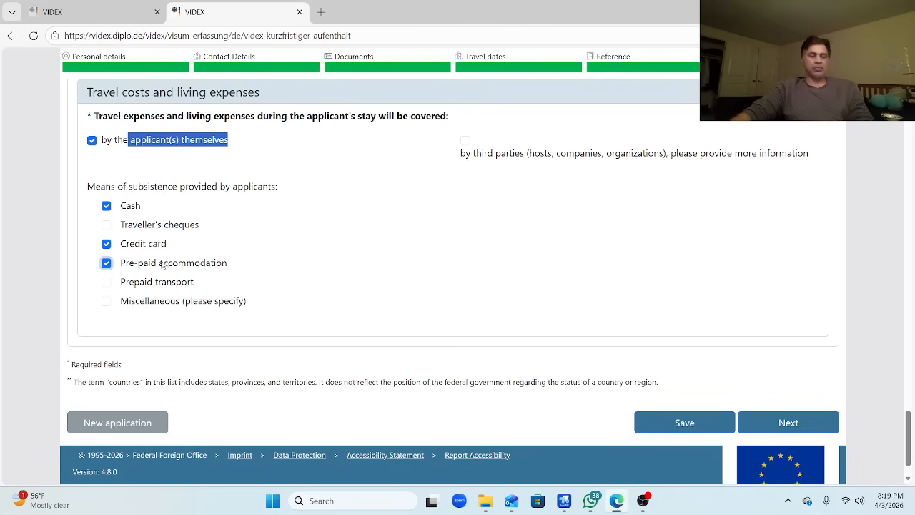
drag(133, 268, 227, 277)
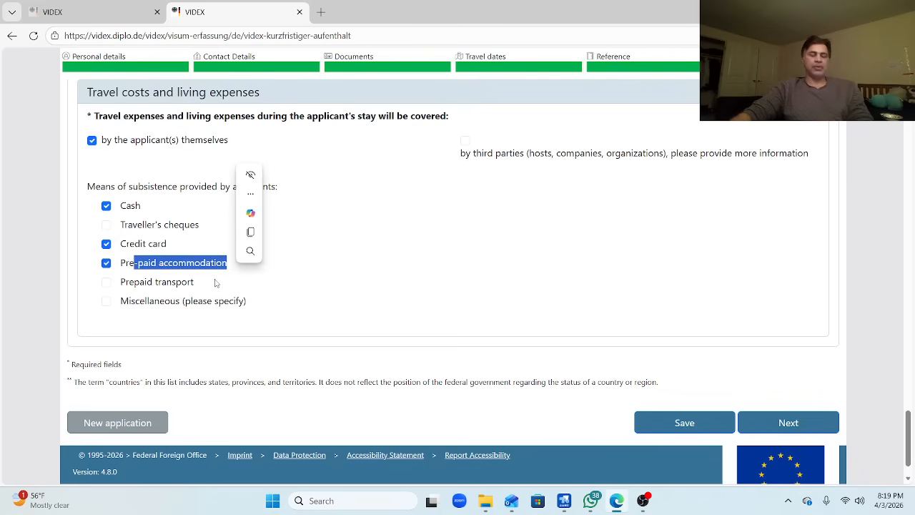
click(203, 279)
drag(131, 268, 225, 279)
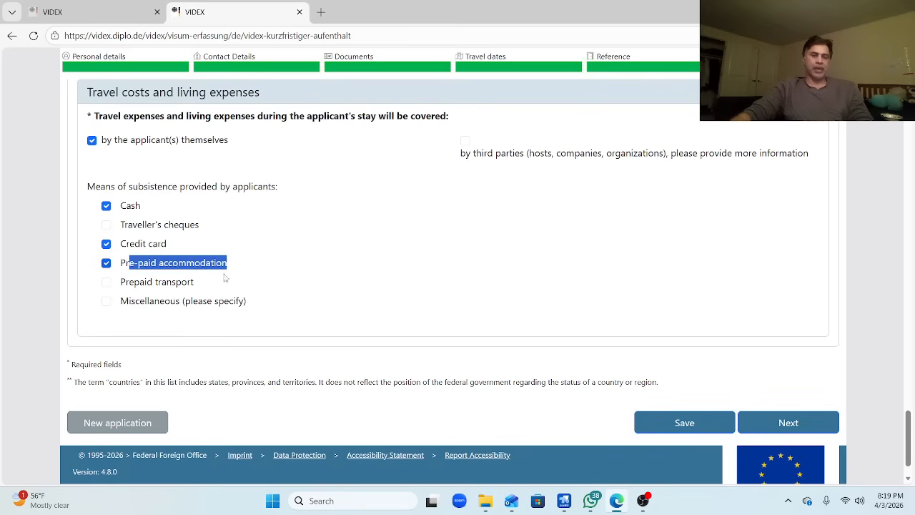
click(161, 264)
click(138, 265)
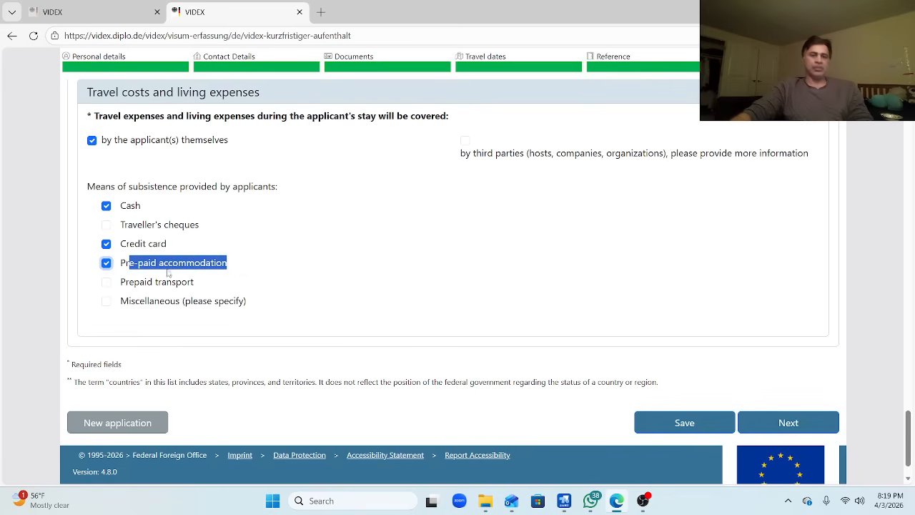
click(160, 269)
click(136, 270)
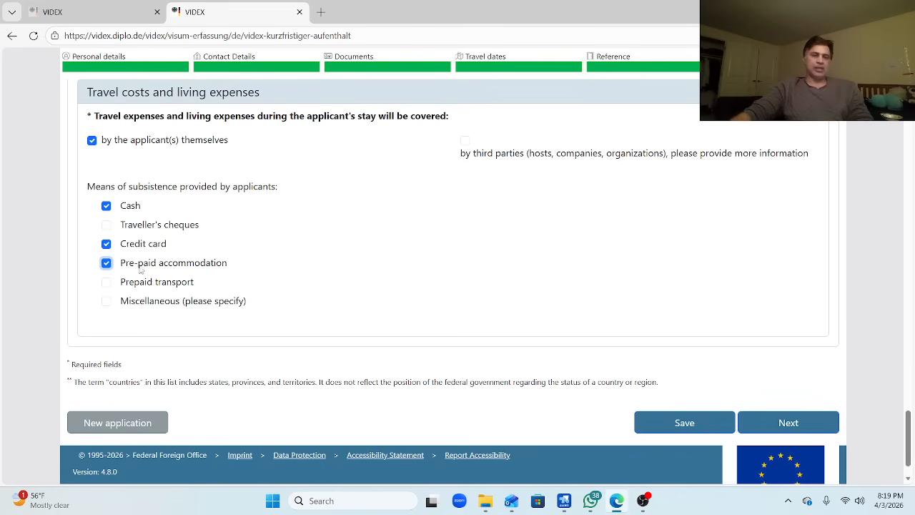
Tick Prepaid transport as a further means of subsistence.
click(108, 286)
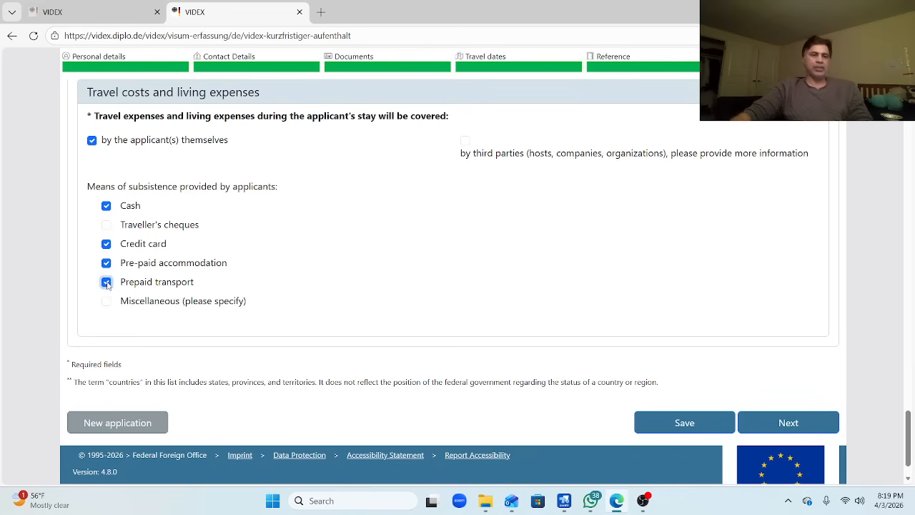
drag(145, 286, 164, 292)
click(148, 285)
click(199, 291)
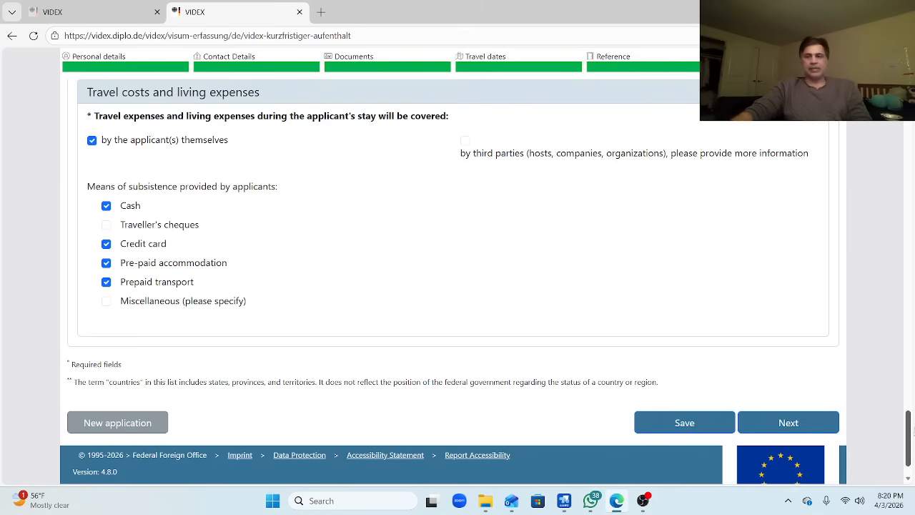
drag(907, 429, 908, 464)
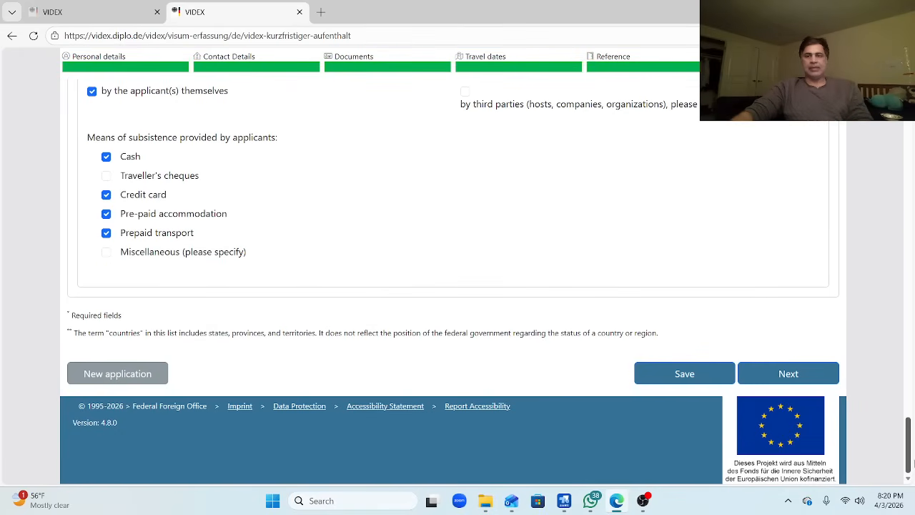
Submit the form with Next and choose Download PDF in the checked-data dialog.
click(778, 374)
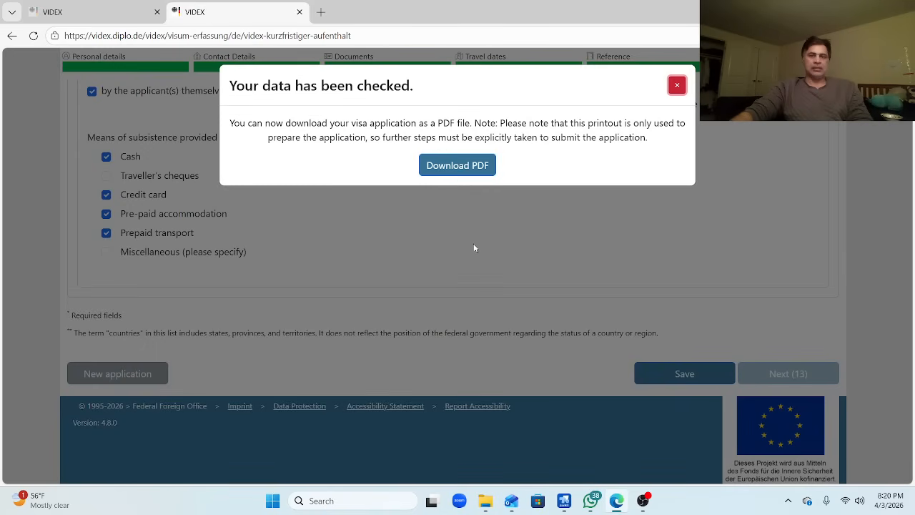
click(454, 166)
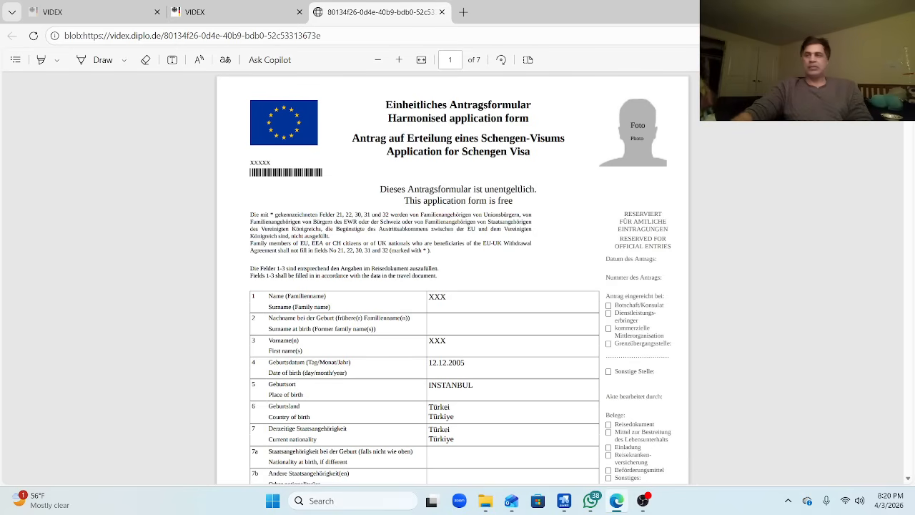
scroll(458, 286, down, 3)
scroll(458, 286, down, 5)
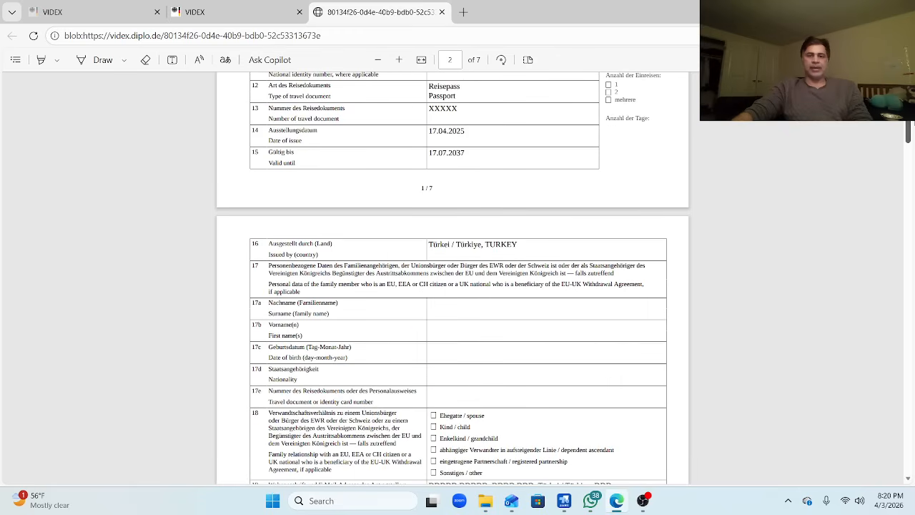
scroll(911, 176, down, 10)
drag(911, 175, 892, 147)
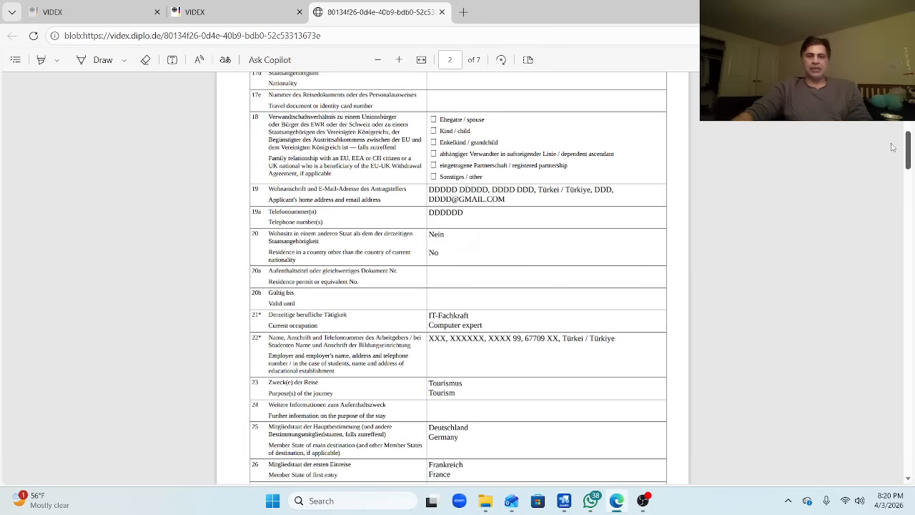
scroll(892, 148, up, 8)
scroll(453, 279, up, 4)
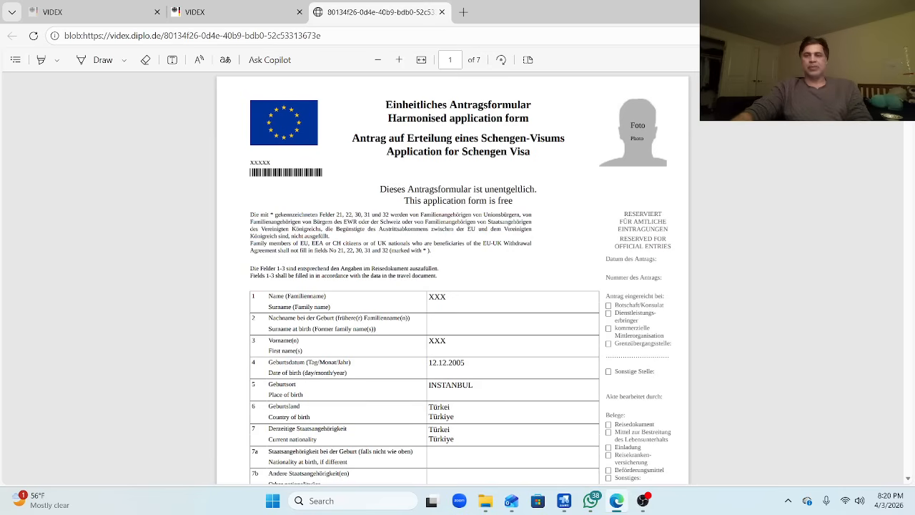
scroll(453, 279, down, 2)
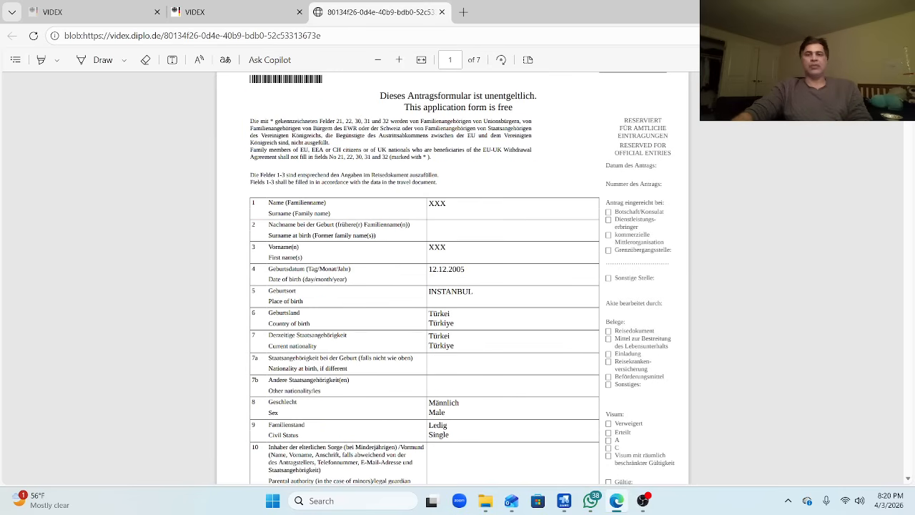
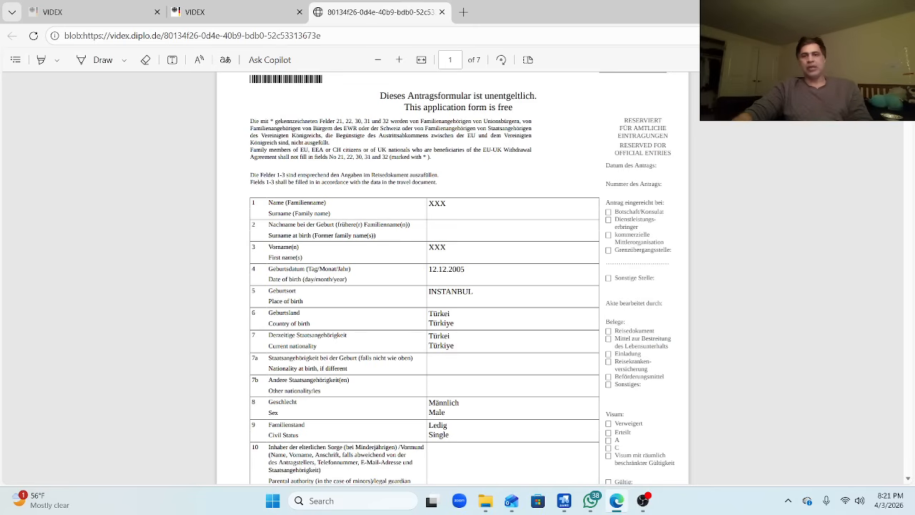
Return to the VIDEX form tab with the 'Your data has been checked' dialog.
click(233, 7)
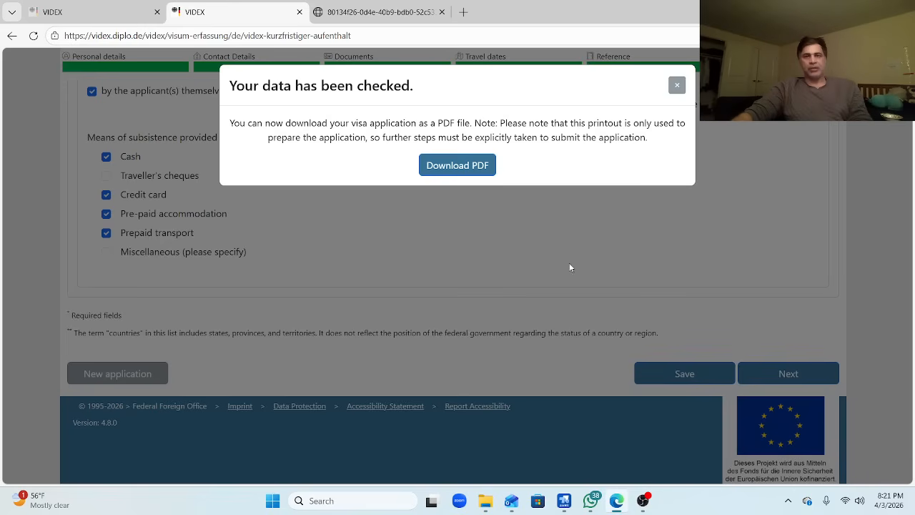
Close the data-checked dialog and download the application data file with Save at the form's bottom.
click(676, 85)
drag(908, 452, 910, 476)
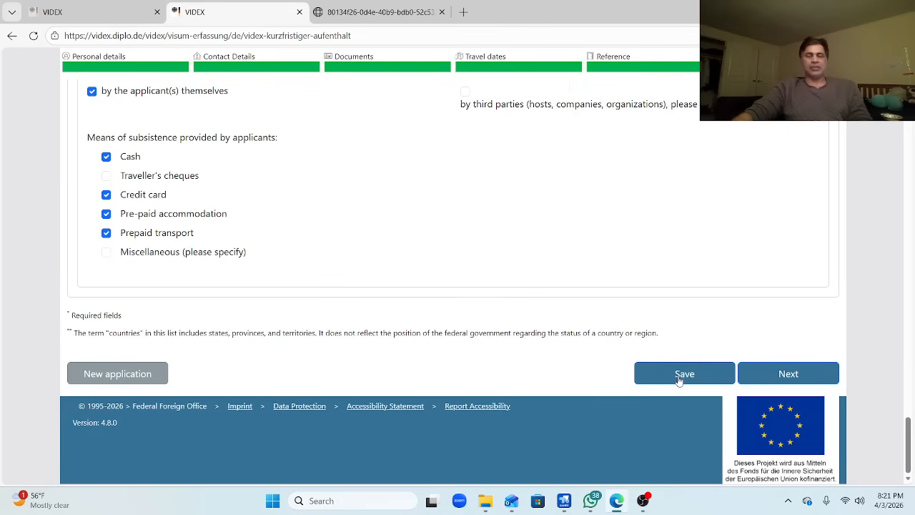
drag(909, 445, 913, 493)
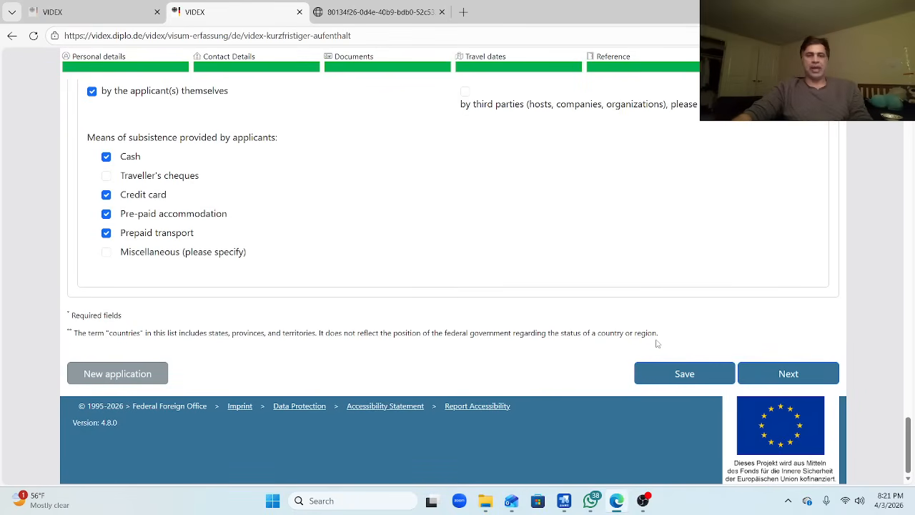
click(693, 375)
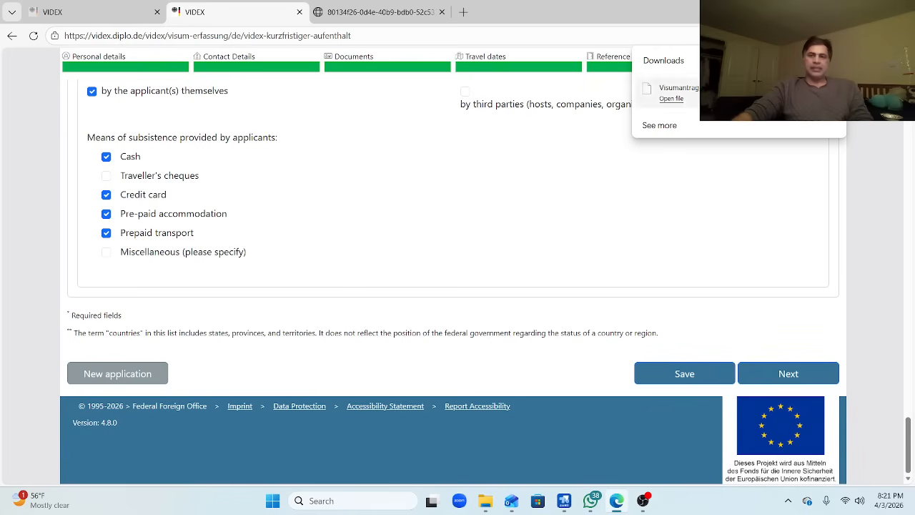
drag(909, 432, 908, 80)
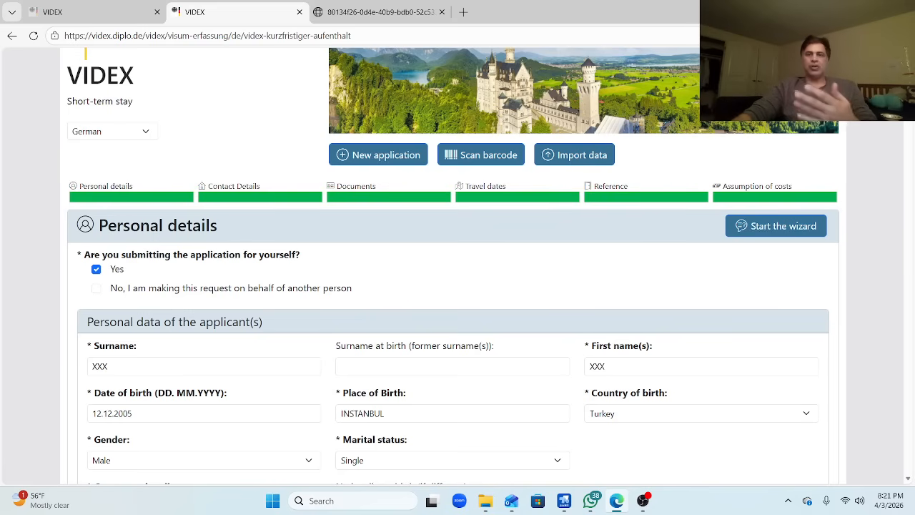
click(569, 157)
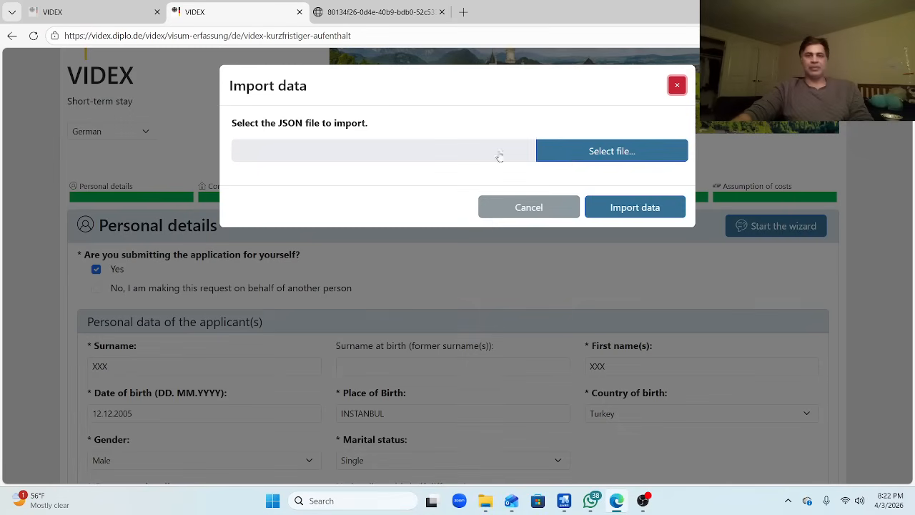
click(286, 133)
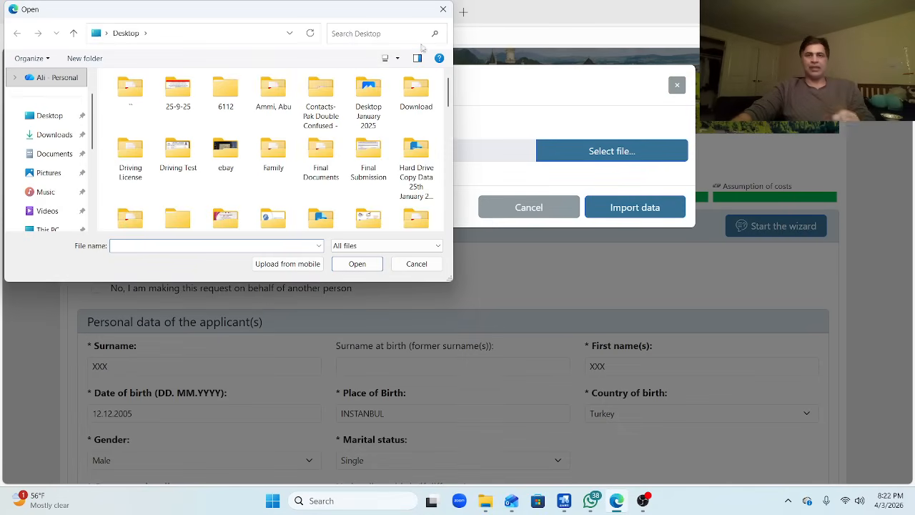
click(444, 9)
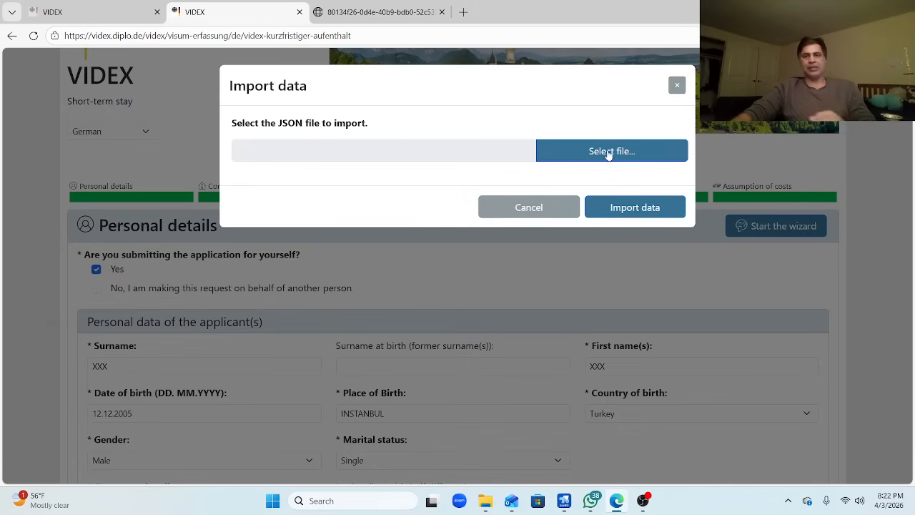
click(676, 86)
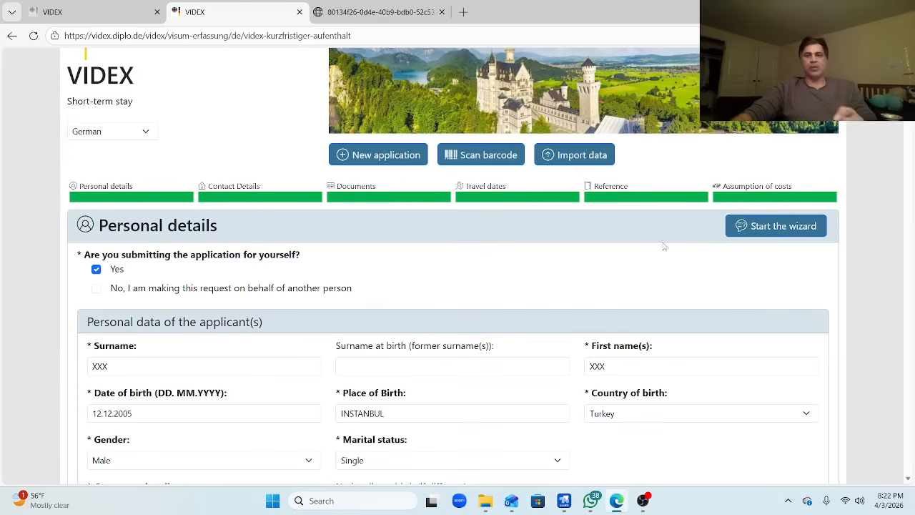
drag(910, 86, 912, 455)
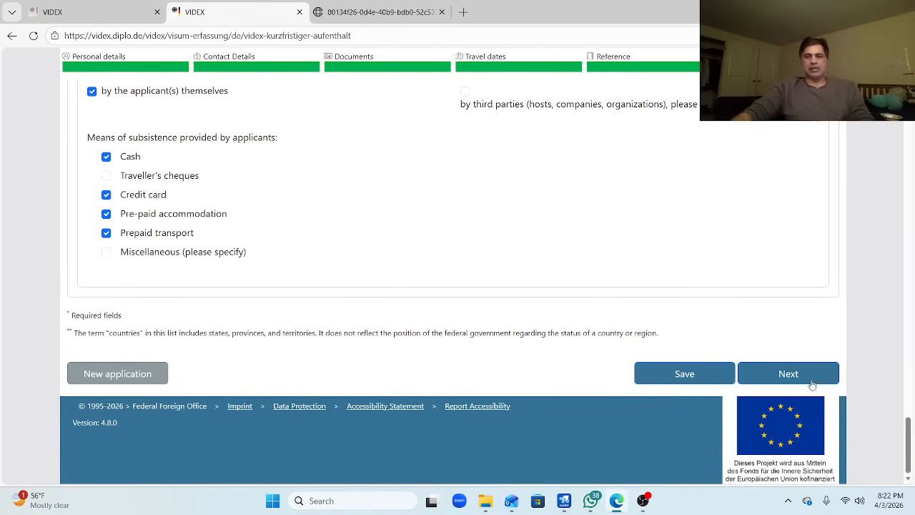
Generate the application PDF and check its surname and first name values.
click(789, 373)
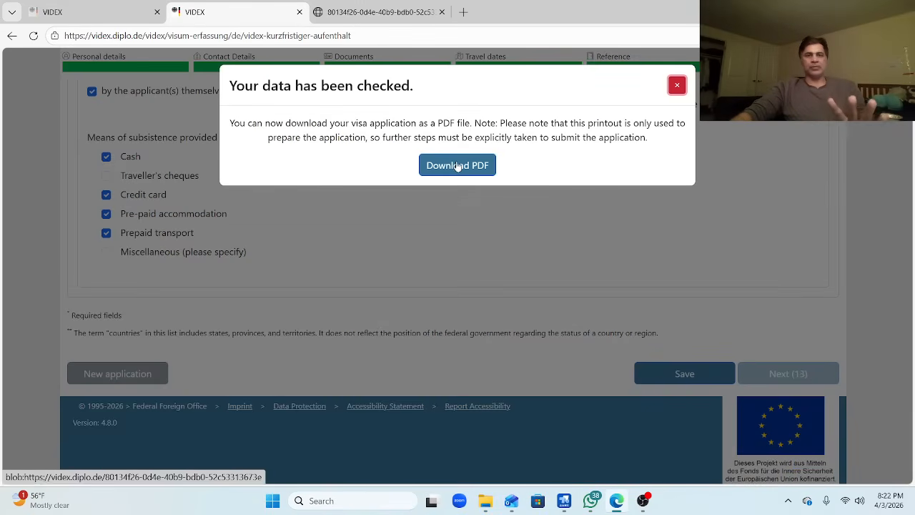
click(379, 11)
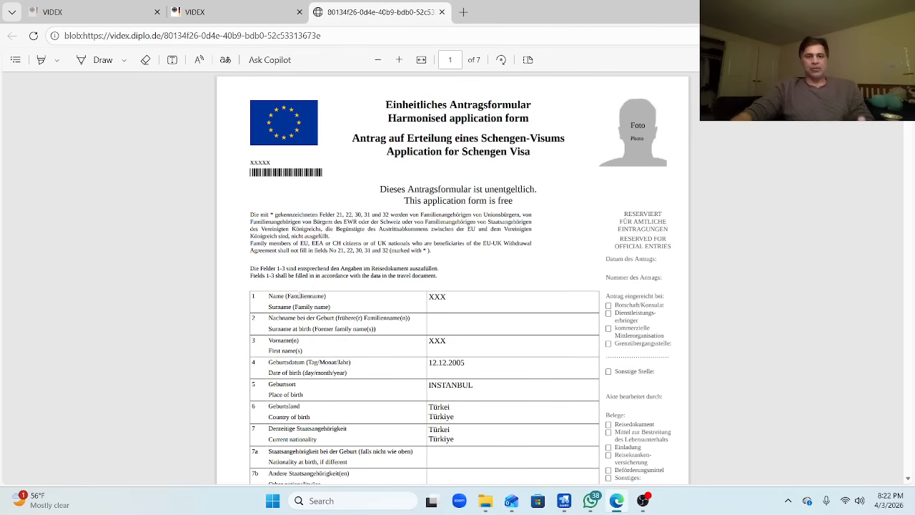
drag(431, 299, 440, 300)
drag(429, 341, 435, 342)
click(375, 317)
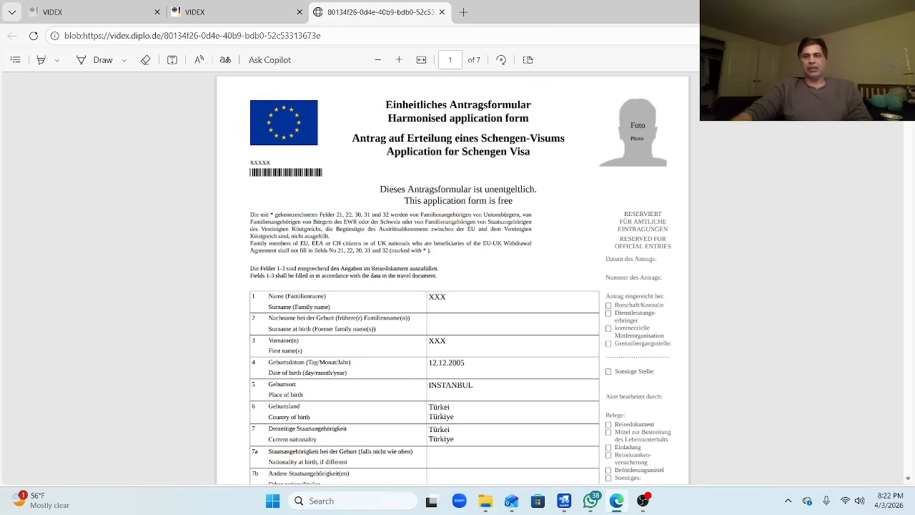
Scroll through the PDF checking the place of birth INSTANBUL, then return to page 1.
scroll(441, 126, down, 3)
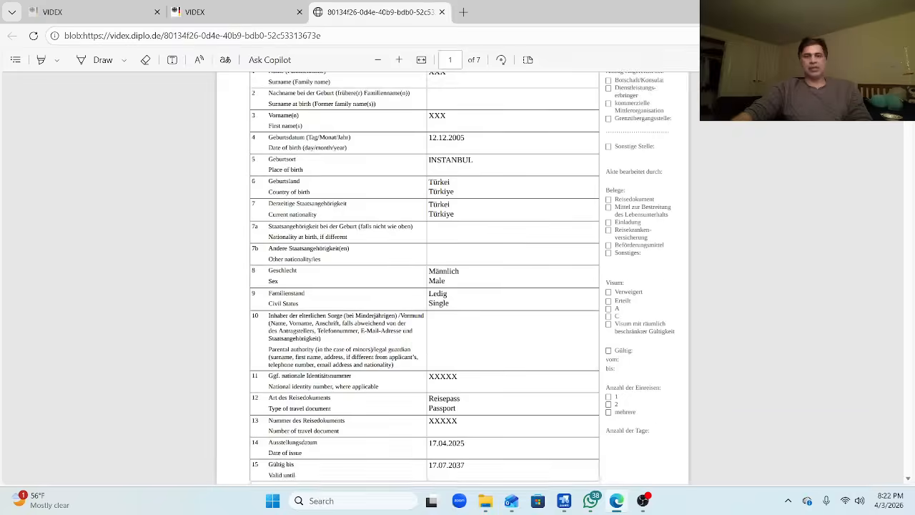
double_click(456, 151)
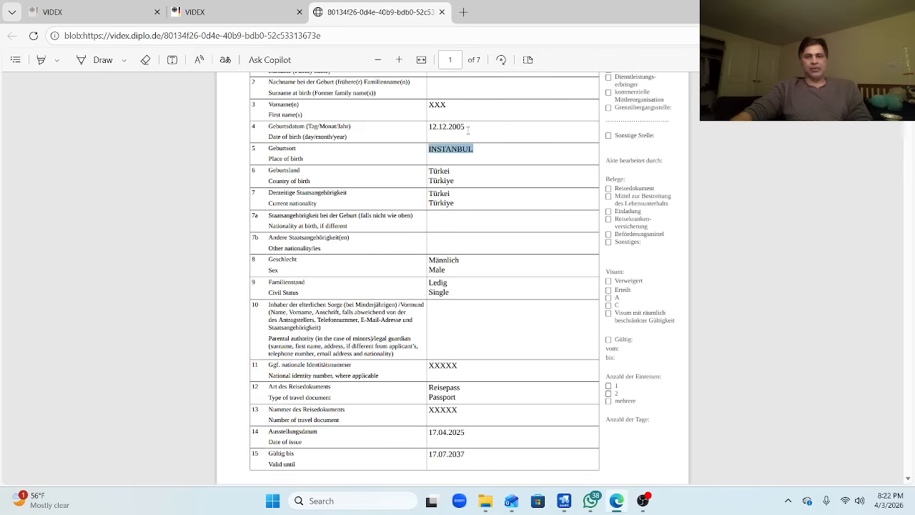
click(451, 176)
drag(909, 104, 913, 211)
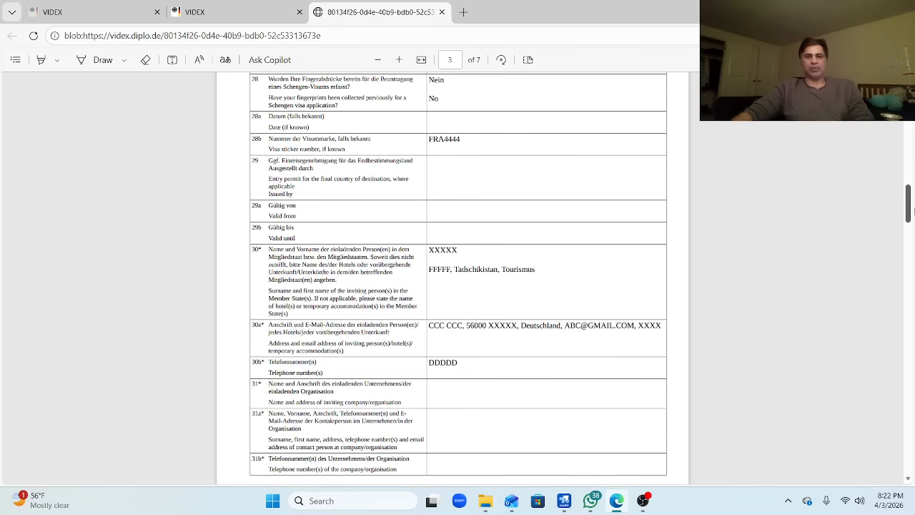
drag(433, 139, 489, 159)
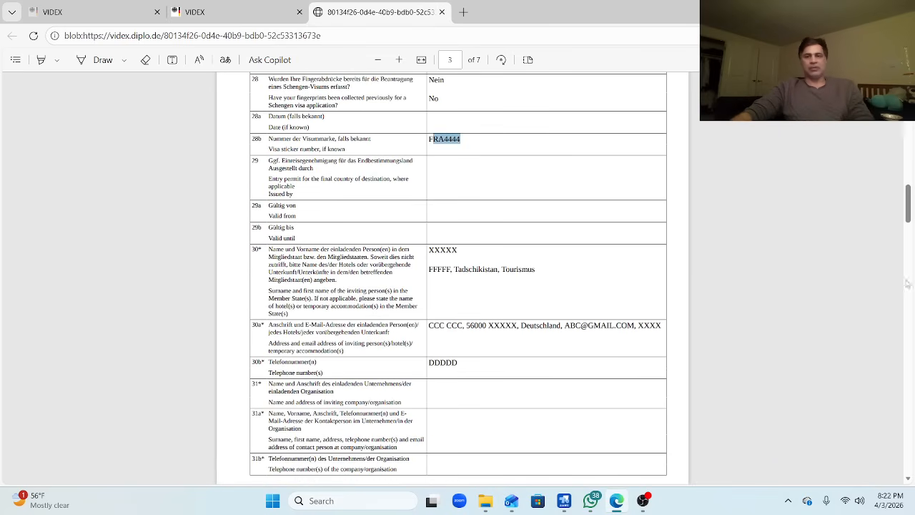
drag(910, 201, 903, 350)
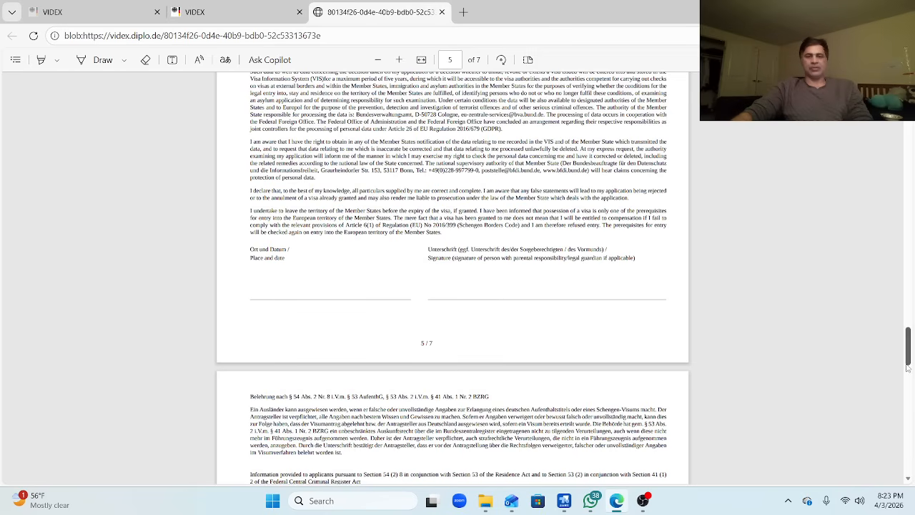
drag(908, 350, 908, 73)
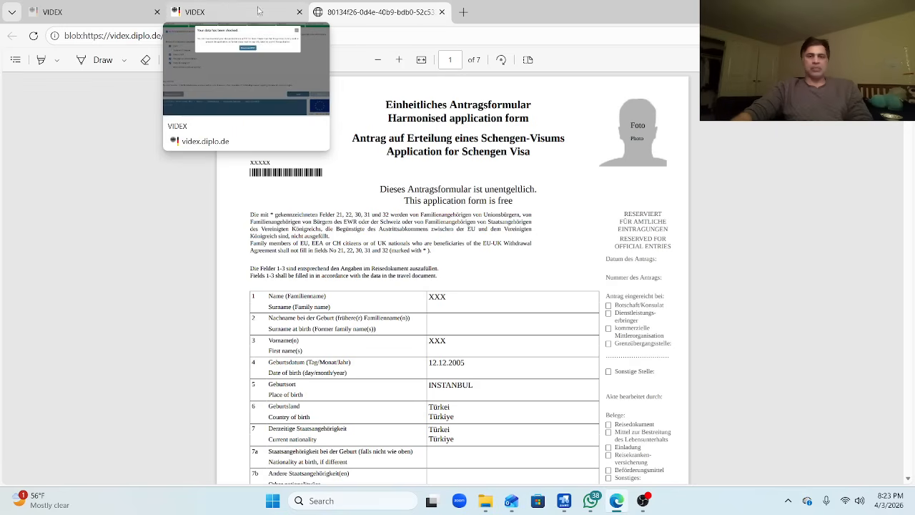
Return to the application form tab and dismiss the data-checked message.
click(213, 6)
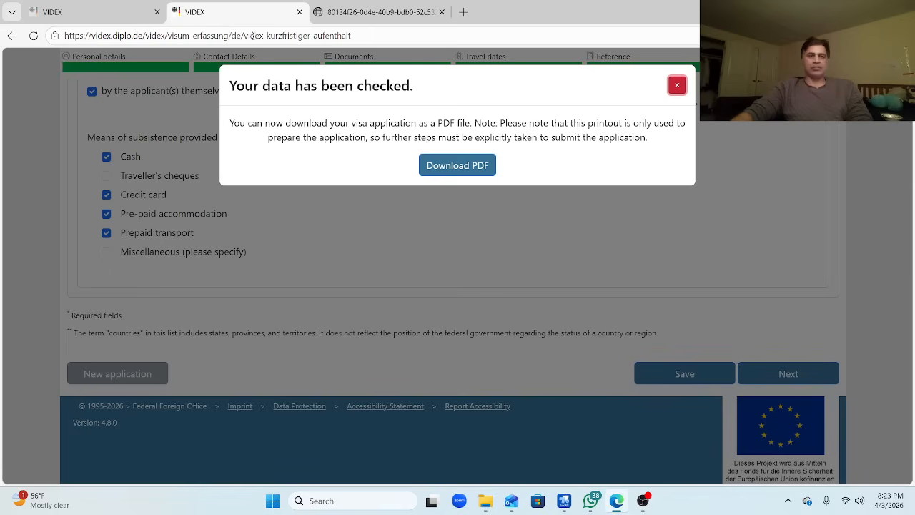
click(677, 85)
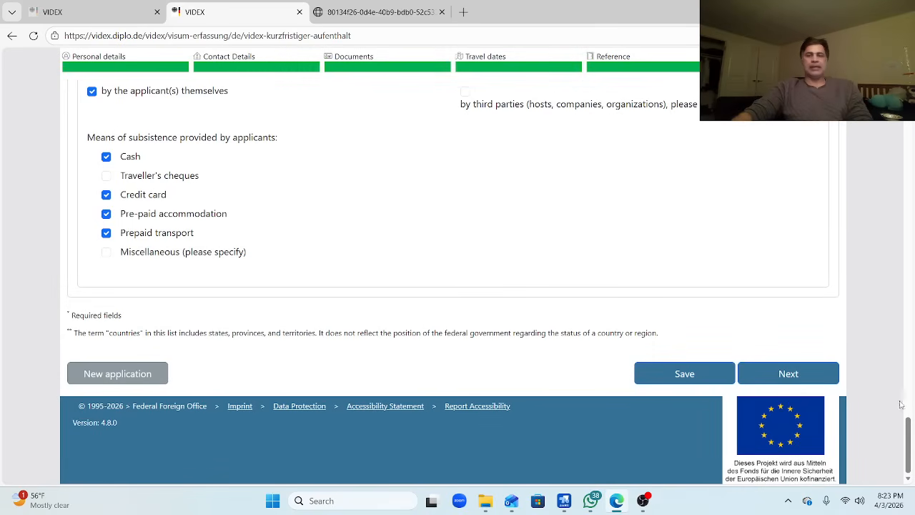
drag(908, 444, 887, 168)
scroll(886, 168, up, 10)
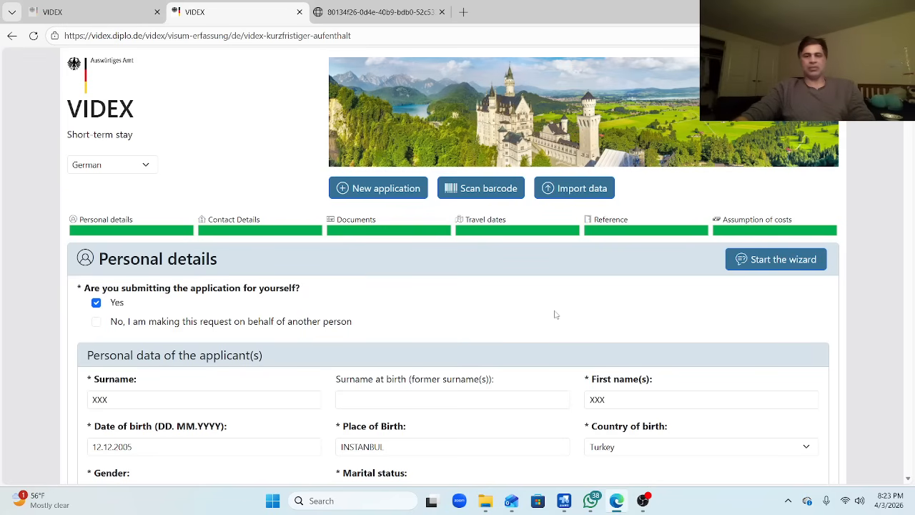
In the PDF, highlight the introductory paragraph and the notes about fields 1-3.
click(395, 9)
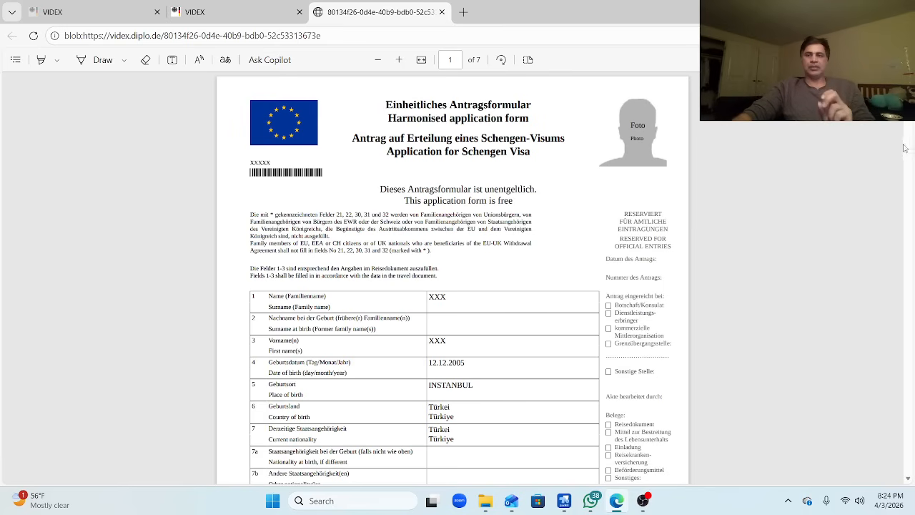
drag(912, 72, 913, 90)
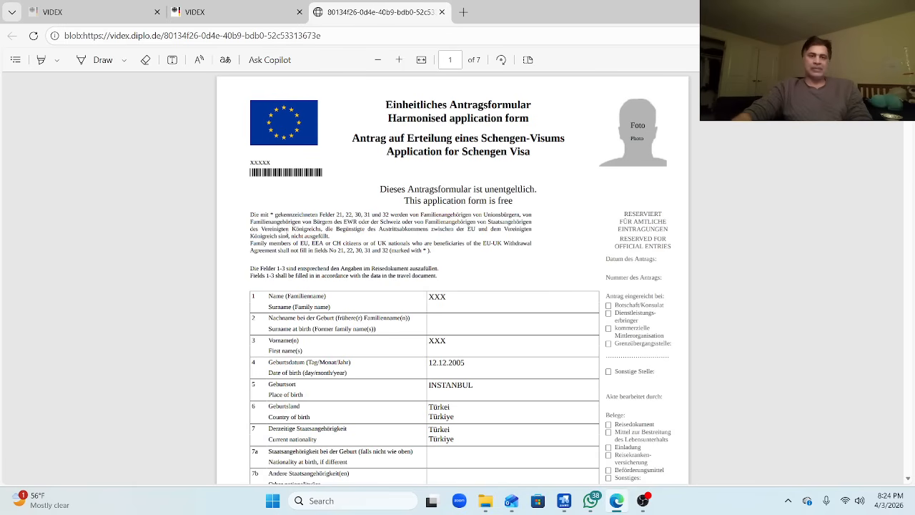
drag(263, 217, 436, 230)
drag(250, 214, 344, 230)
drag(279, 236, 337, 252)
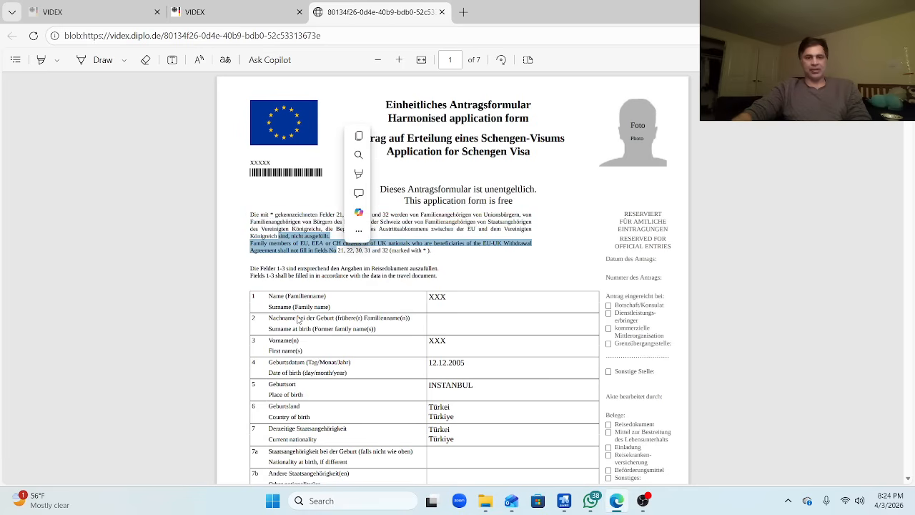
Inspect the surname-at-birth and date-of-birth (day/month/year) labels, then return to the filled form.
drag(265, 318, 414, 328)
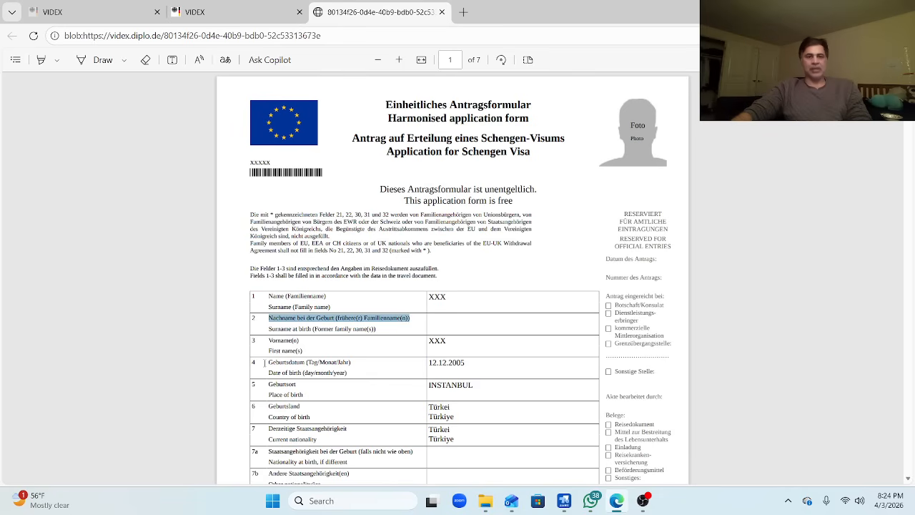
mouse_move(270, 362)
mouse_down()
mouse_move(374, 368)
mouse_move(274, 352)
mouse_move(265, 362)
mouse_up()
click(346, 369)
click(319, 374)
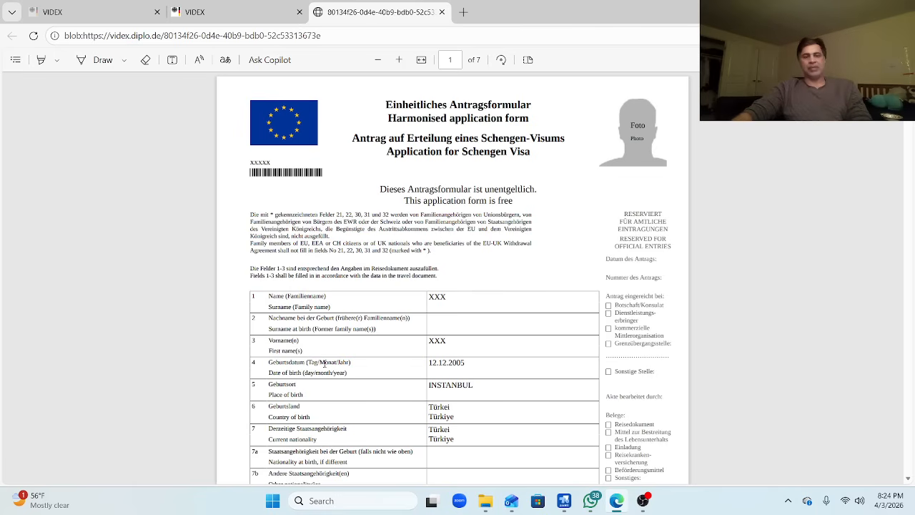
drag(304, 373, 347, 373)
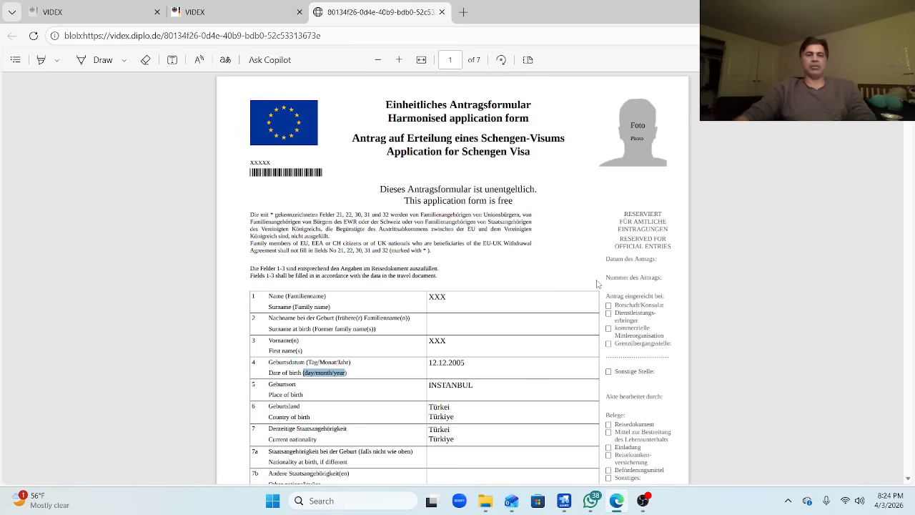
drag(912, 87, 913, 439)
drag(909, 397, 895, 78)
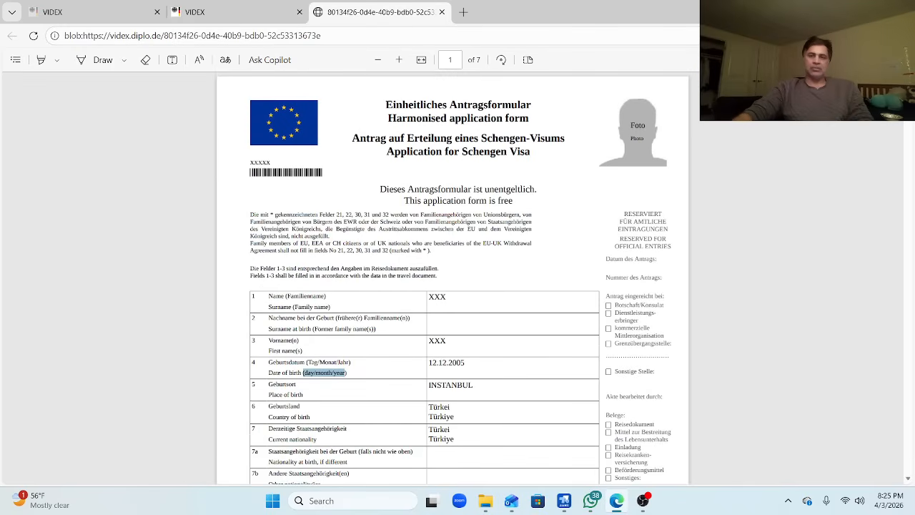
click(243, 12)
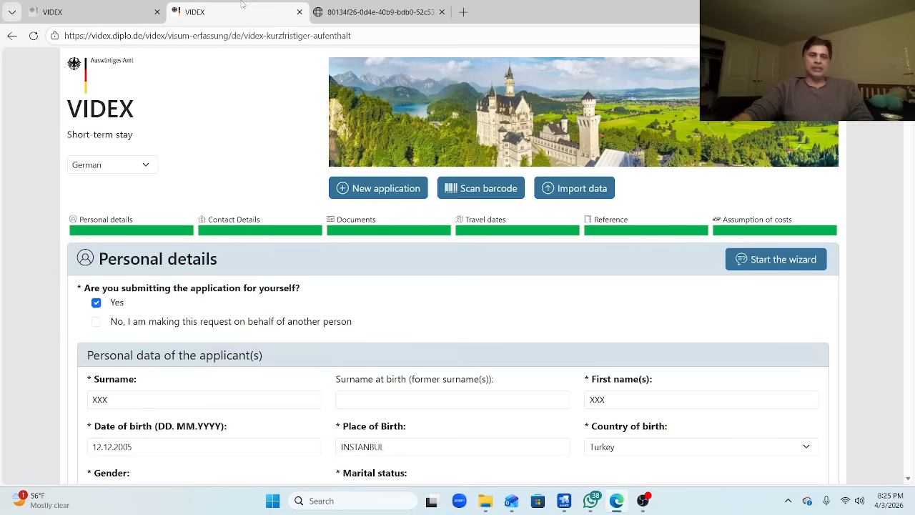
Switch between the empty form, filled form and PDF tabs, then go back to the videx.diplo.de results.
click(69, 6)
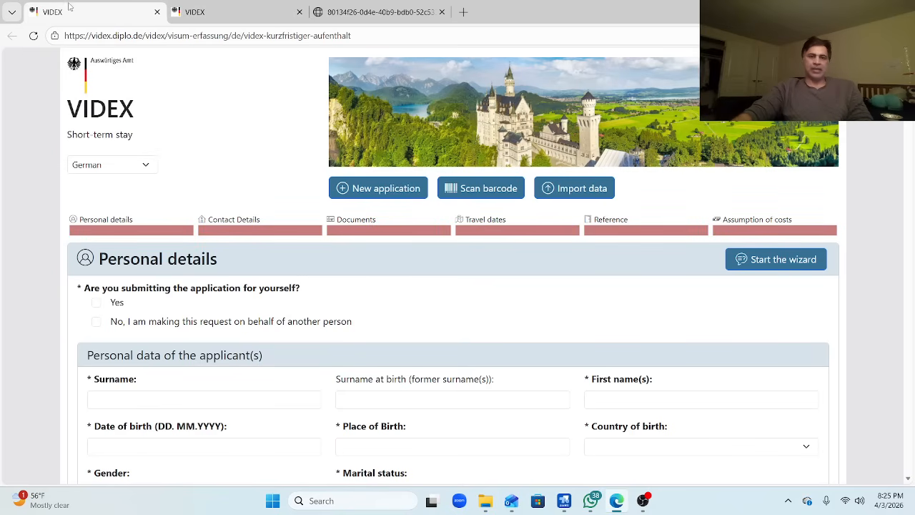
click(227, 6)
click(368, 5)
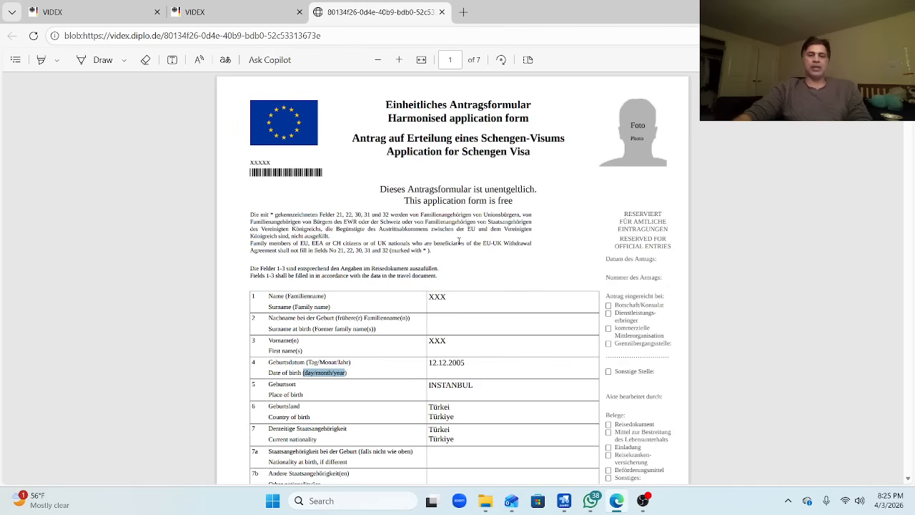
click(215, 10)
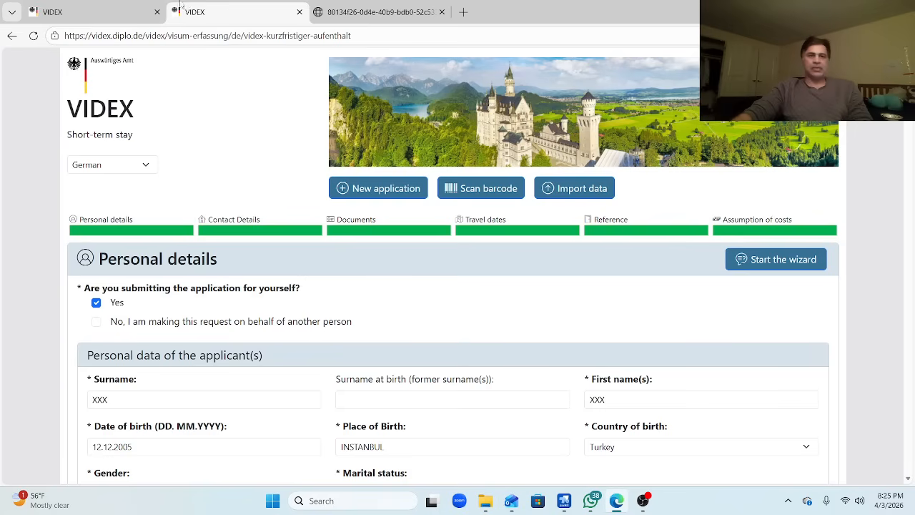
click(105, 6)
click(186, 8)
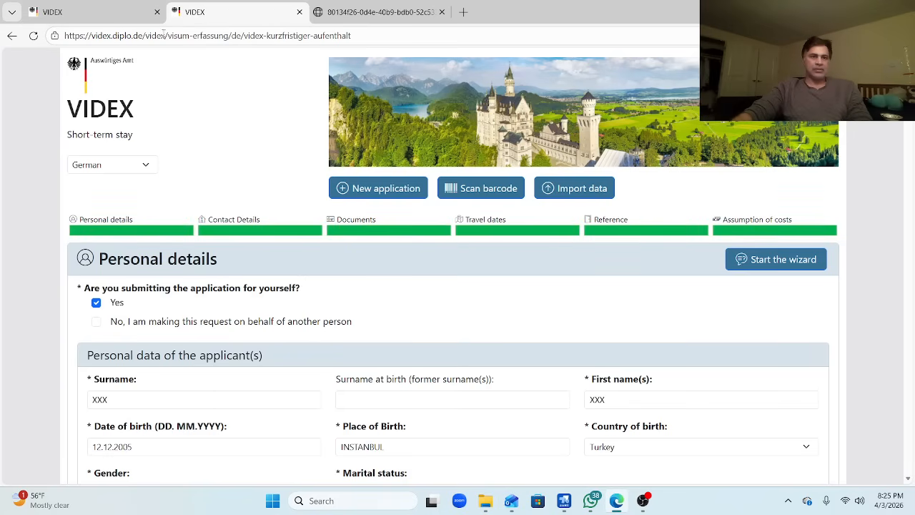
click(10, 36)
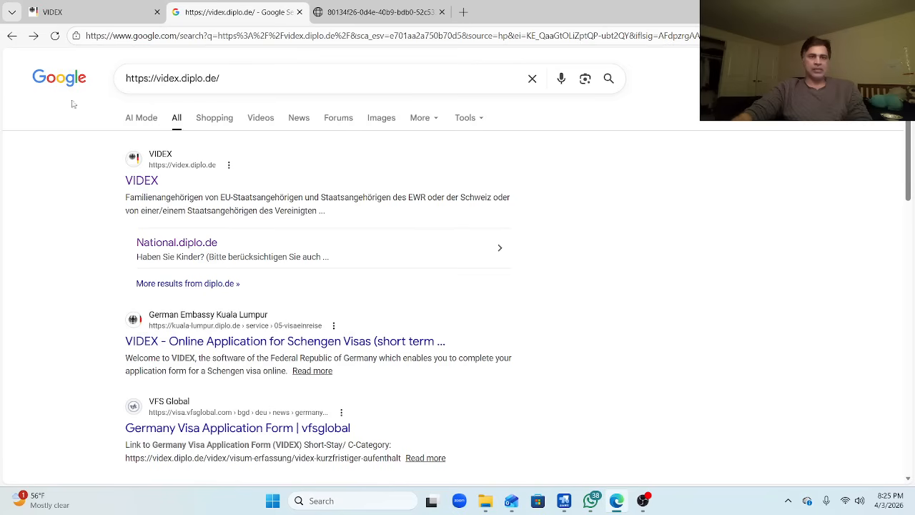
Open the German Embassy Kuala Lumpur result 'VIDEX - Online Application for Schengen Visas'.
click(147, 182)
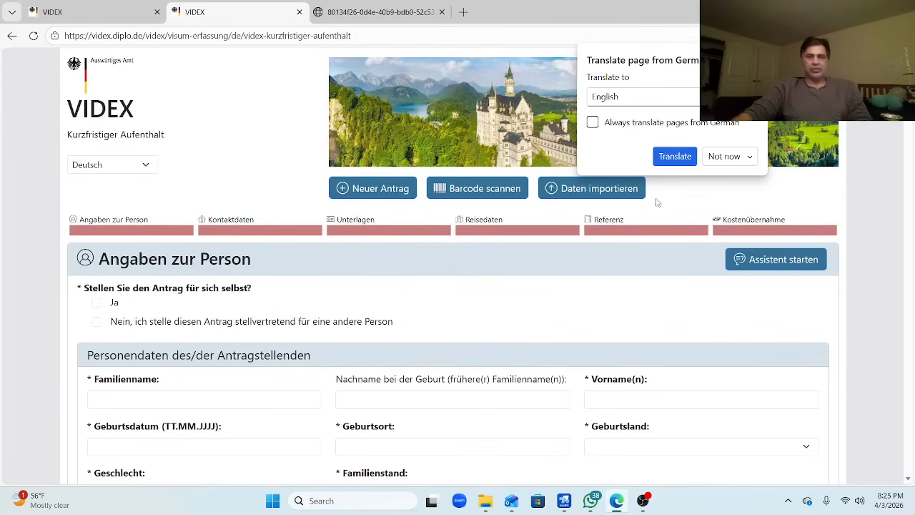
click(6, 33)
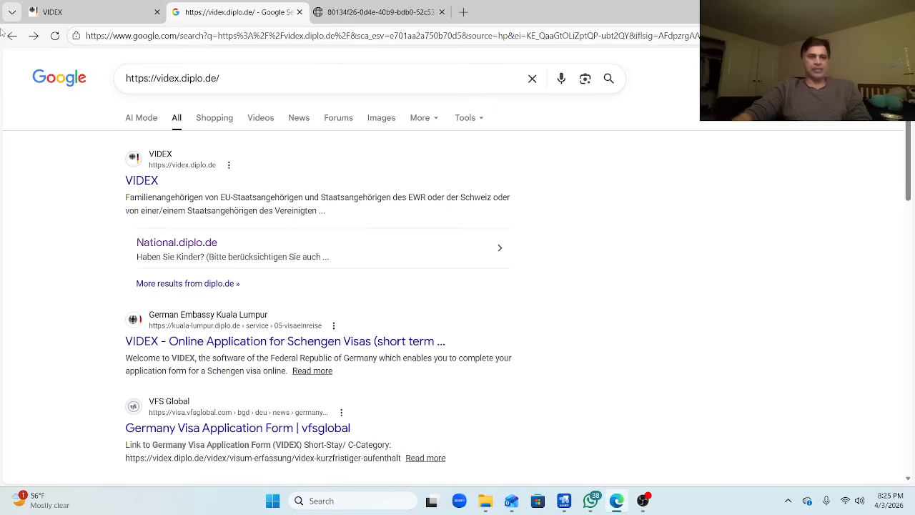
click(281, 341)
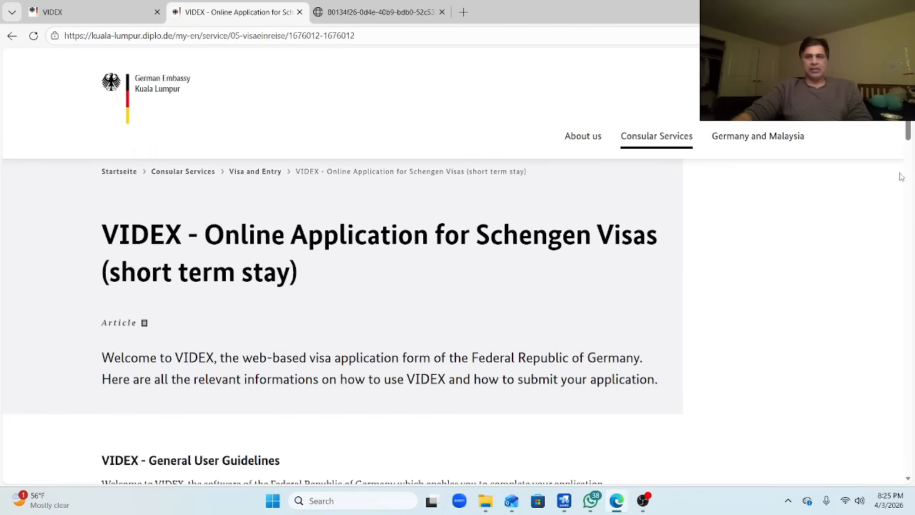
Read through the embassy's VIDEX guidelines and open the 'Schengen Visa Application Form - fillable online (VIDEX)' card.
scroll(910, 132, down, 3)
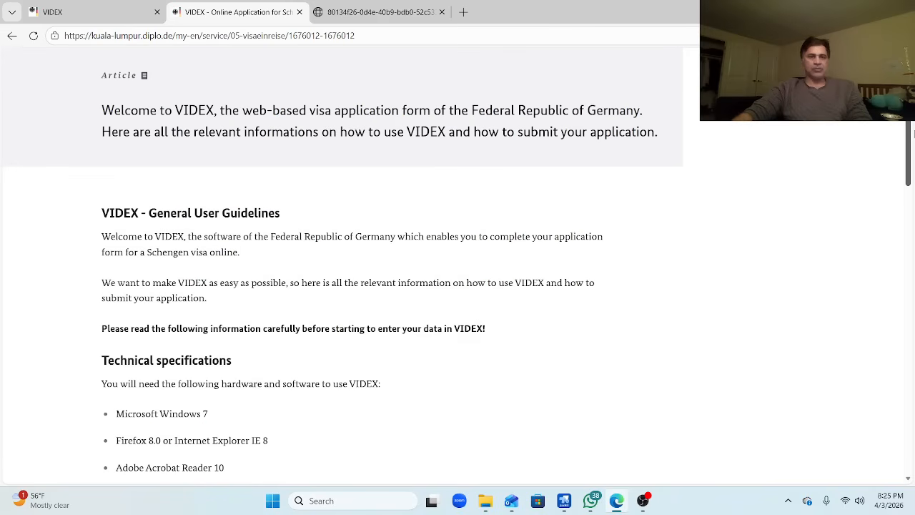
scroll(913, 132, down, 6)
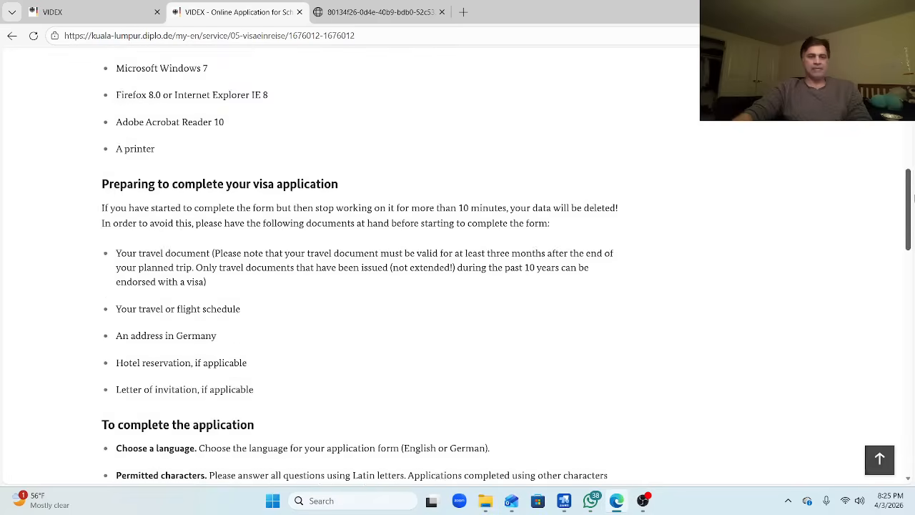
drag(913, 238, 913, 310)
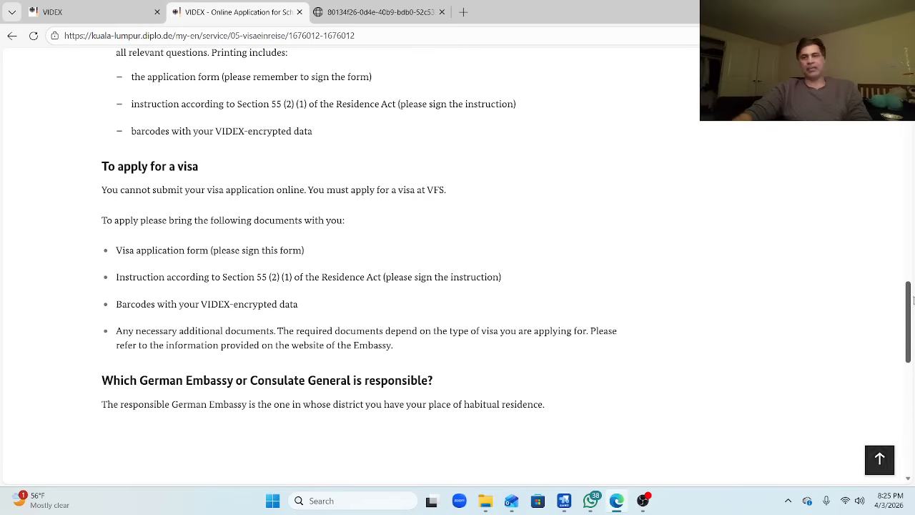
scroll(909, 301, down, 1)
drag(909, 301, 914, 207)
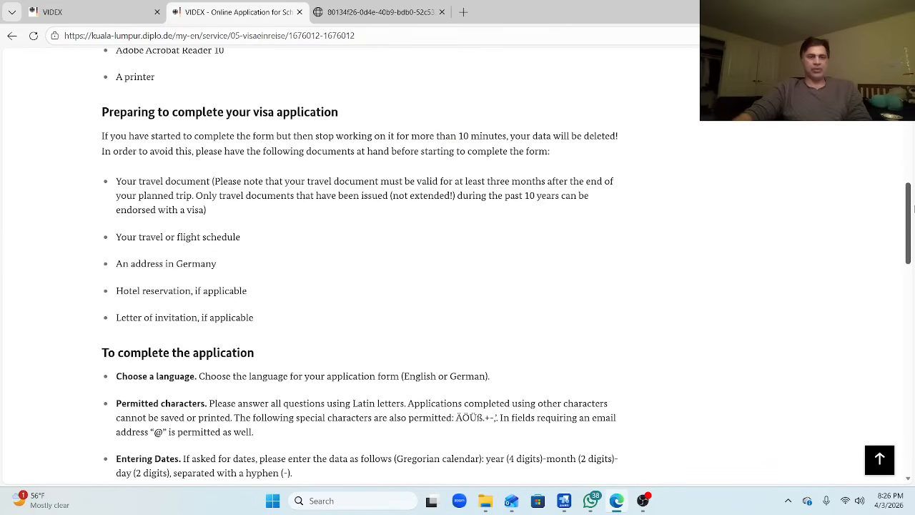
drag(914, 209, 913, 209)
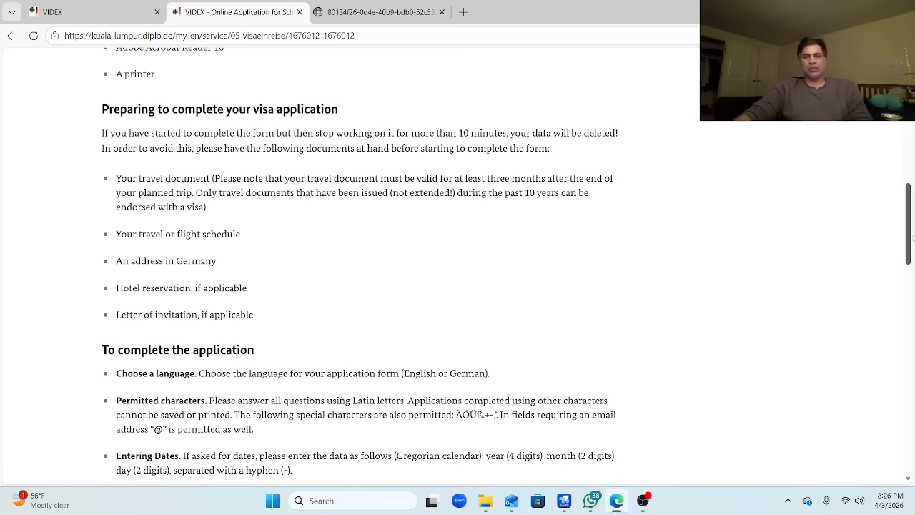
scroll(912, 238, down, 3)
drag(911, 234, 913, 293)
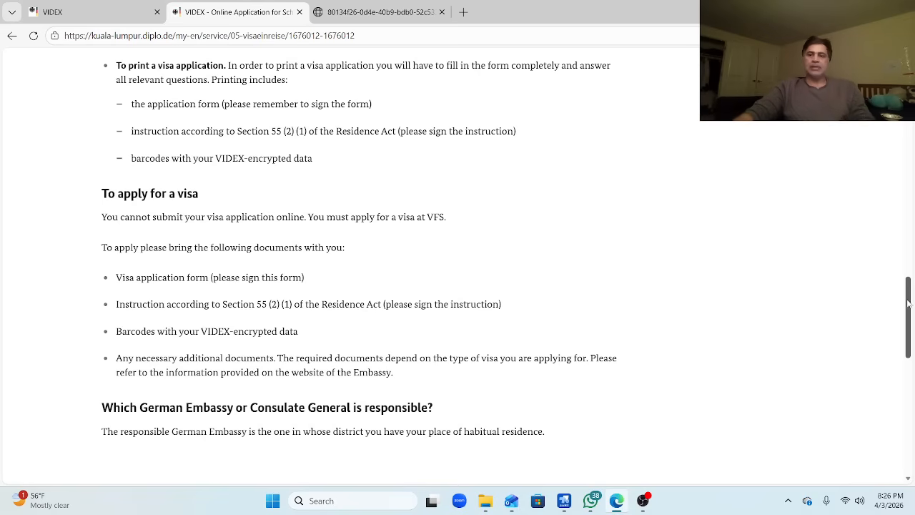
scroll(911, 314, down, 1)
scroll(911, 314, down, 2)
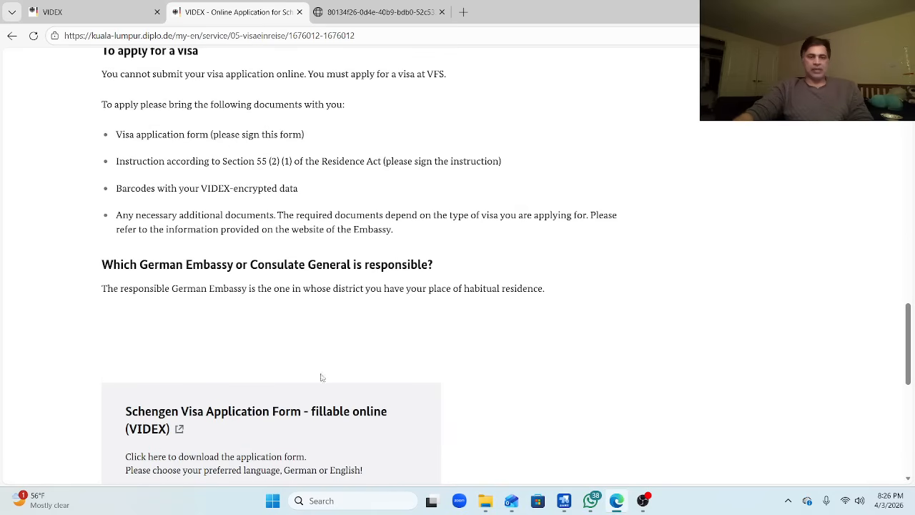
click(266, 412)
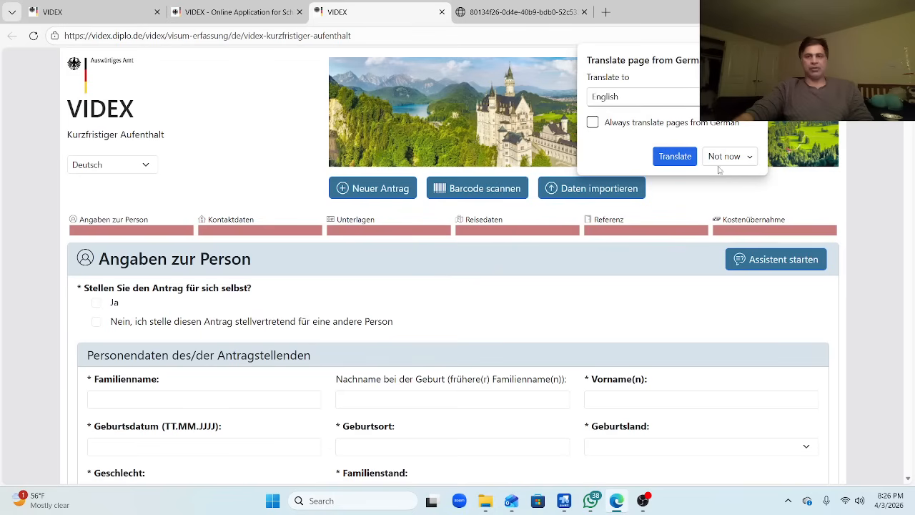
Translate the blank German VIDEX short-term stay form into English.
click(675, 156)
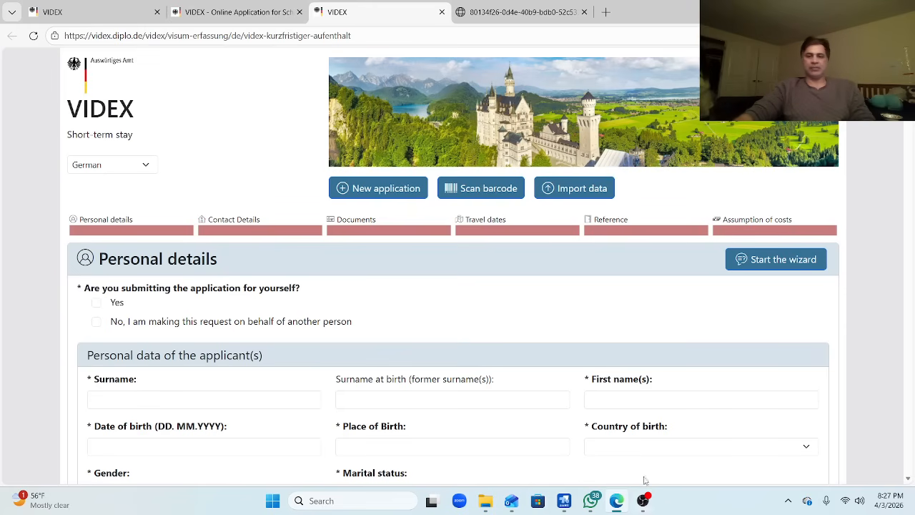
click(643, 500)
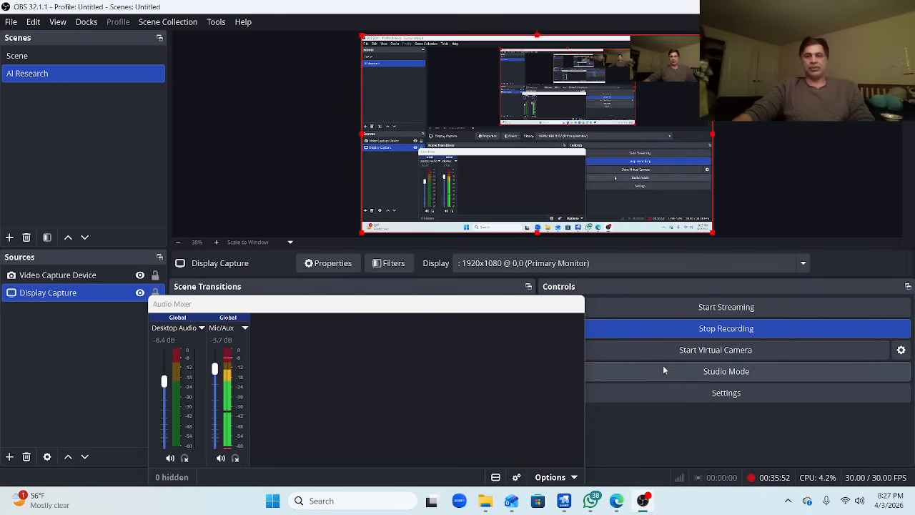